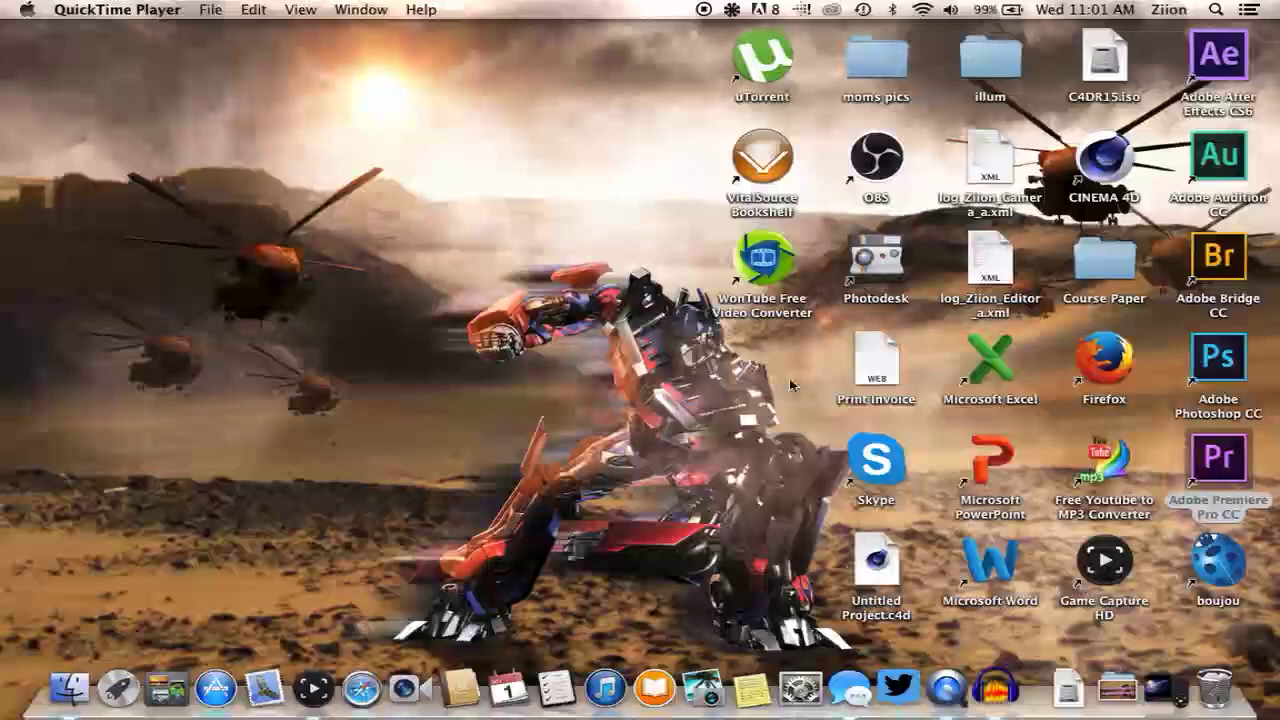
Browse the installed apps in the full-screen app grid, then return to the desktop
key(F4)
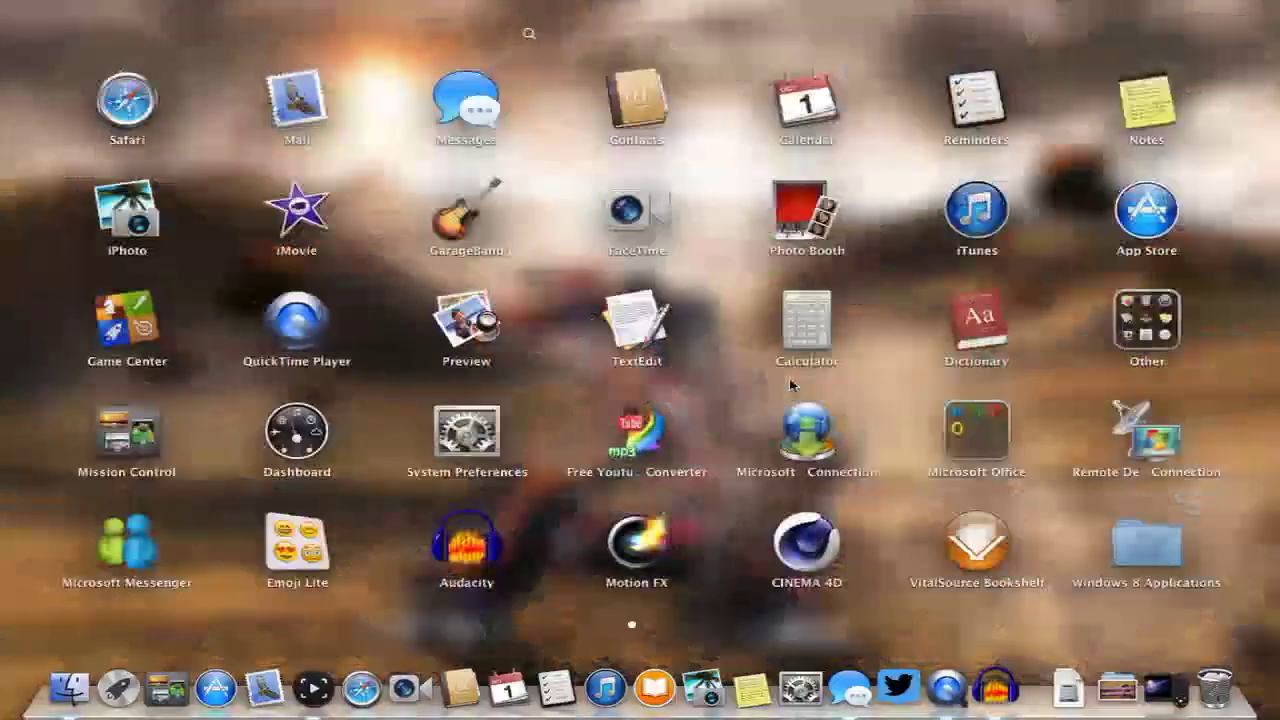
scroll(820, 192, right, 3)
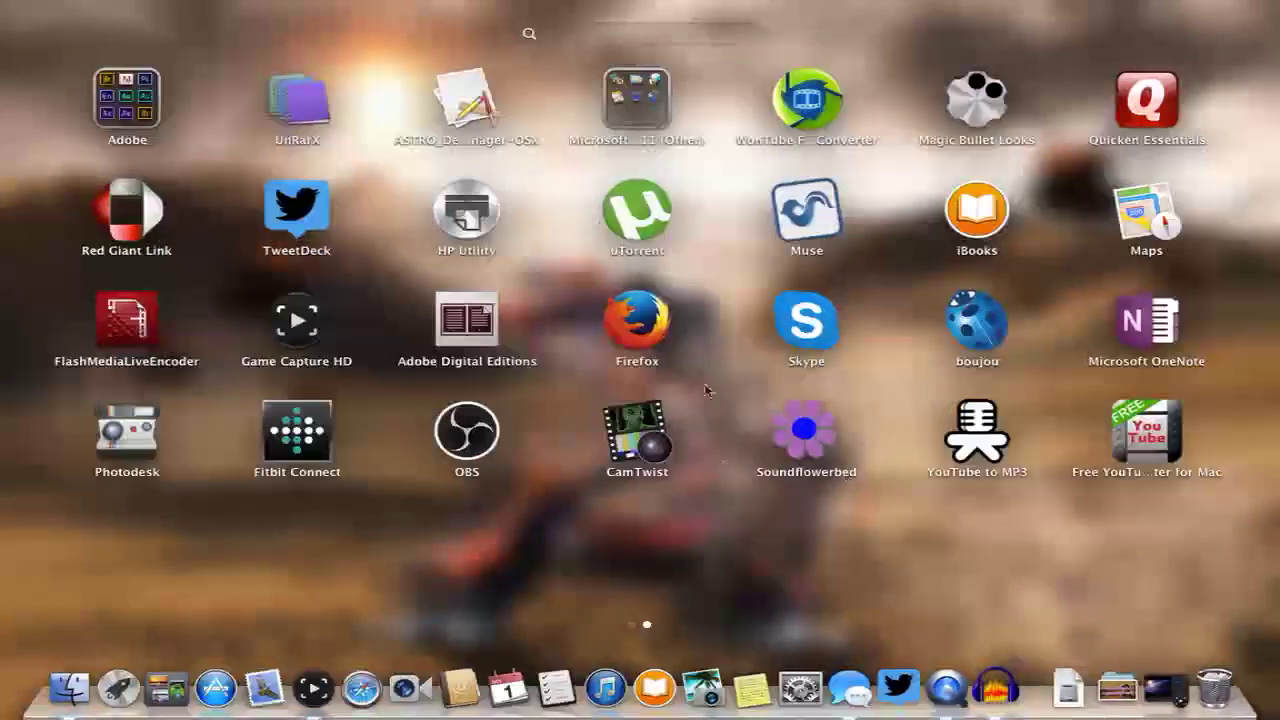
click(705, 517)
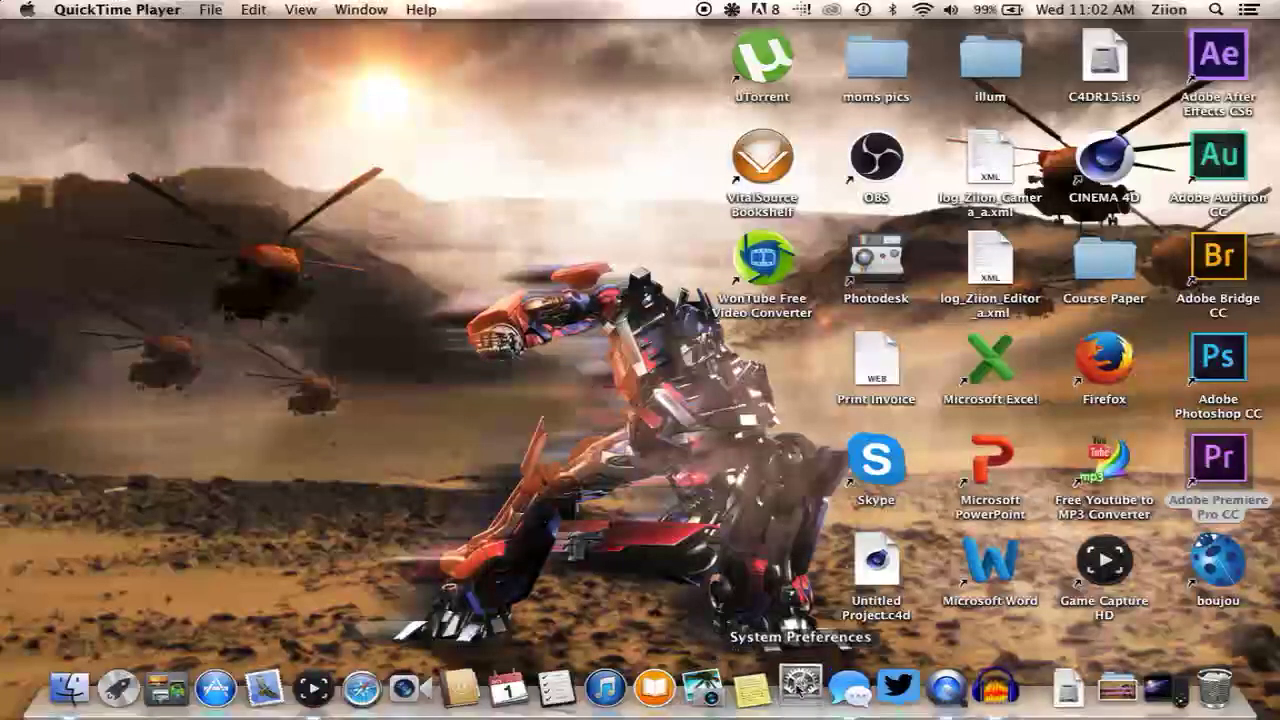
Check the Sound settings in System Preferences and open the Soundflower audio routing options
click(800, 686)
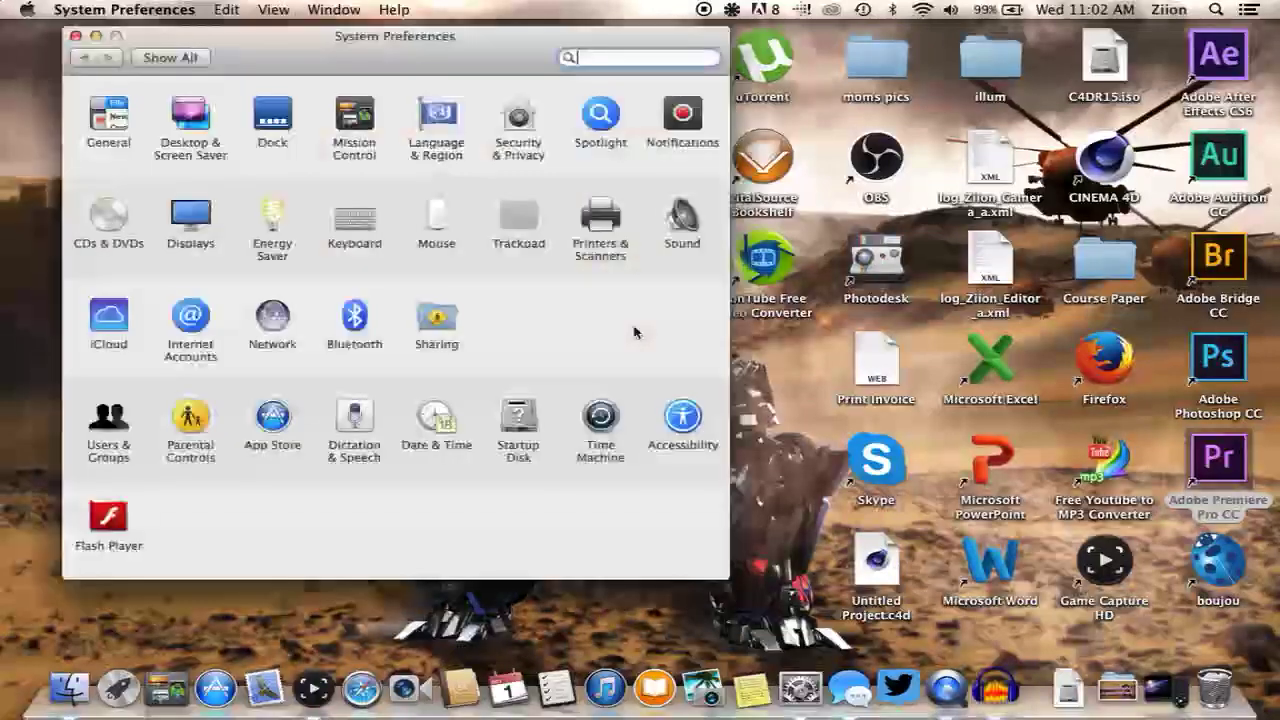
click(692, 218)
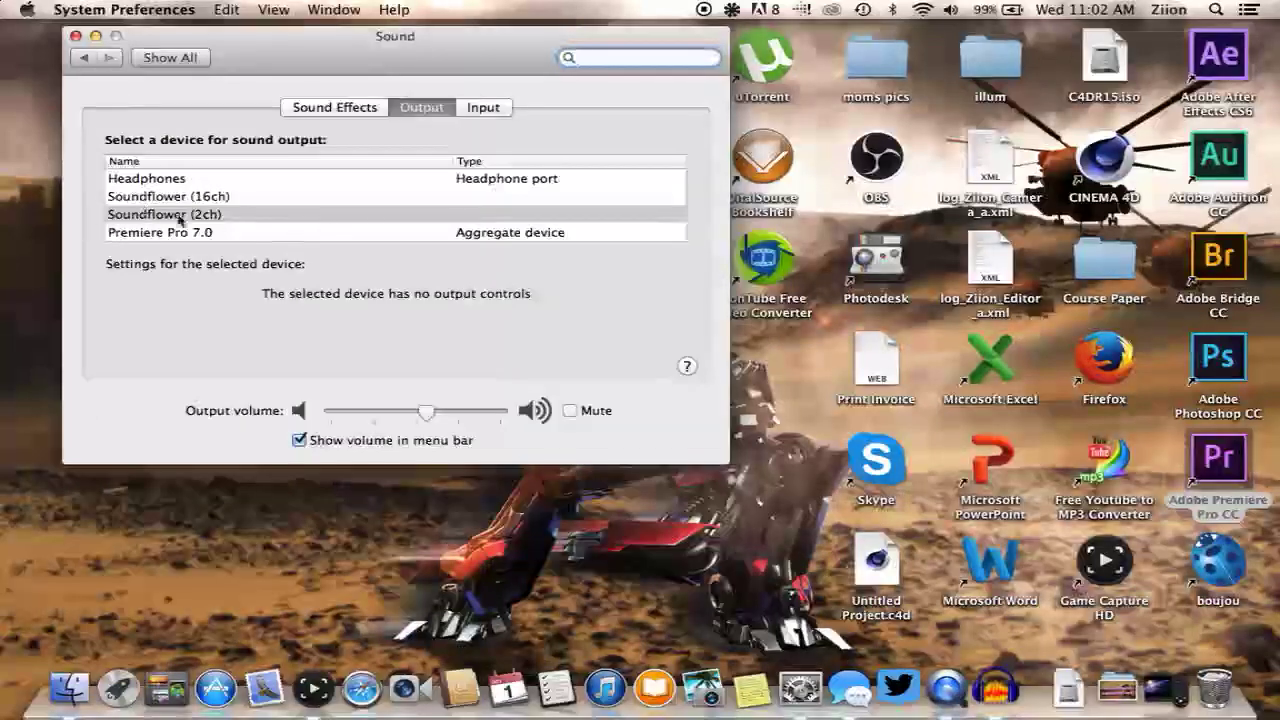
click(73, 35)
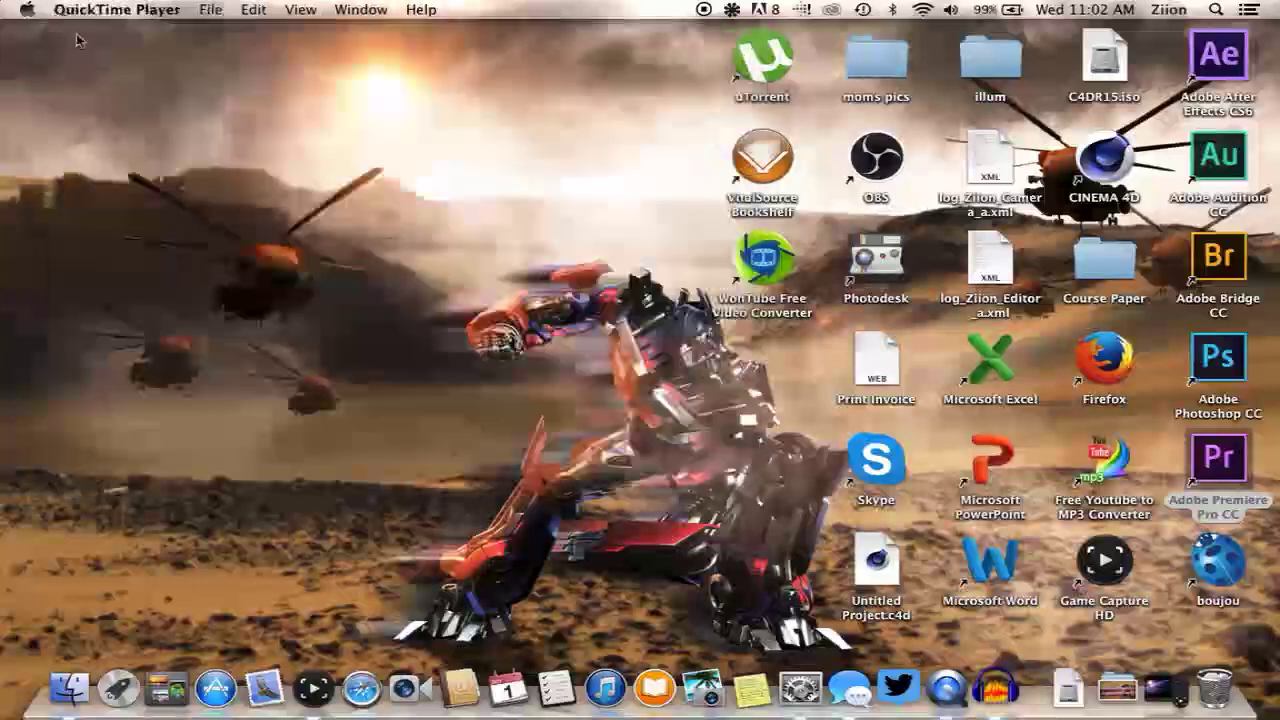
click(731, 11)
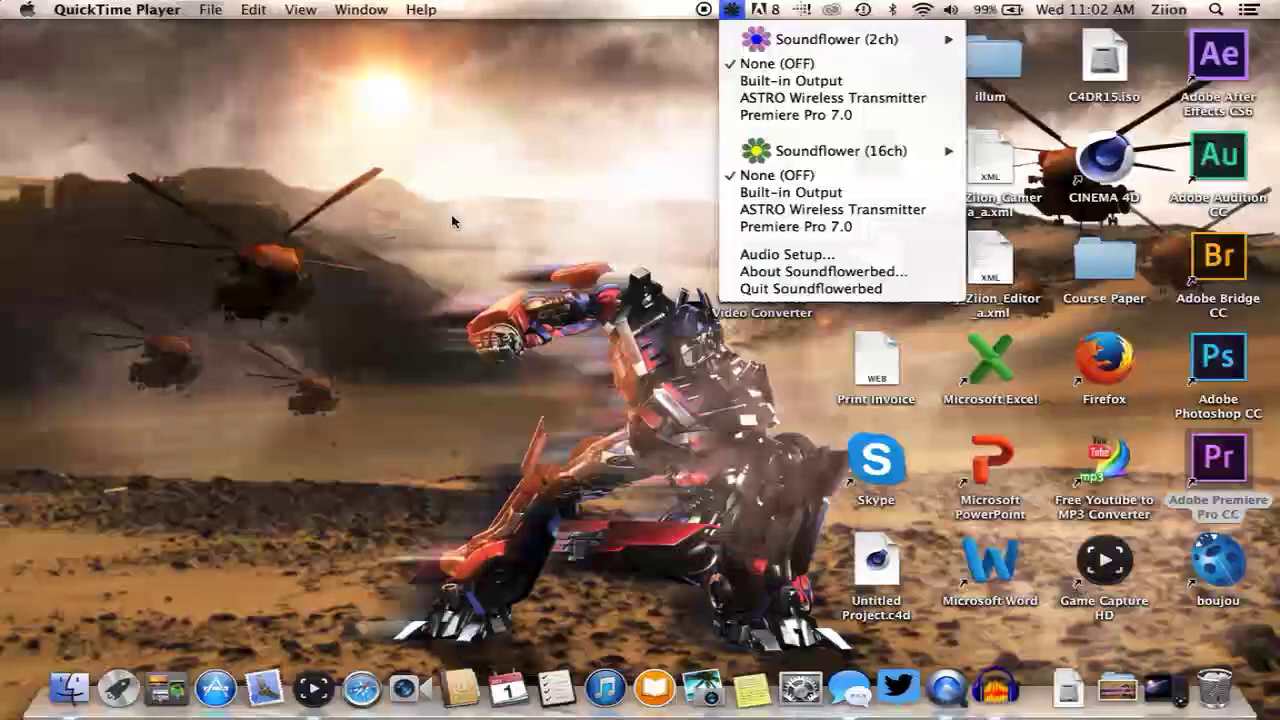
Launch Game Capture HD with the live game feed, then minimize its window
click(511, 205)
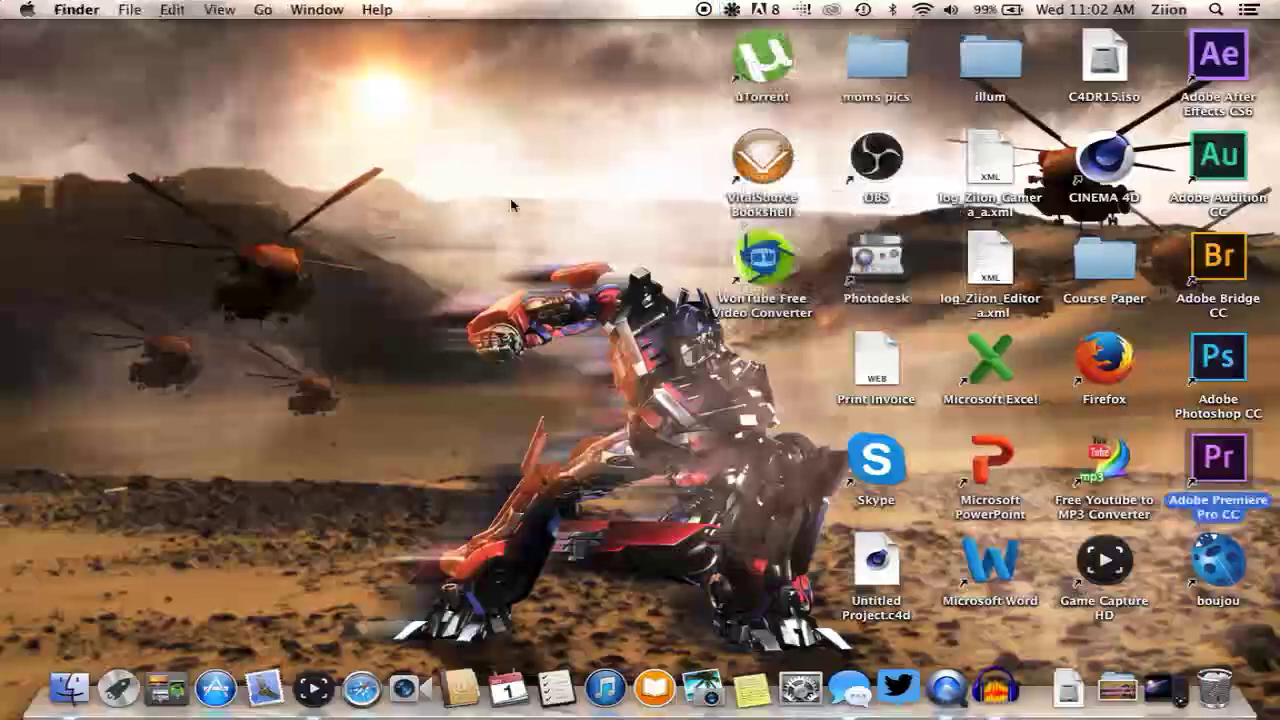
click(576, 430)
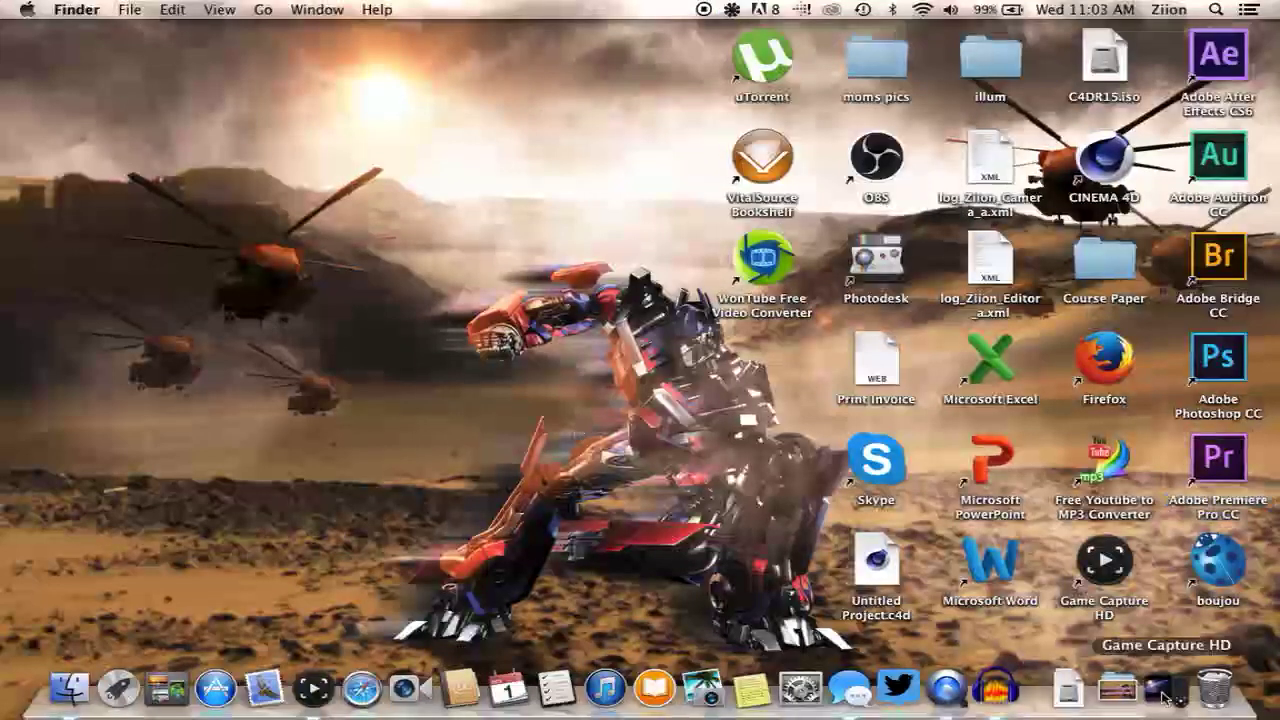
click(1163, 697)
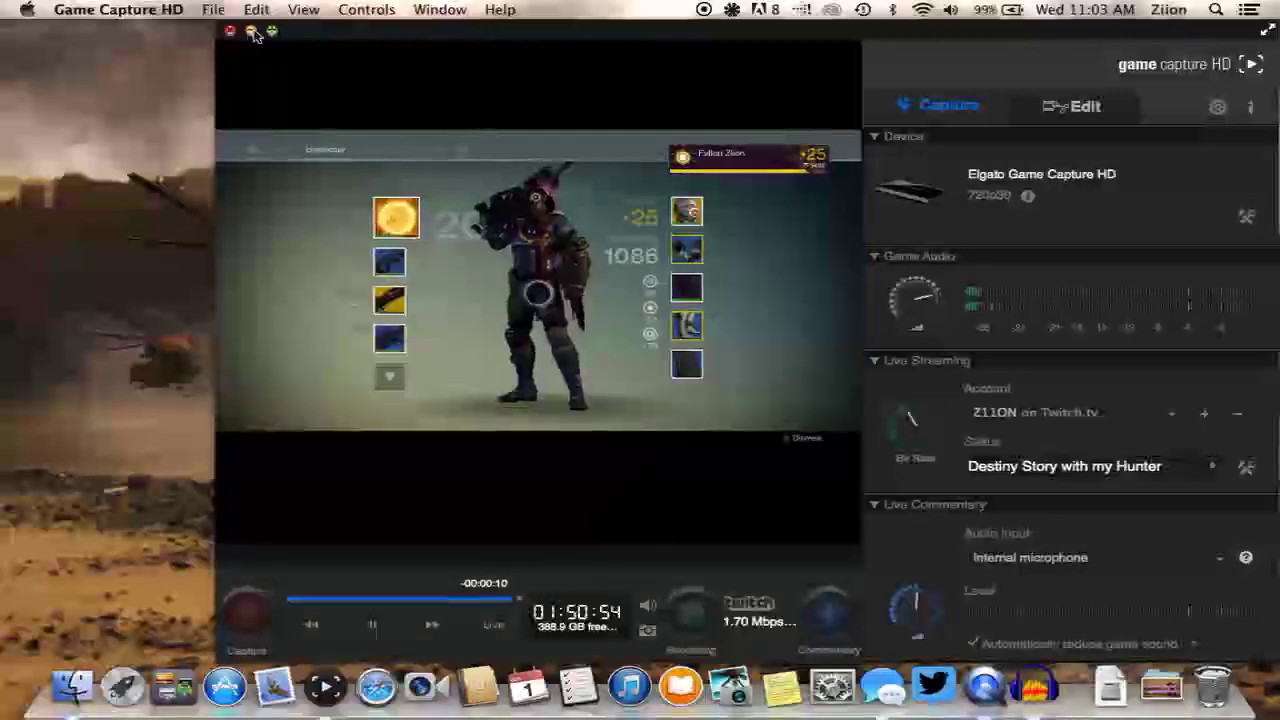
click(251, 32)
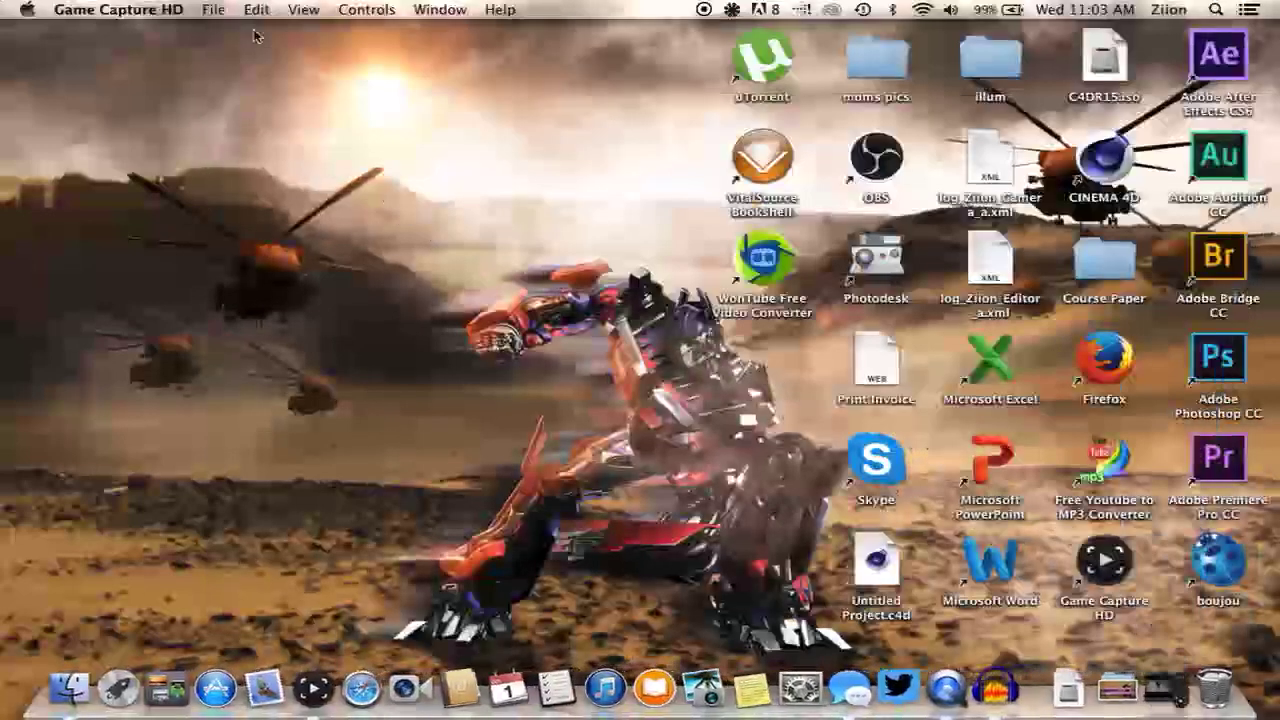
click(898, 158)
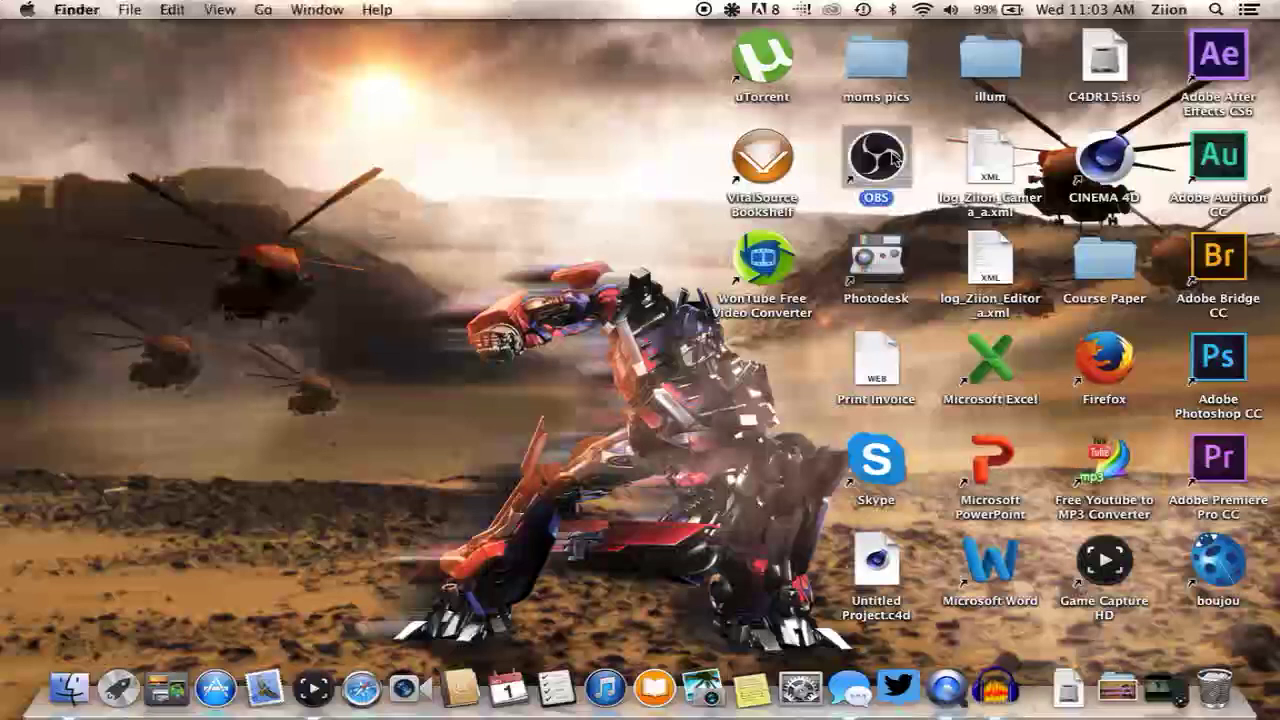
Launch OBS, preview the Streaming scene fed by Game Capture HD, then switch to the Tutorial scene
double_click(898, 158)
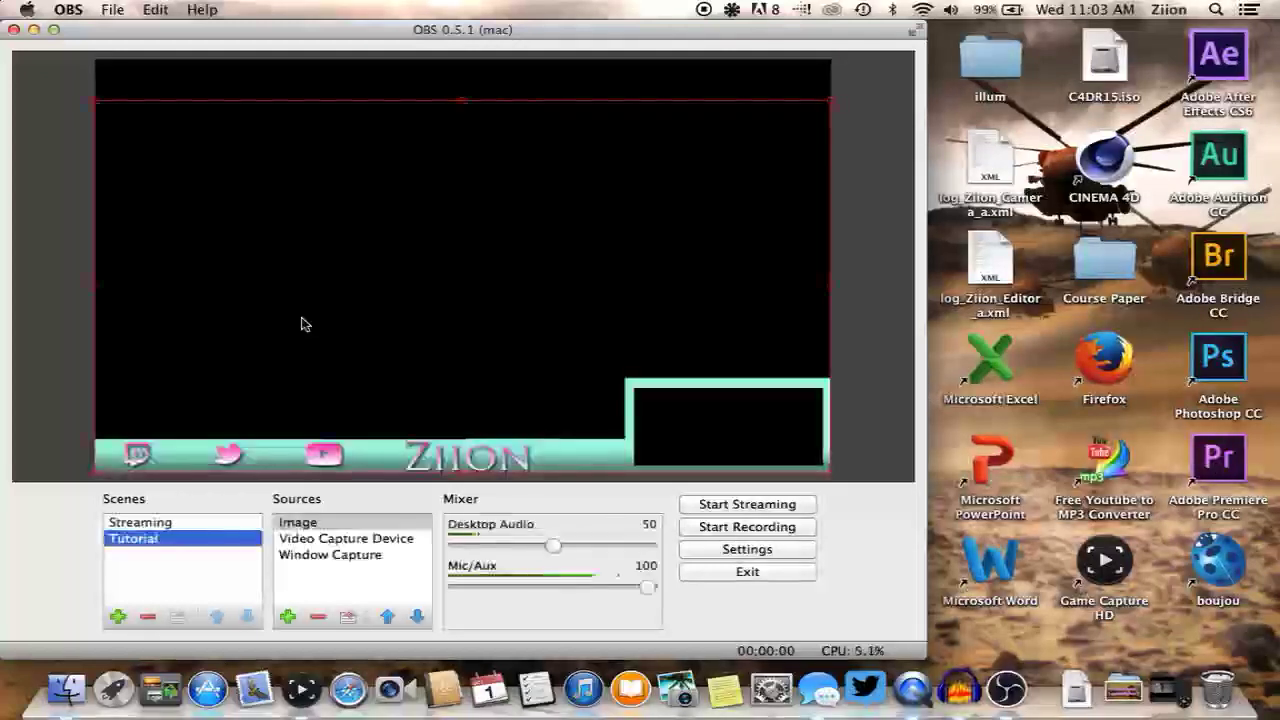
click(143, 523)
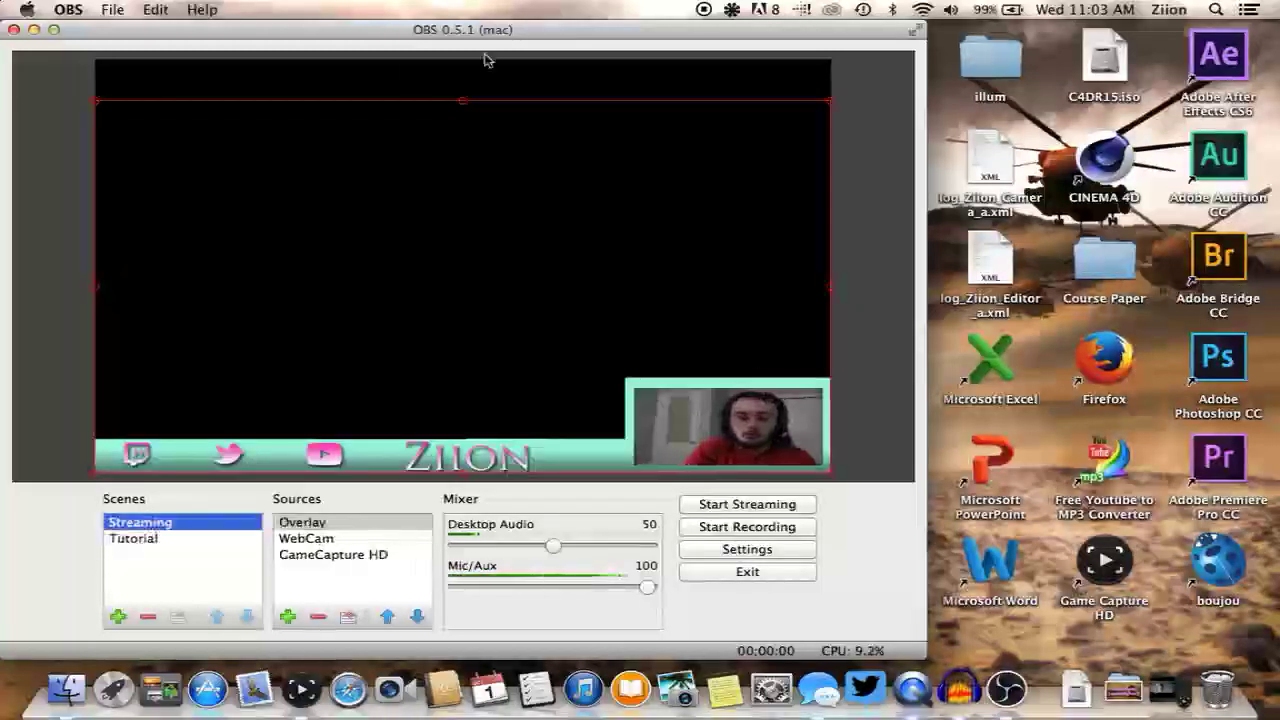
double_click(1100, 590)
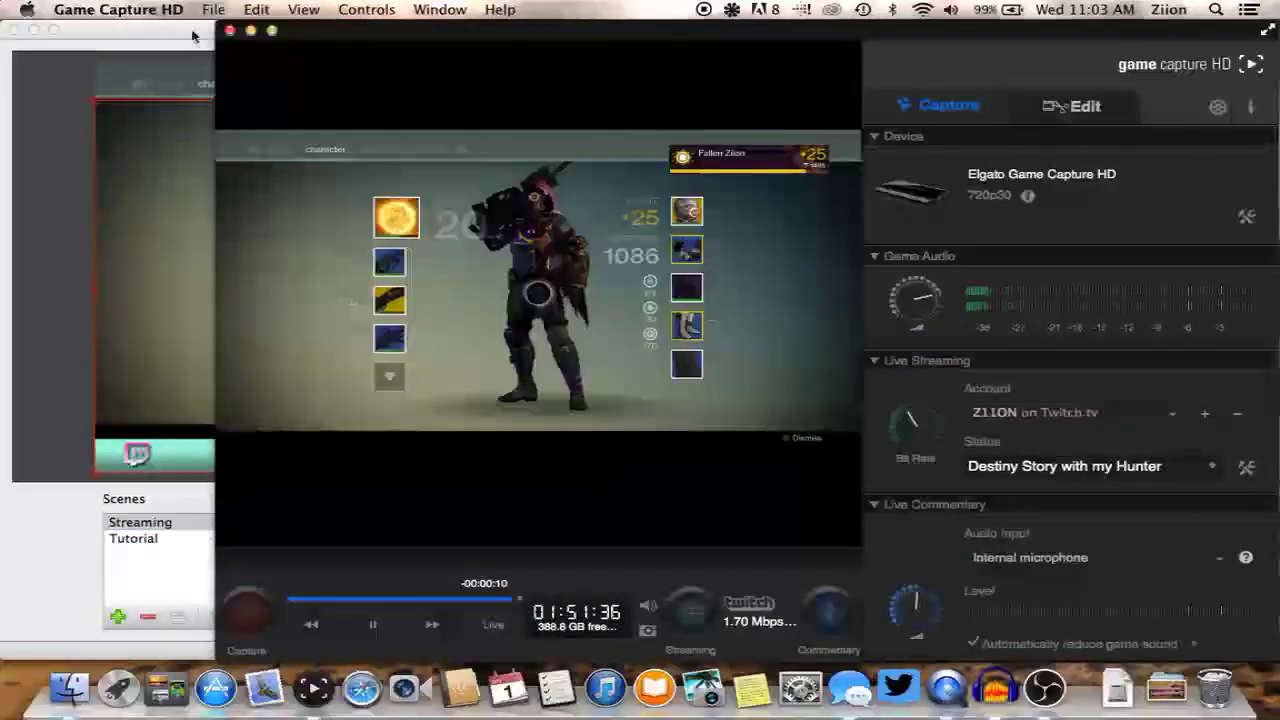
key(super+Tab)
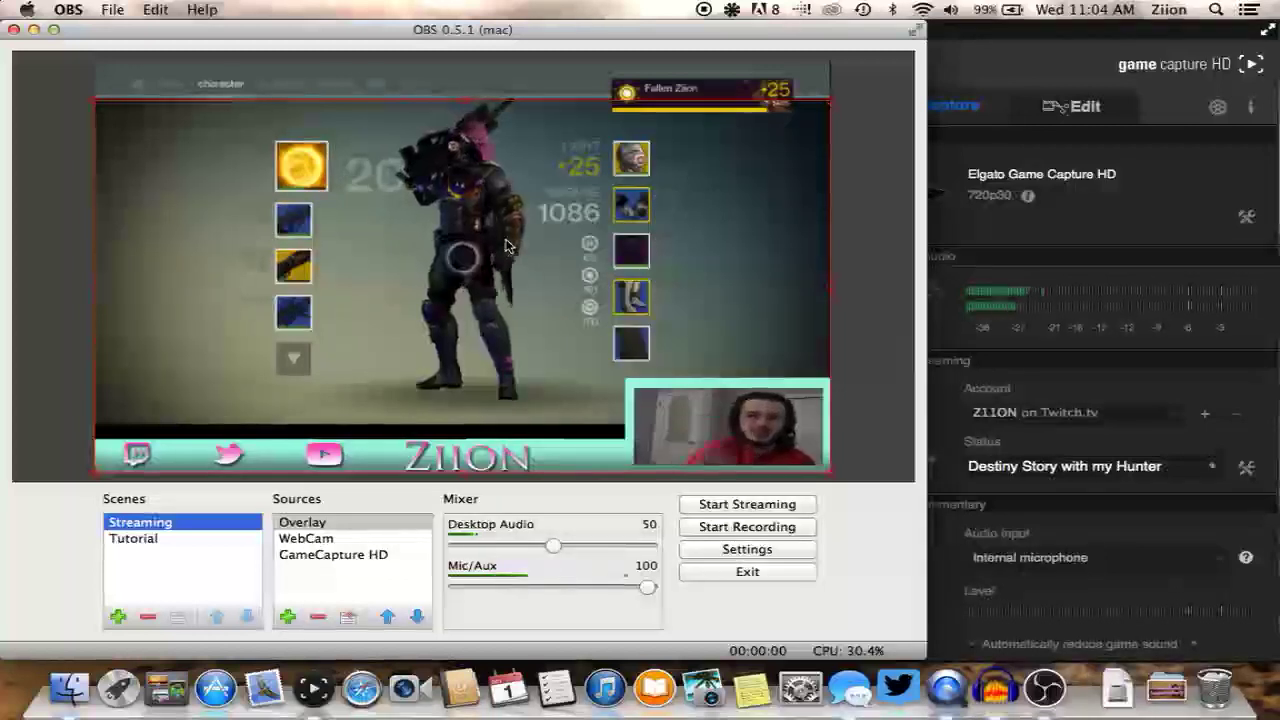
click(160, 542)
Remove the Image, Video Capture Device and Window Capture sources from the Tutorial scene, confirming each
click(305, 522)
click(310, 538)
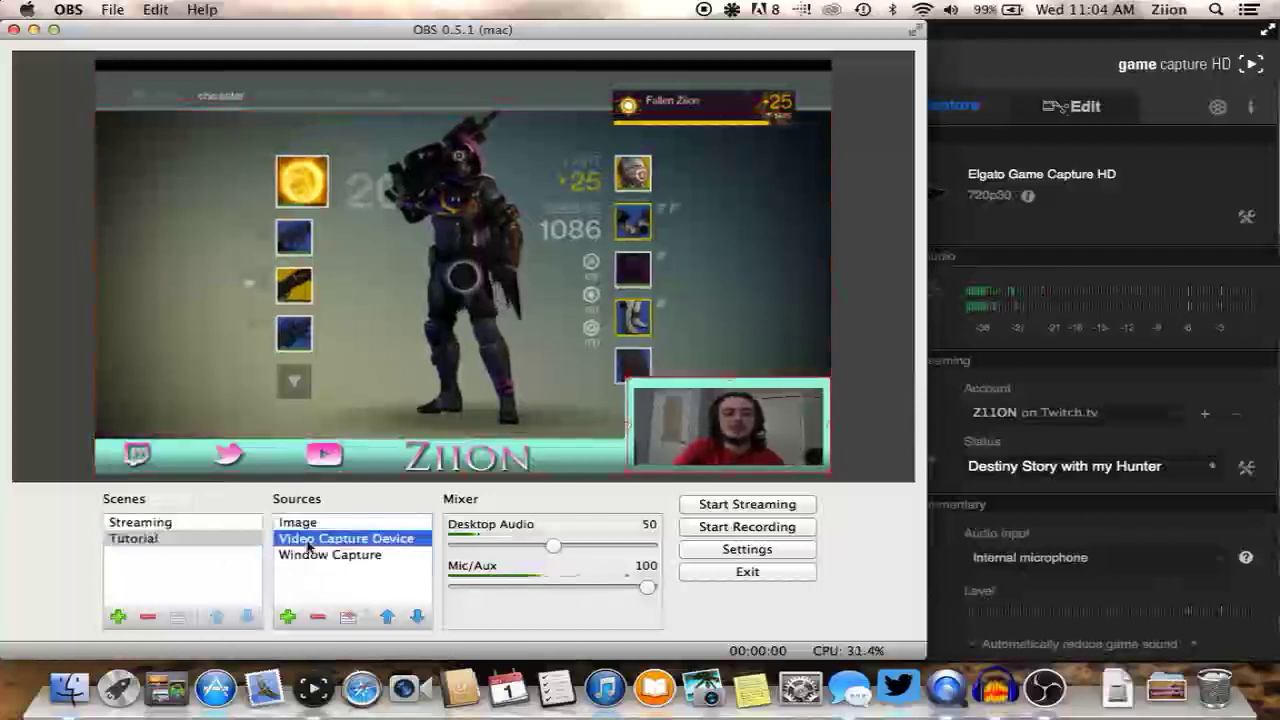
click(308, 522)
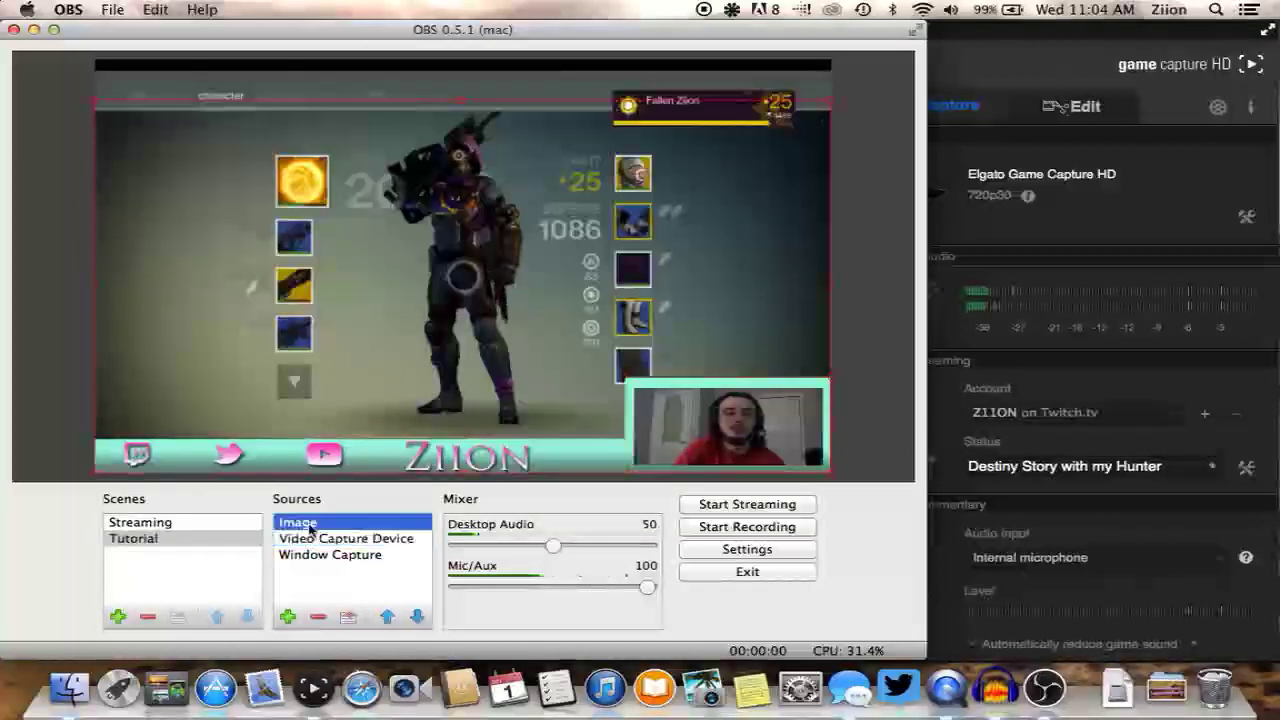
click(316, 617)
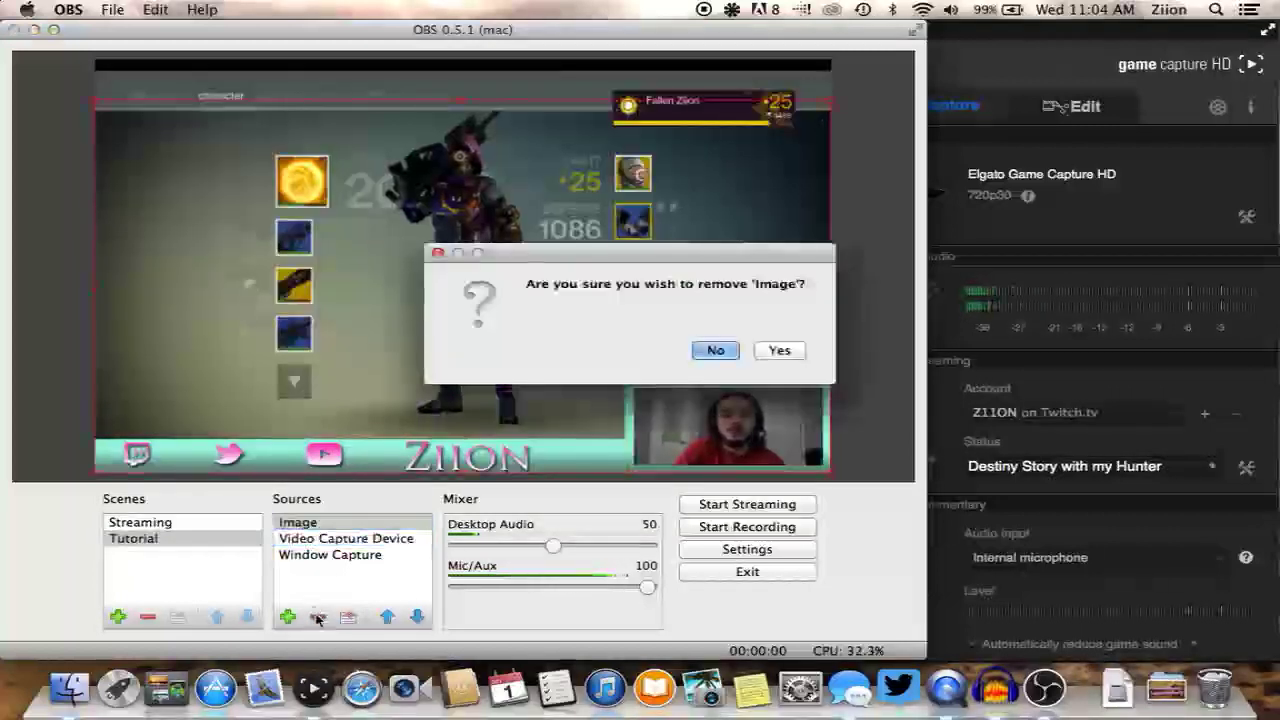
click(776, 351)
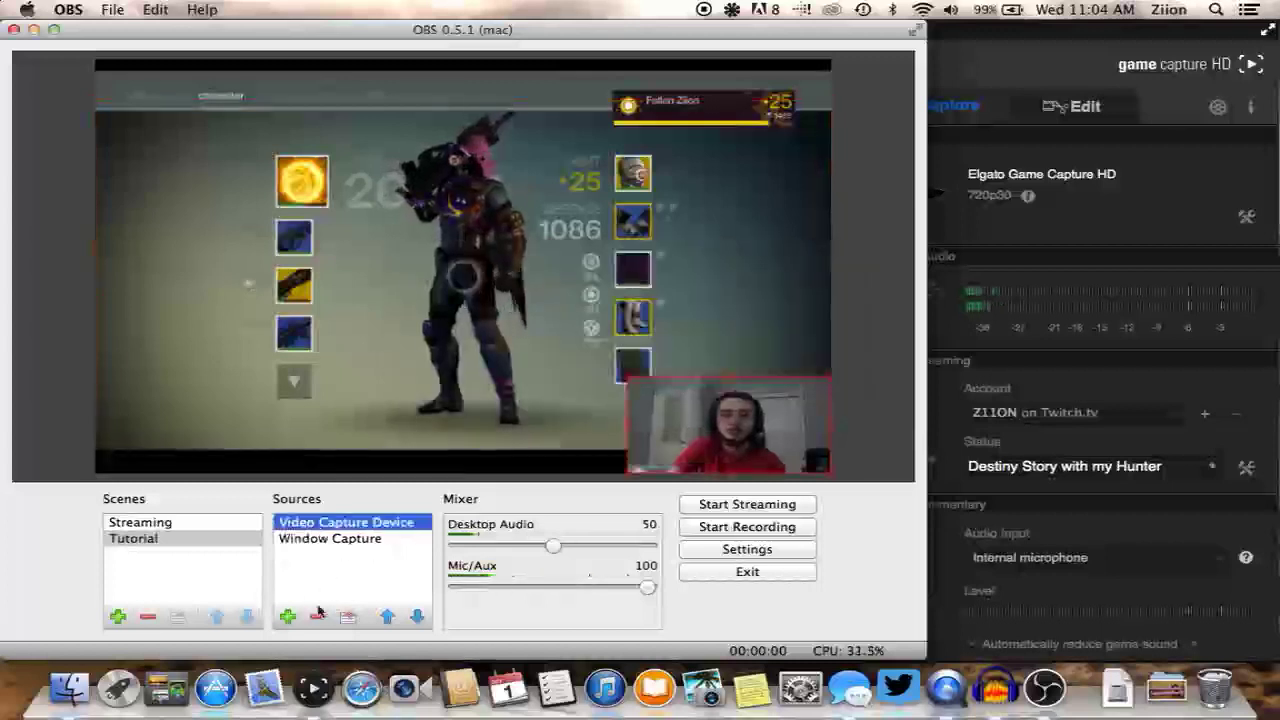
click(317, 616)
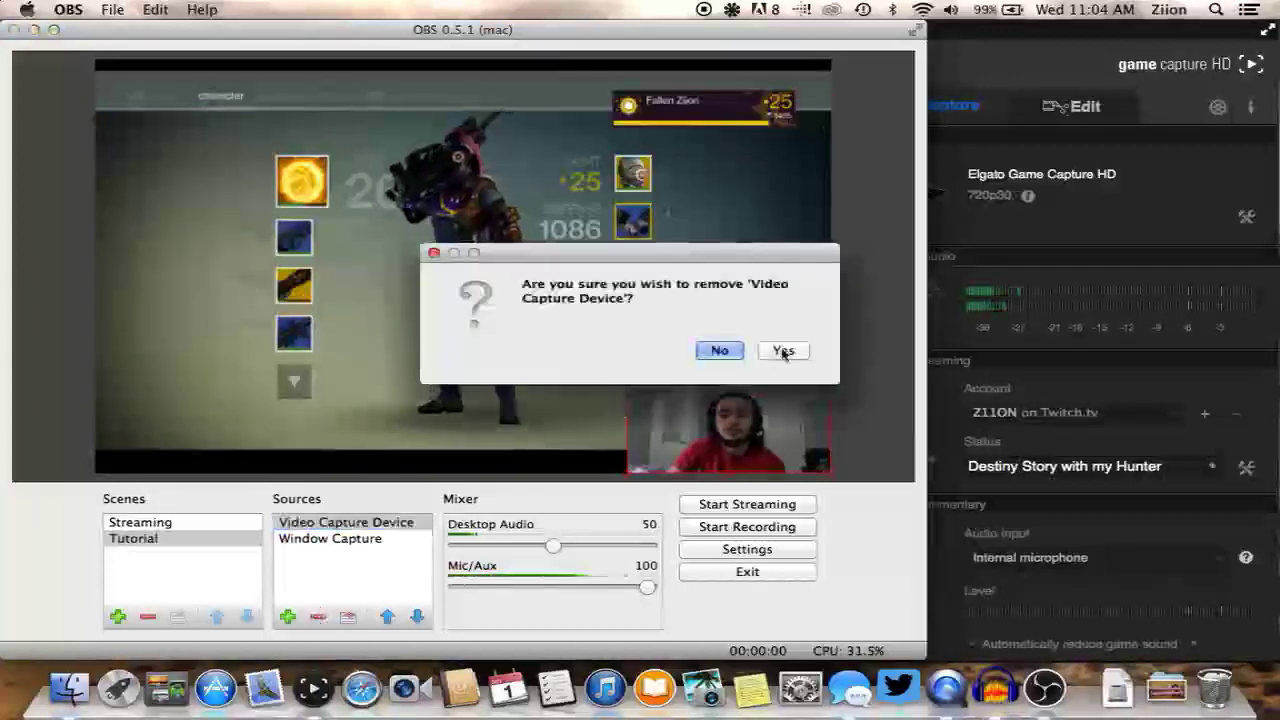
click(783, 351)
click(317, 616)
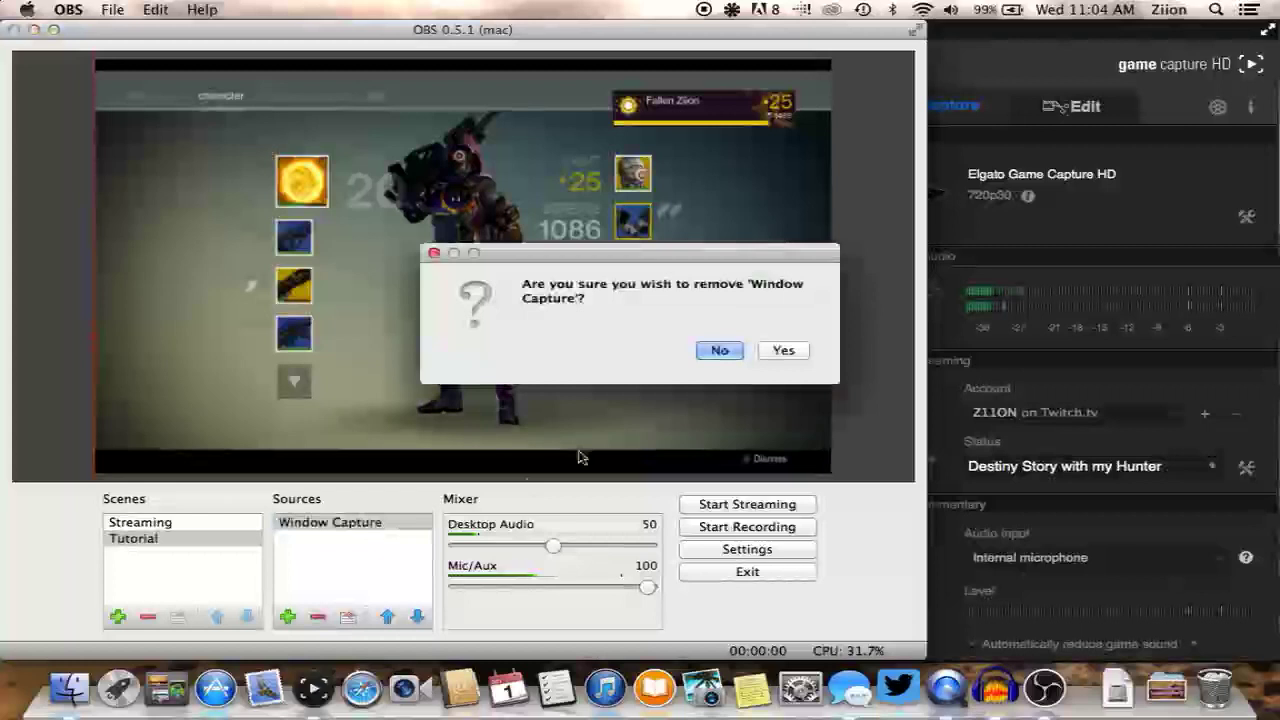
click(770, 349)
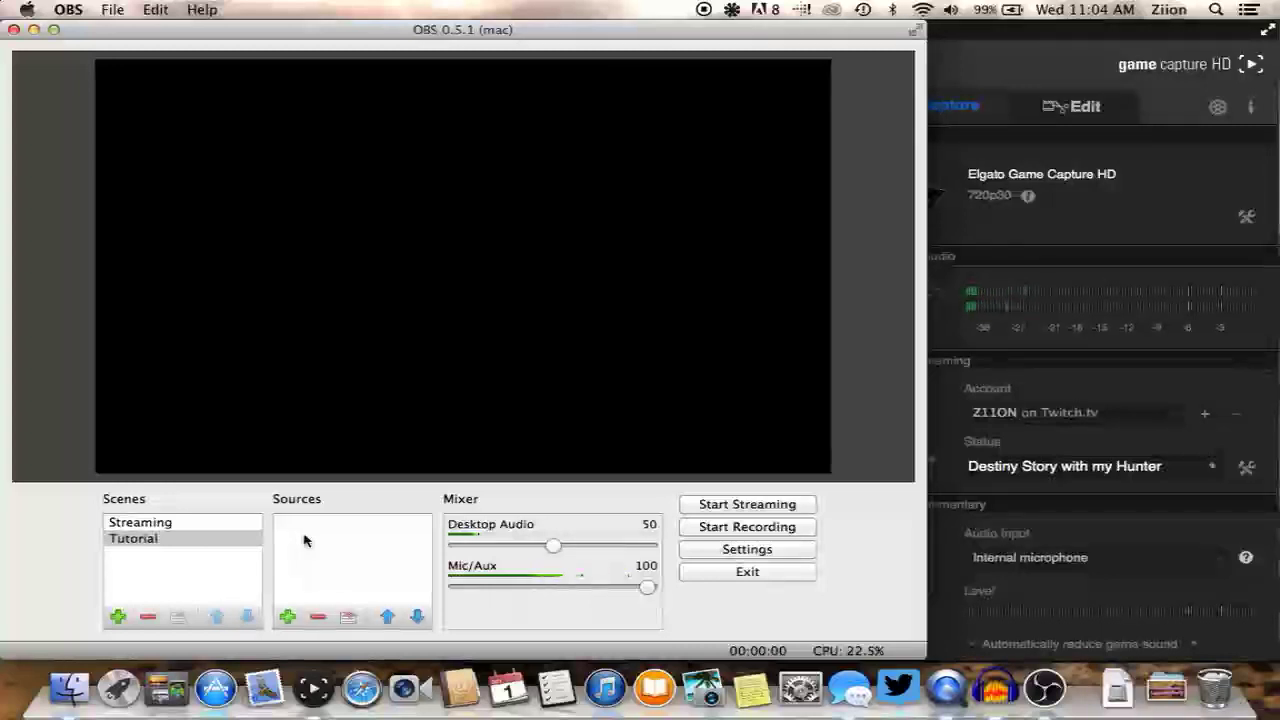
Add an Image source loading the overlay PNG from the External Hard Drive's Tutorial folder
click(287, 617)
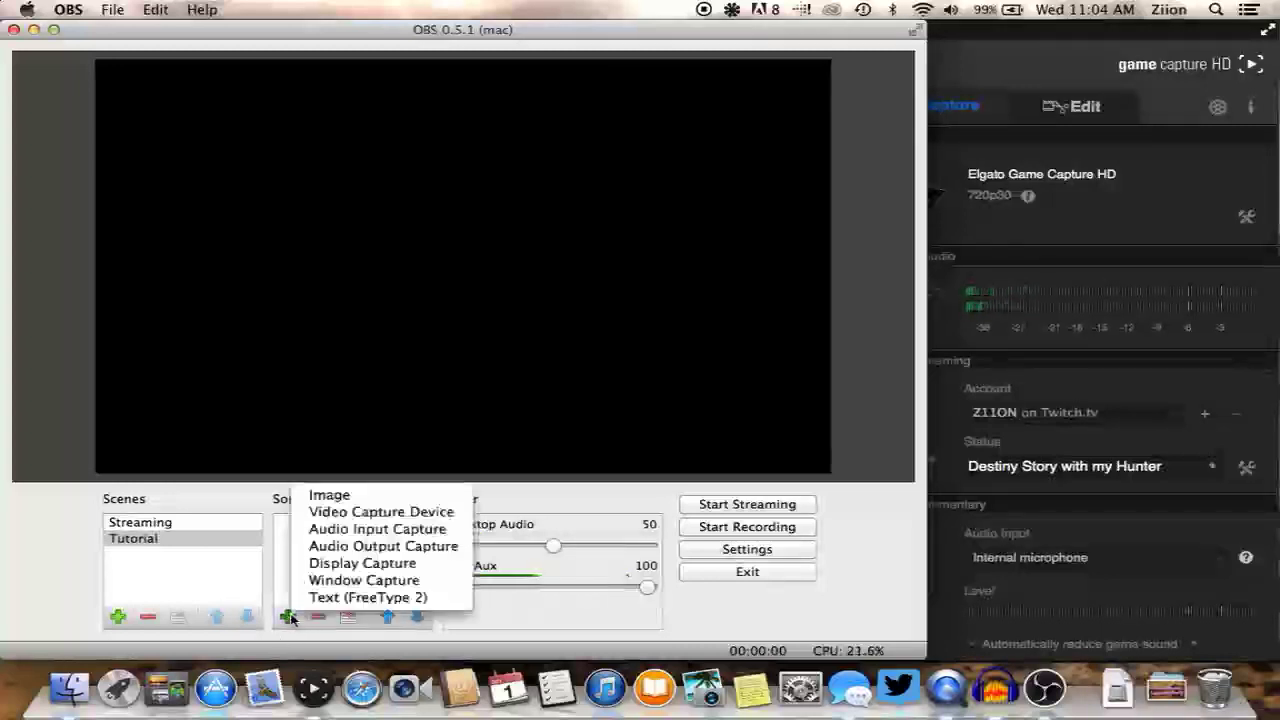
click(337, 495)
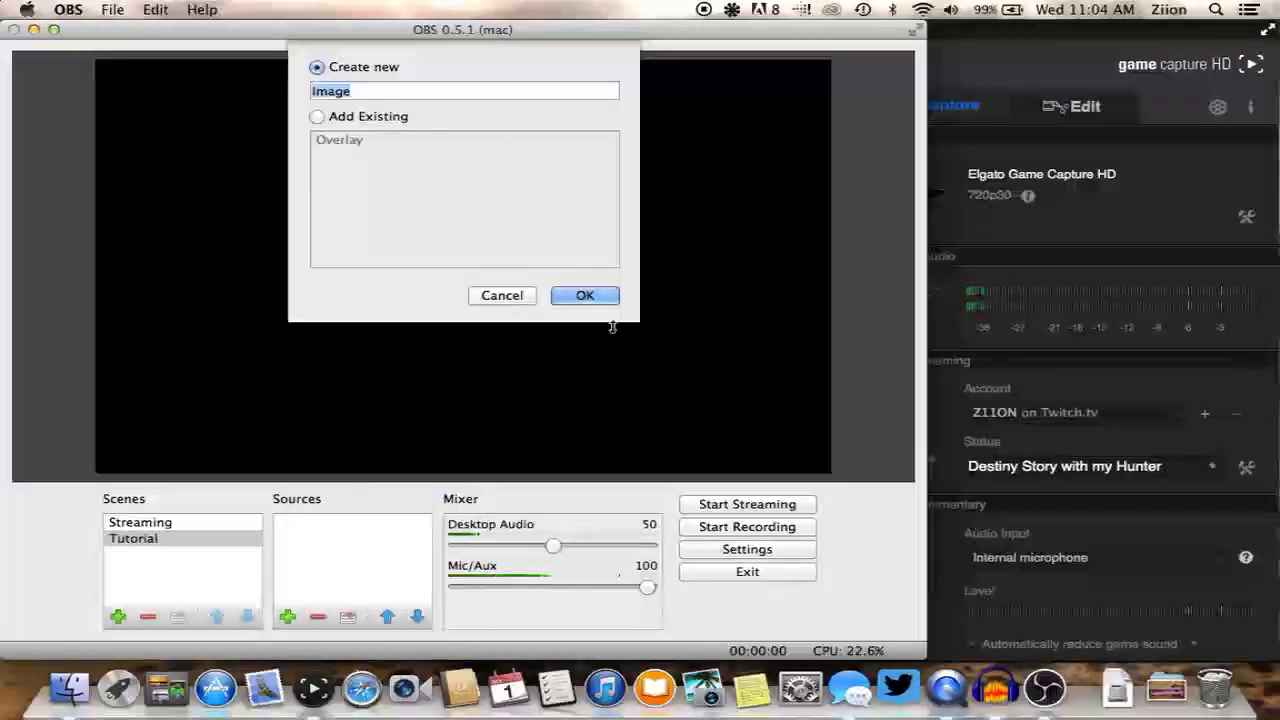
click(601, 297)
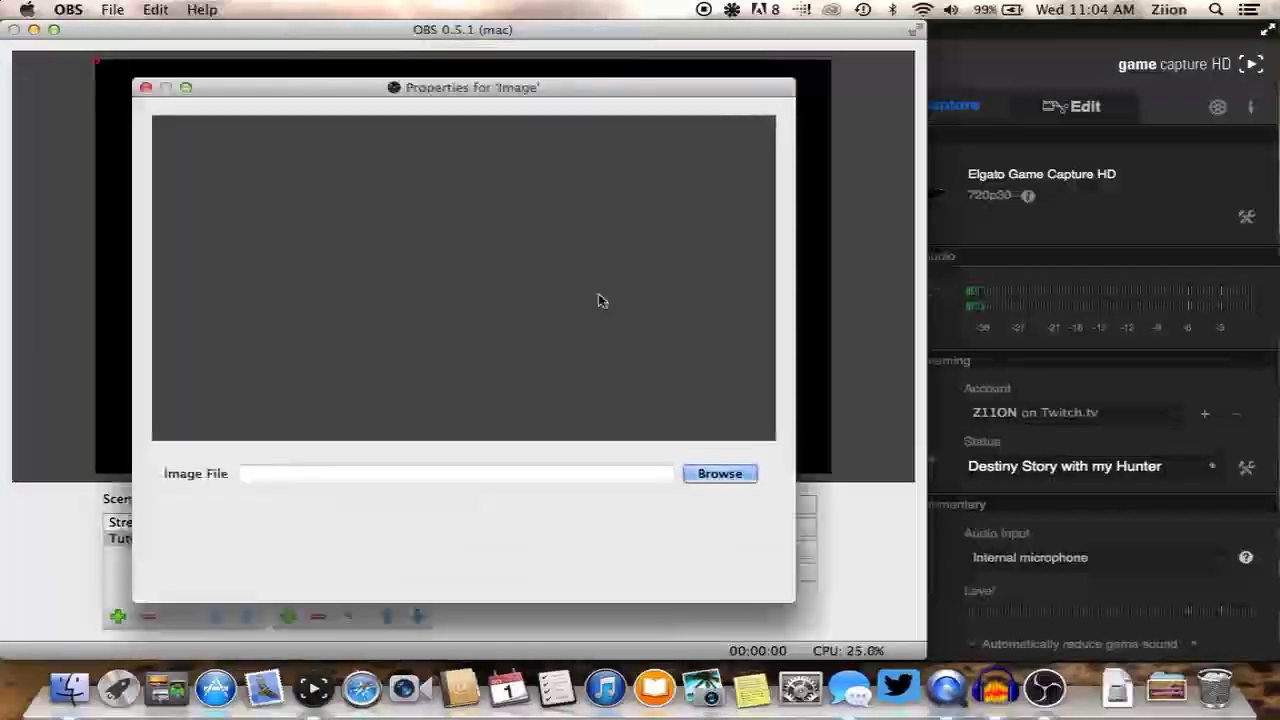
click(715, 476)
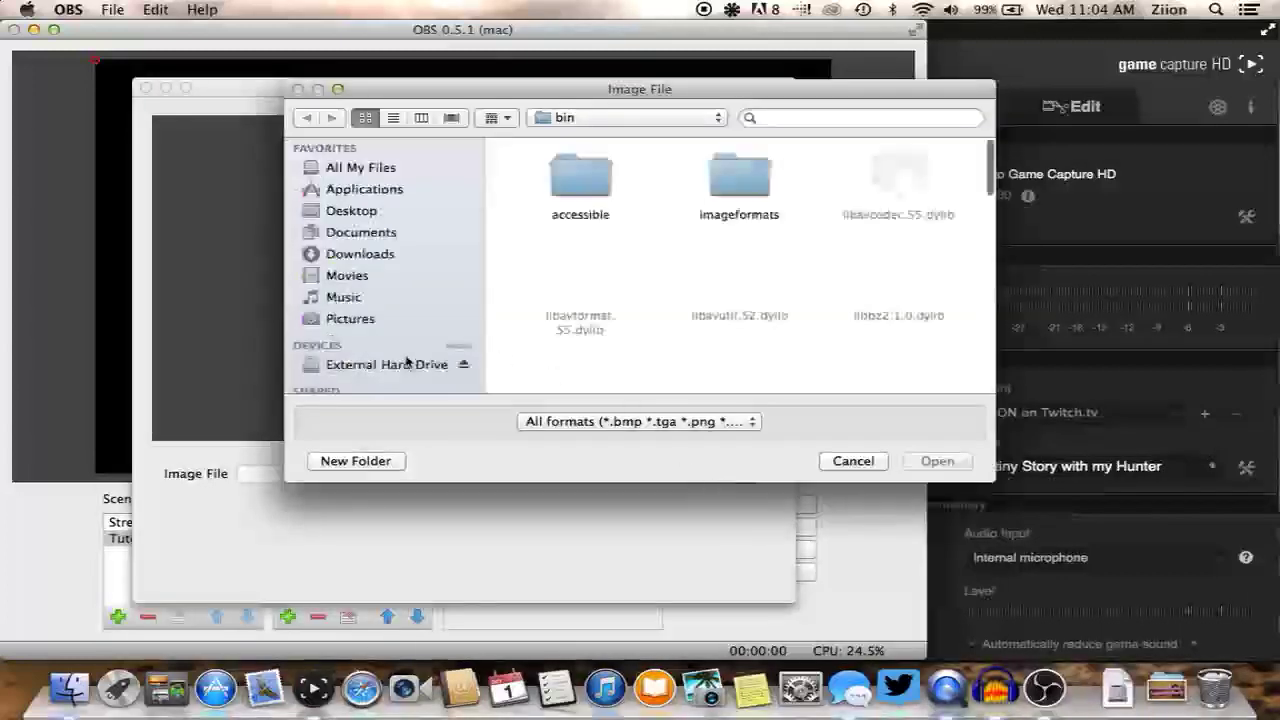
click(404, 365)
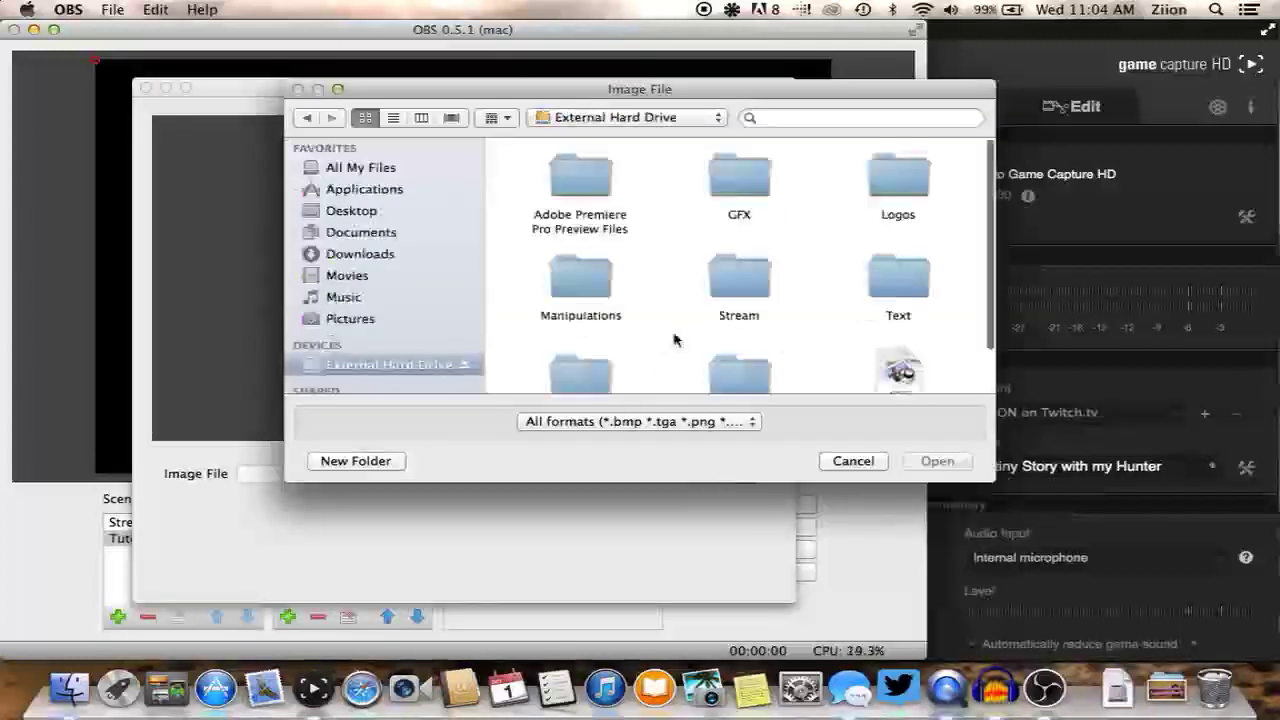
scroll(674, 340, down, 2)
double_click(578, 346)
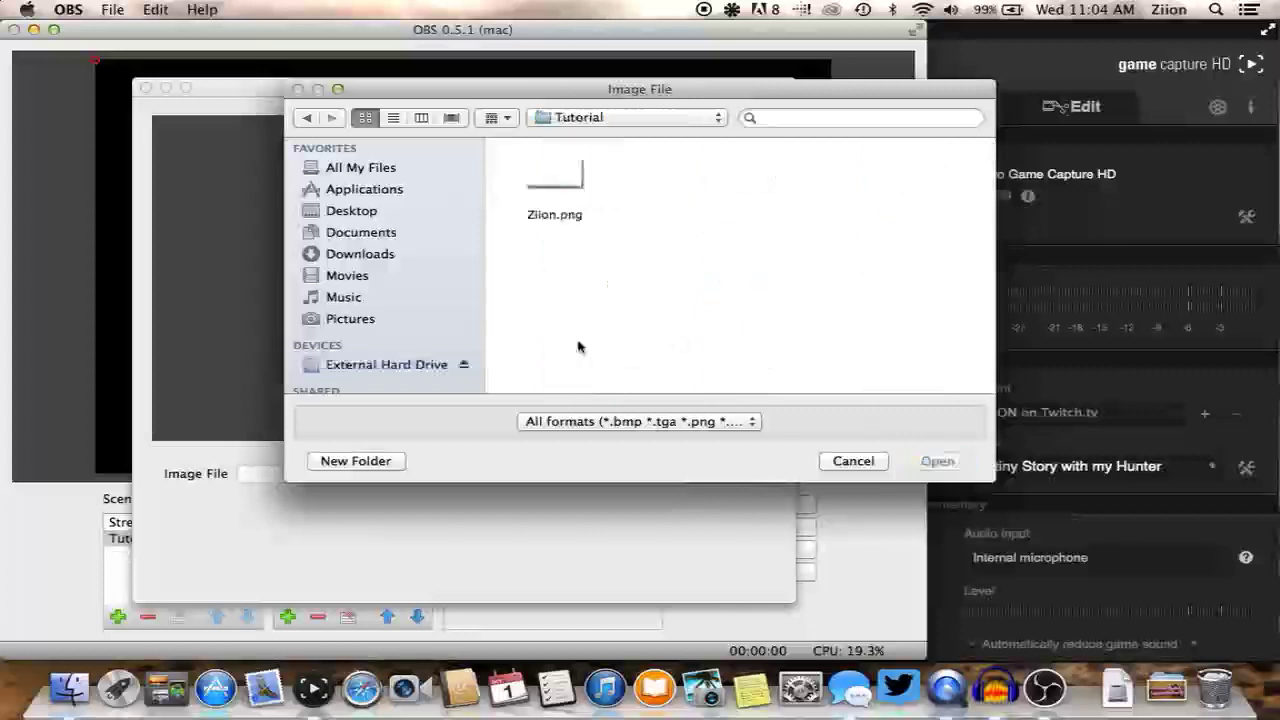
click(568, 165)
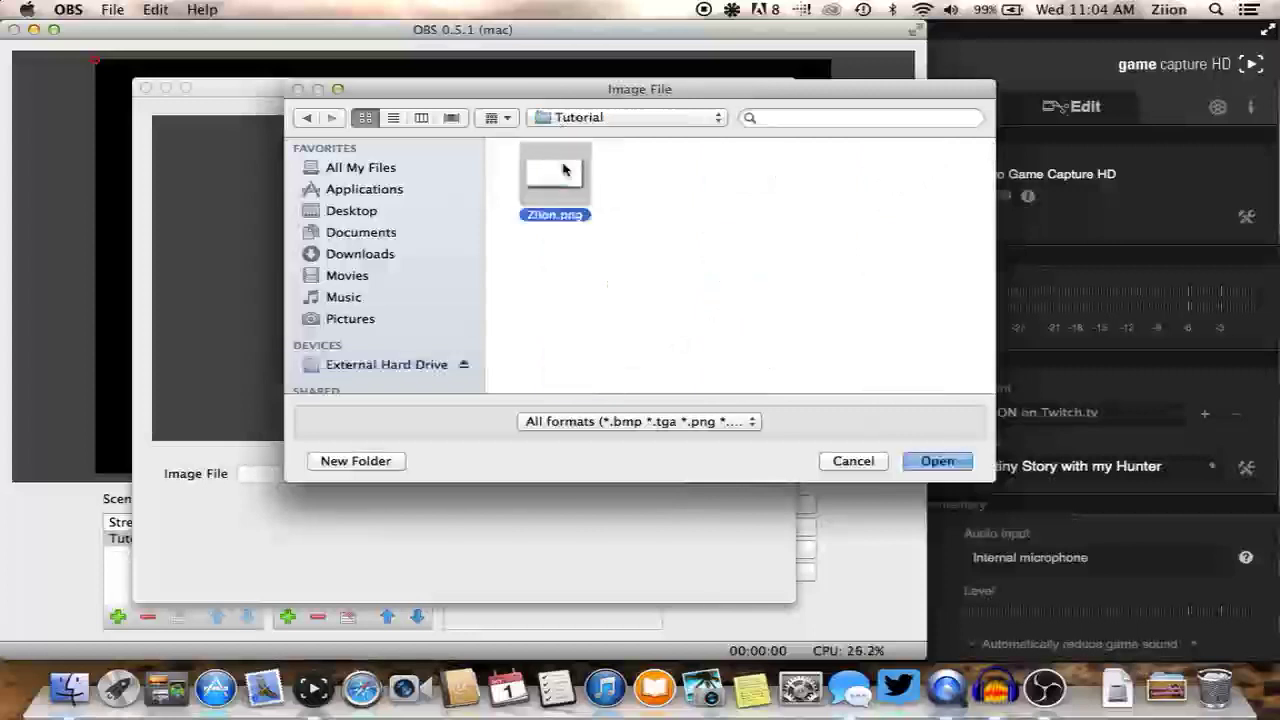
click(938, 462)
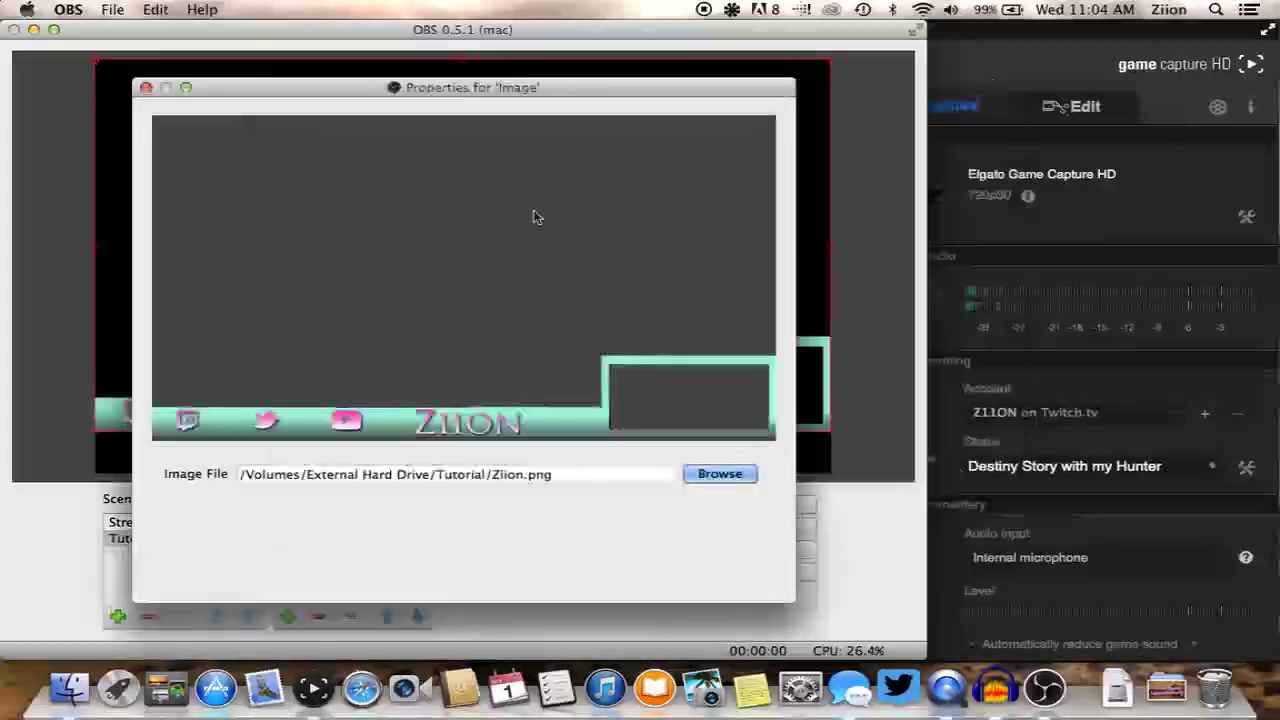
Drag the overlay image down so its banner sits along the canvas bottom
click(145, 89)
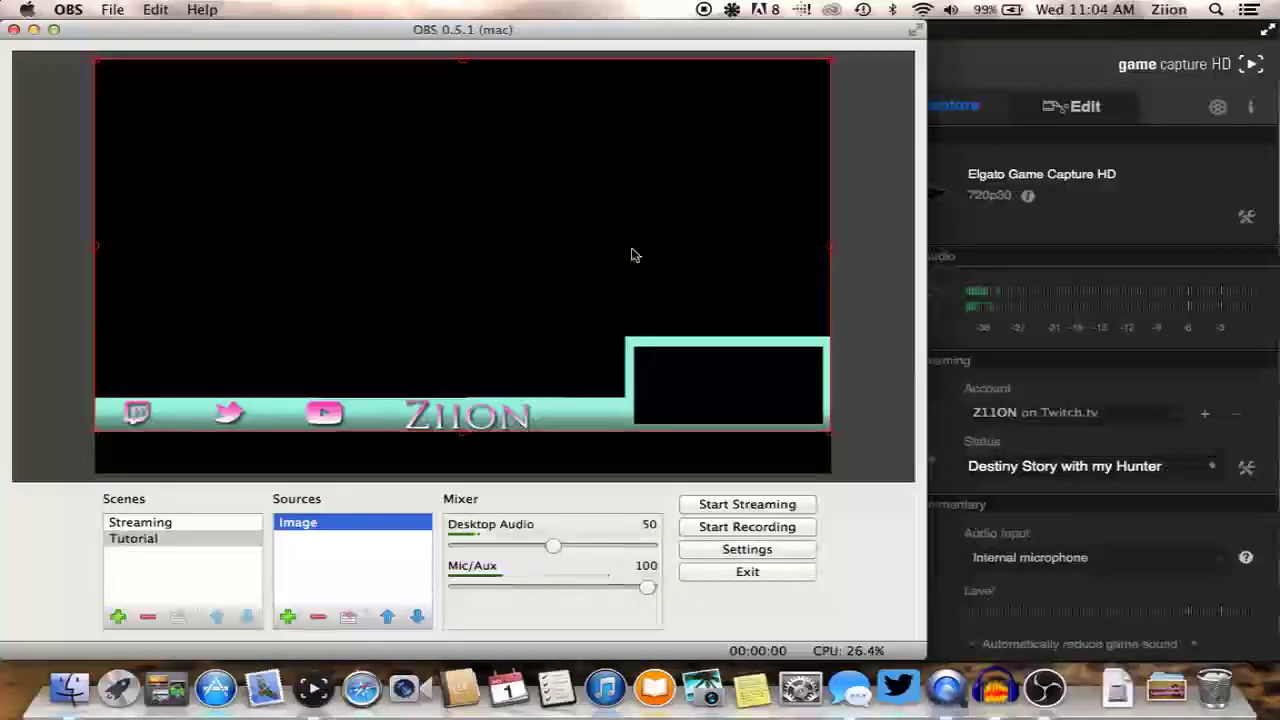
drag(620, 420, 627, 450)
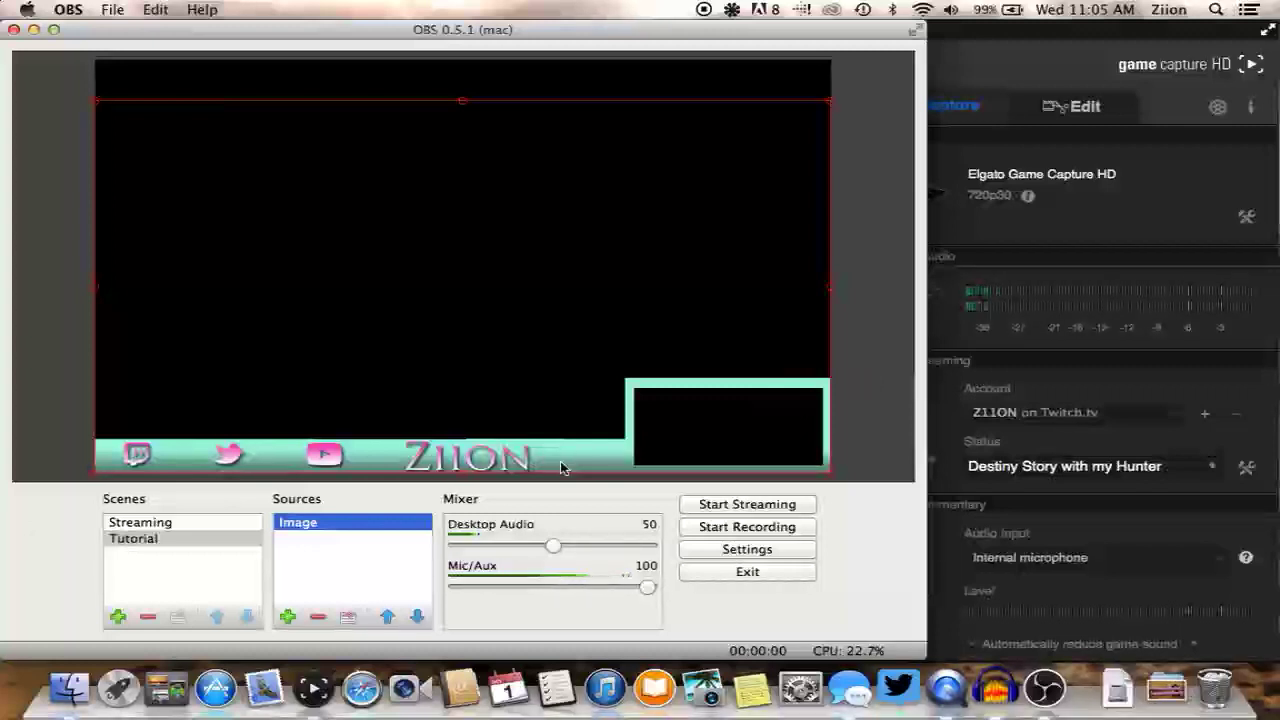
click(287, 617)
Add a Video Capture Device using FaceTime HD Camera (Built-in) and shrink it toward the lower right
click(383, 516)
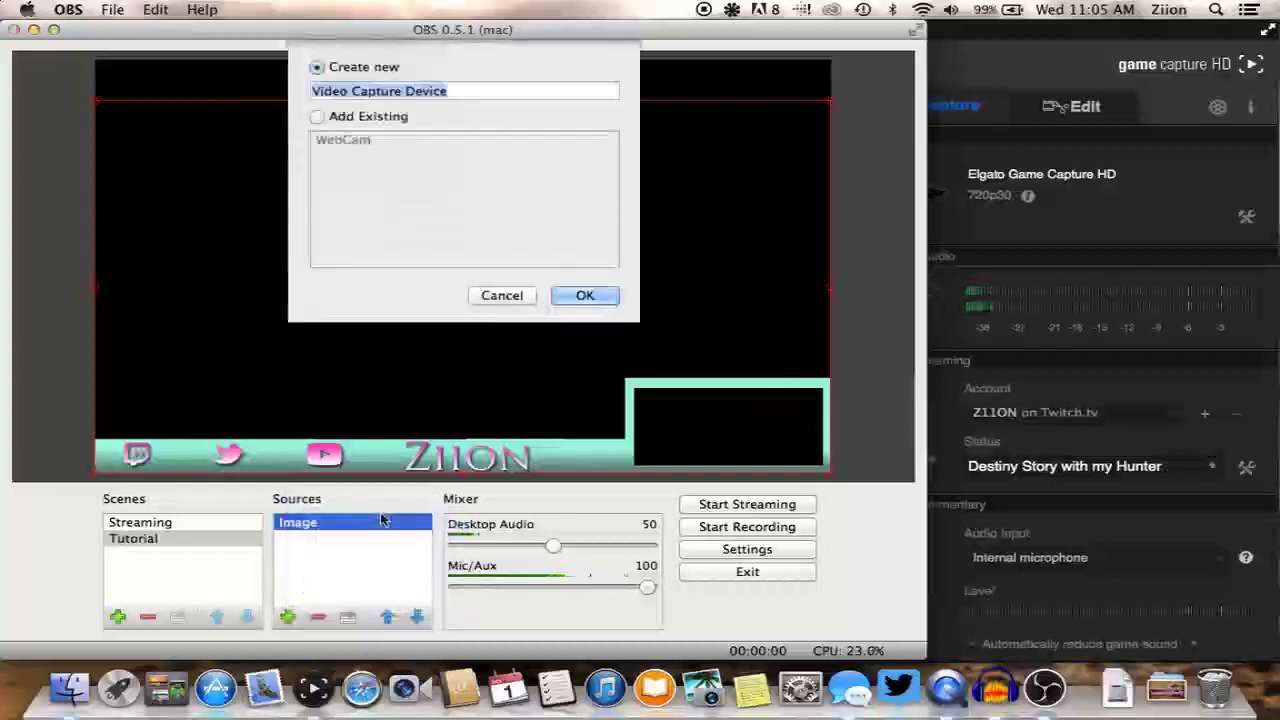
click(600, 302)
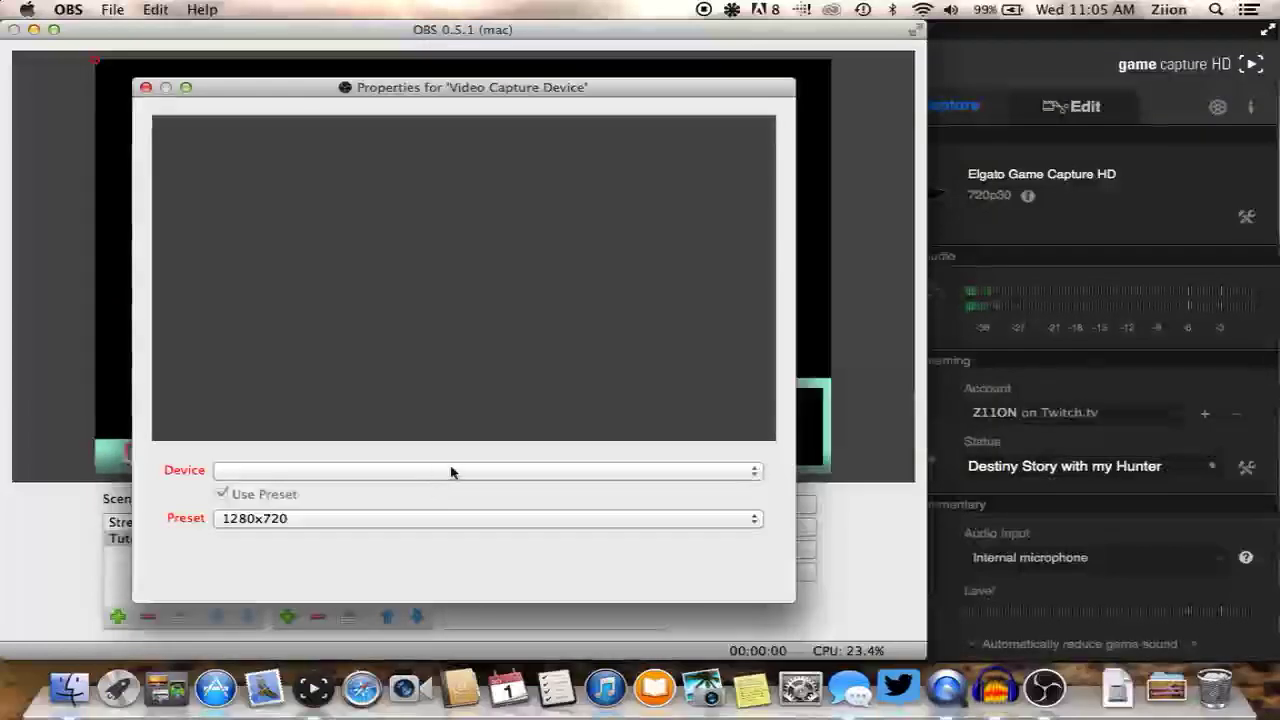
click(569, 475)
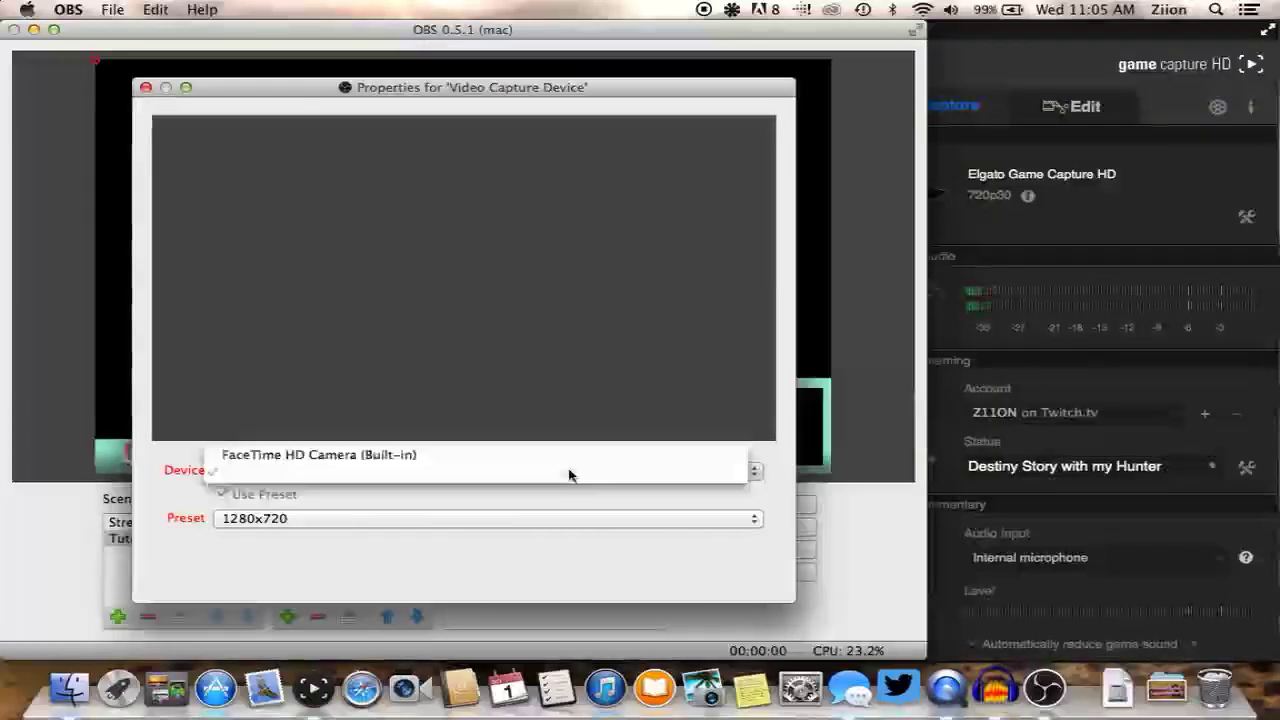
click(501, 456)
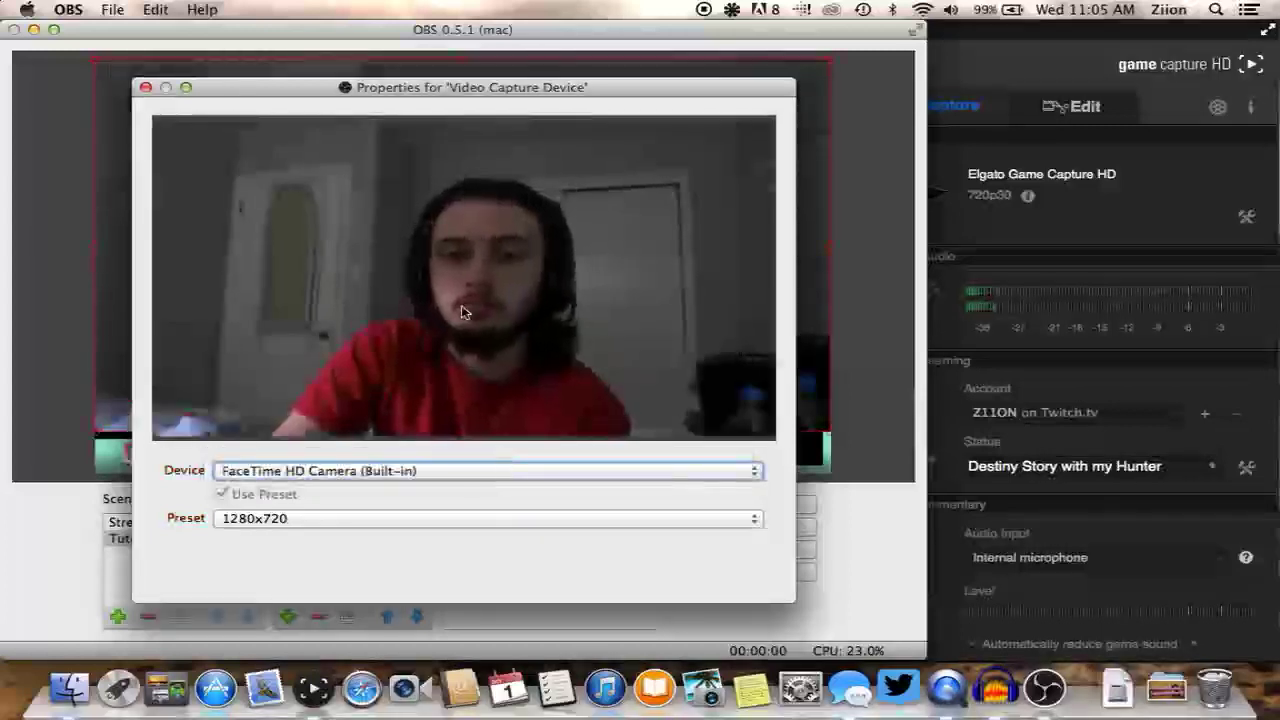
click(146, 88)
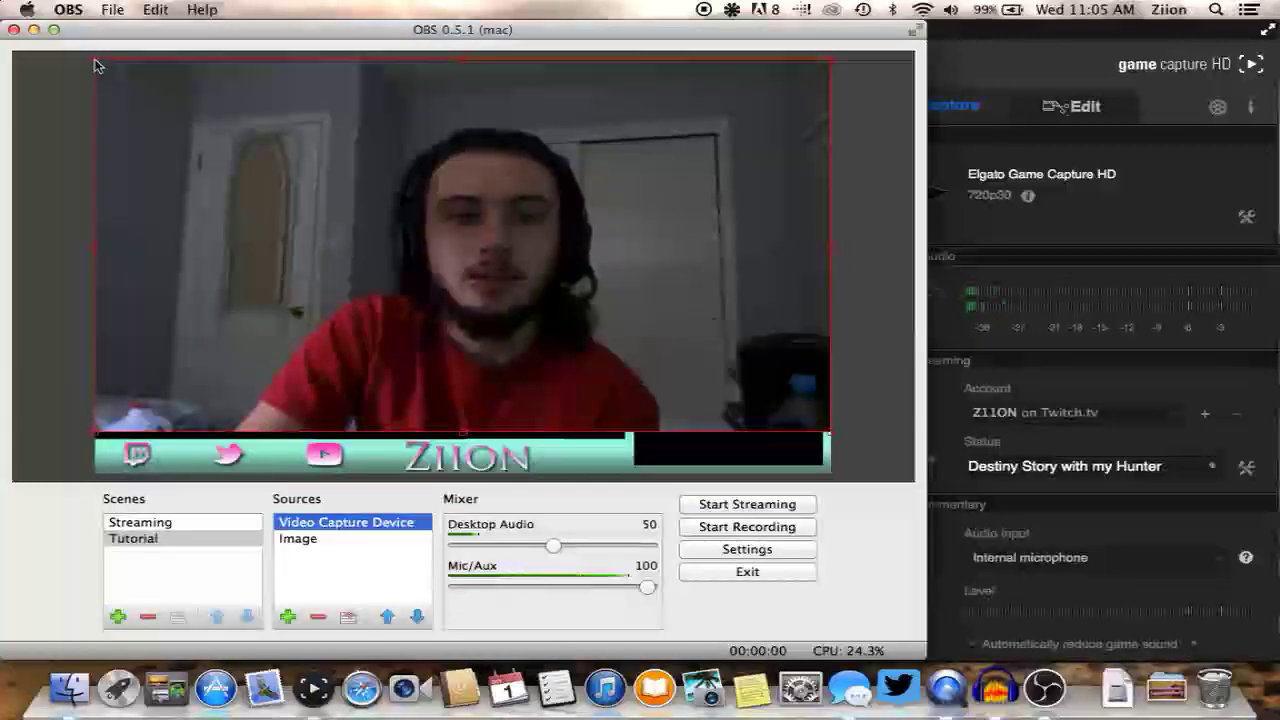
drag(95, 60, 627, 346)
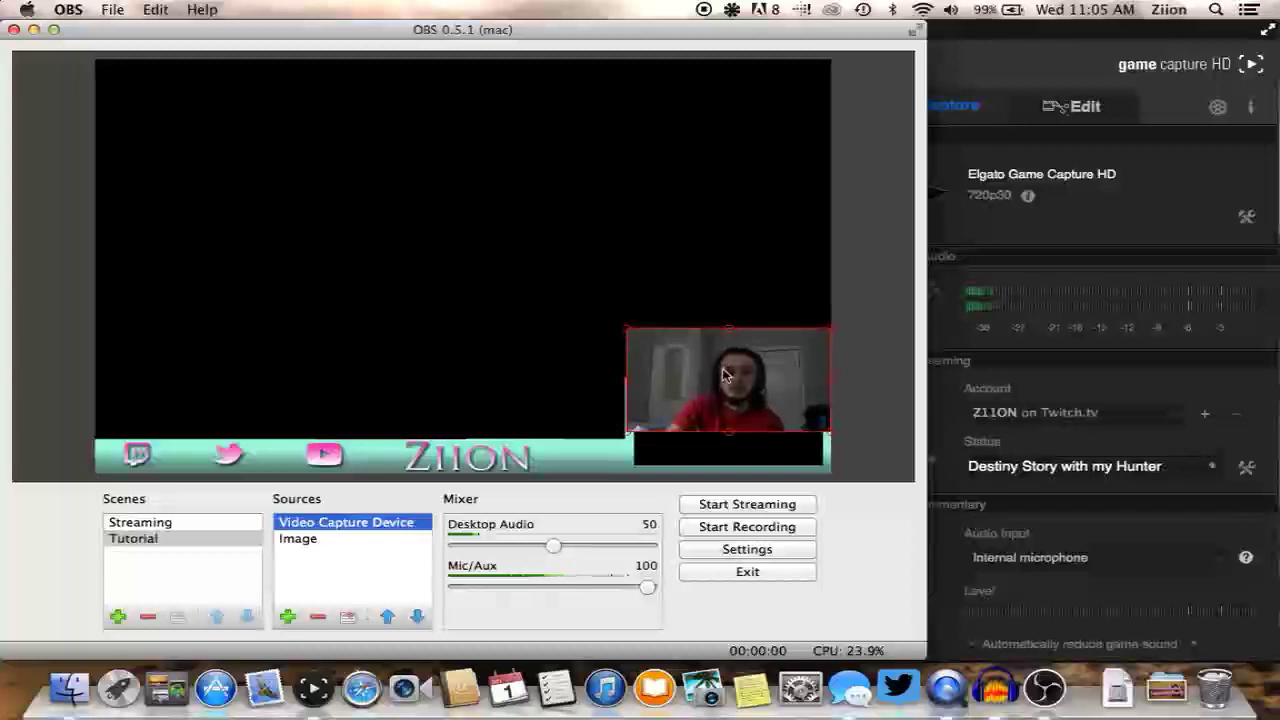
Move and resize the webcam feed until it fills the overlay's bottom-right corner box
drag(718, 370, 720, 413)
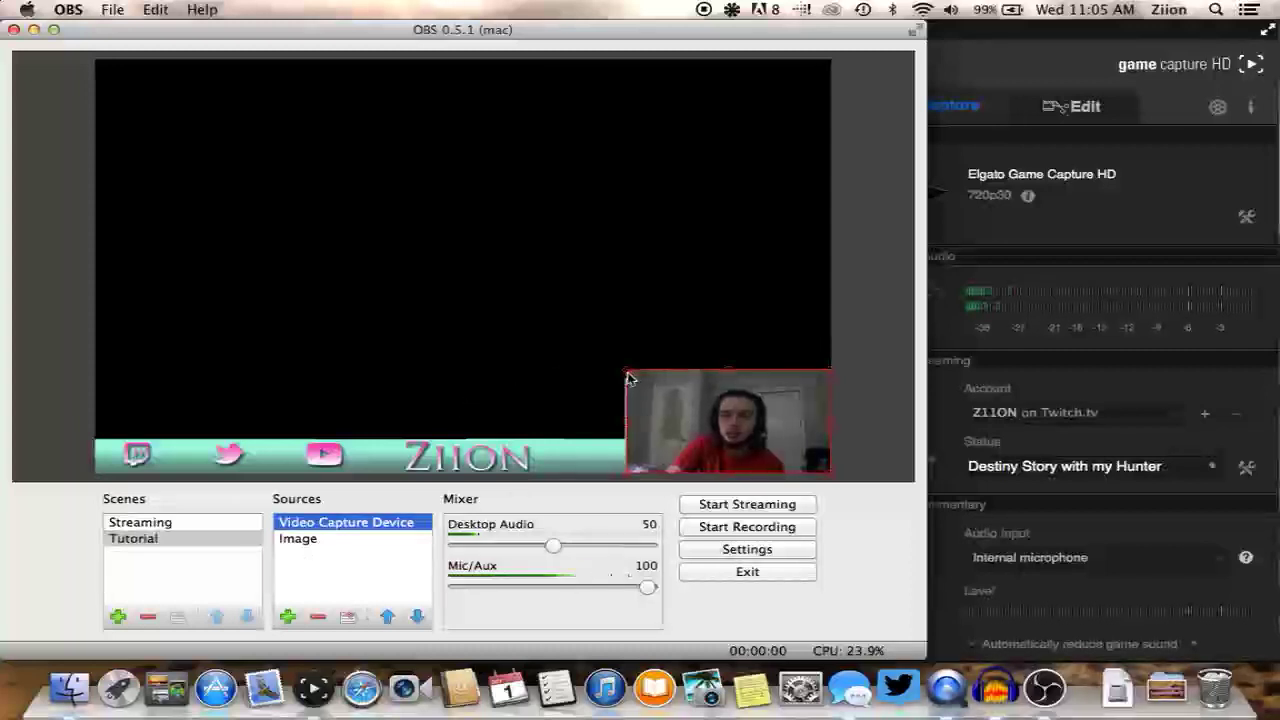
drag(629, 378, 643, 397)
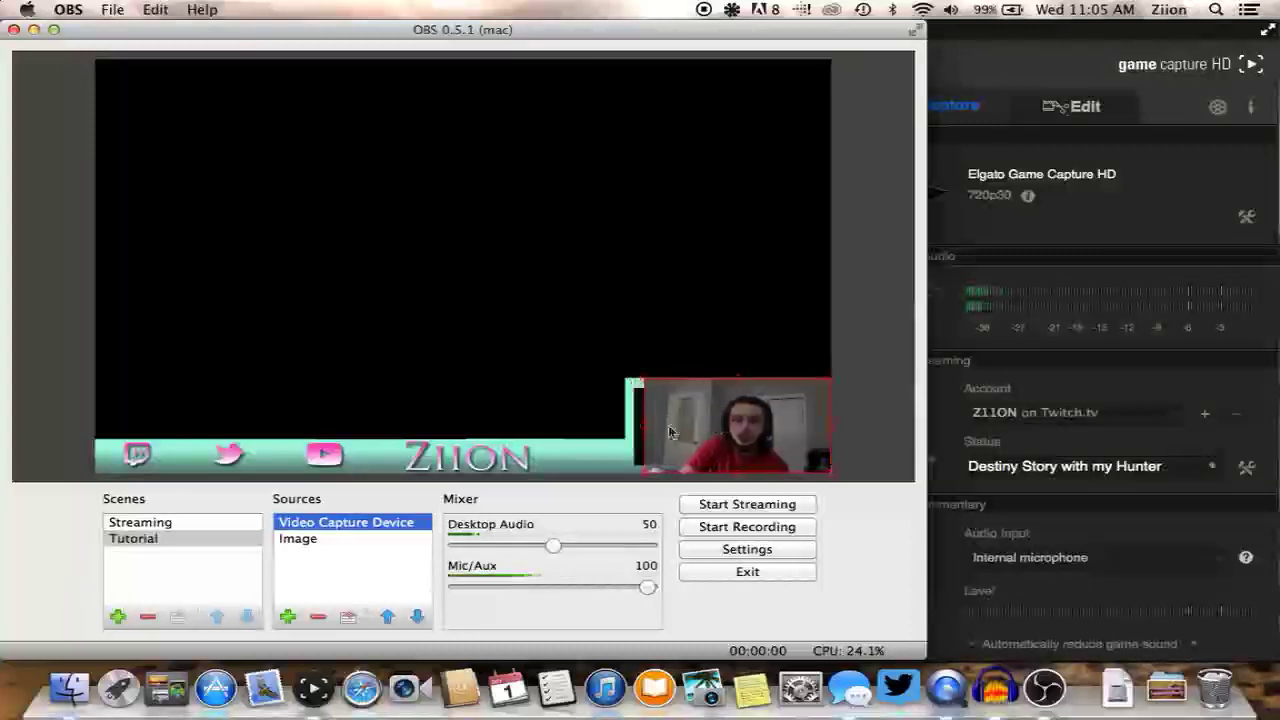
drag(643, 432, 696, 441)
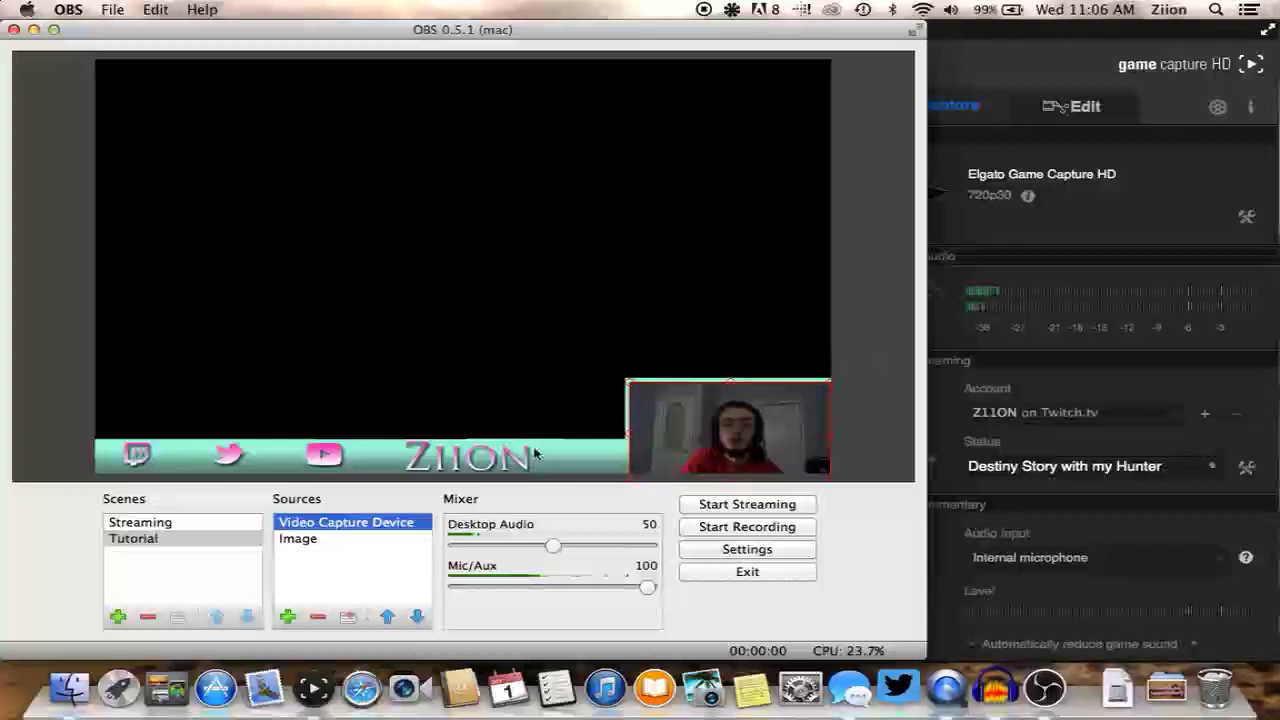
Move the Image source above Video Capture Device in the Sources list
click(305, 539)
click(388, 616)
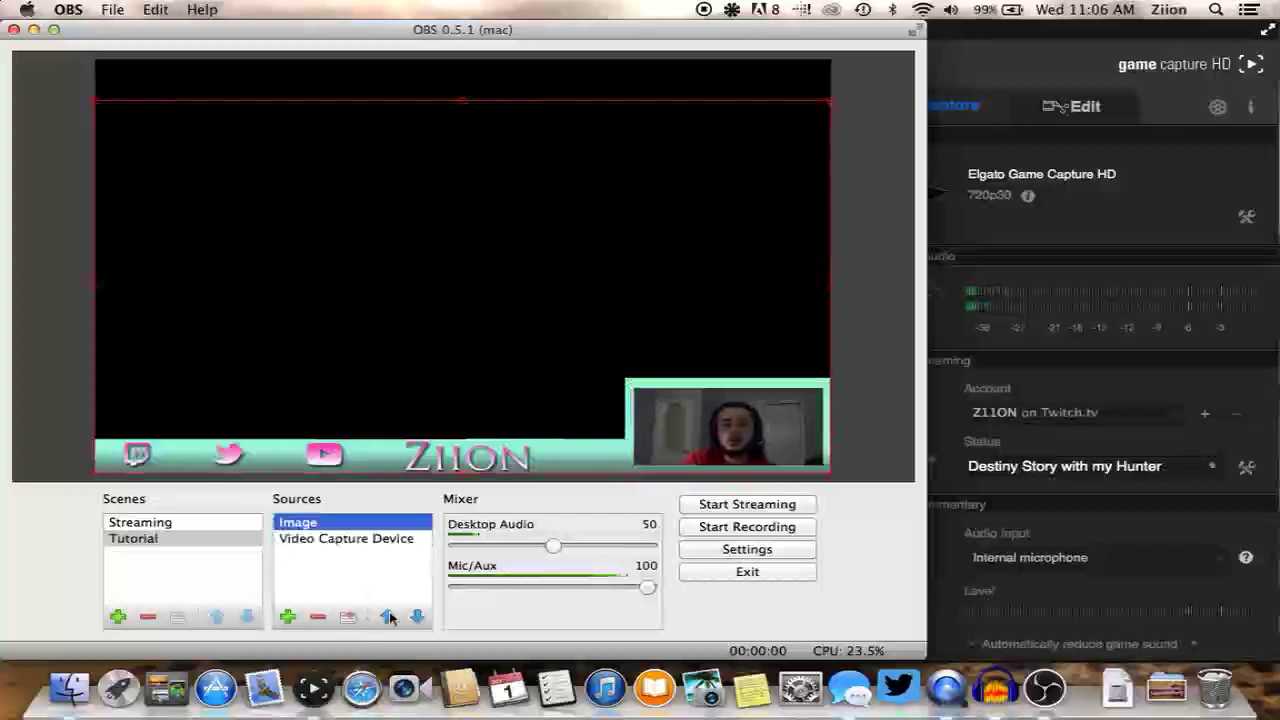
click(288, 617)
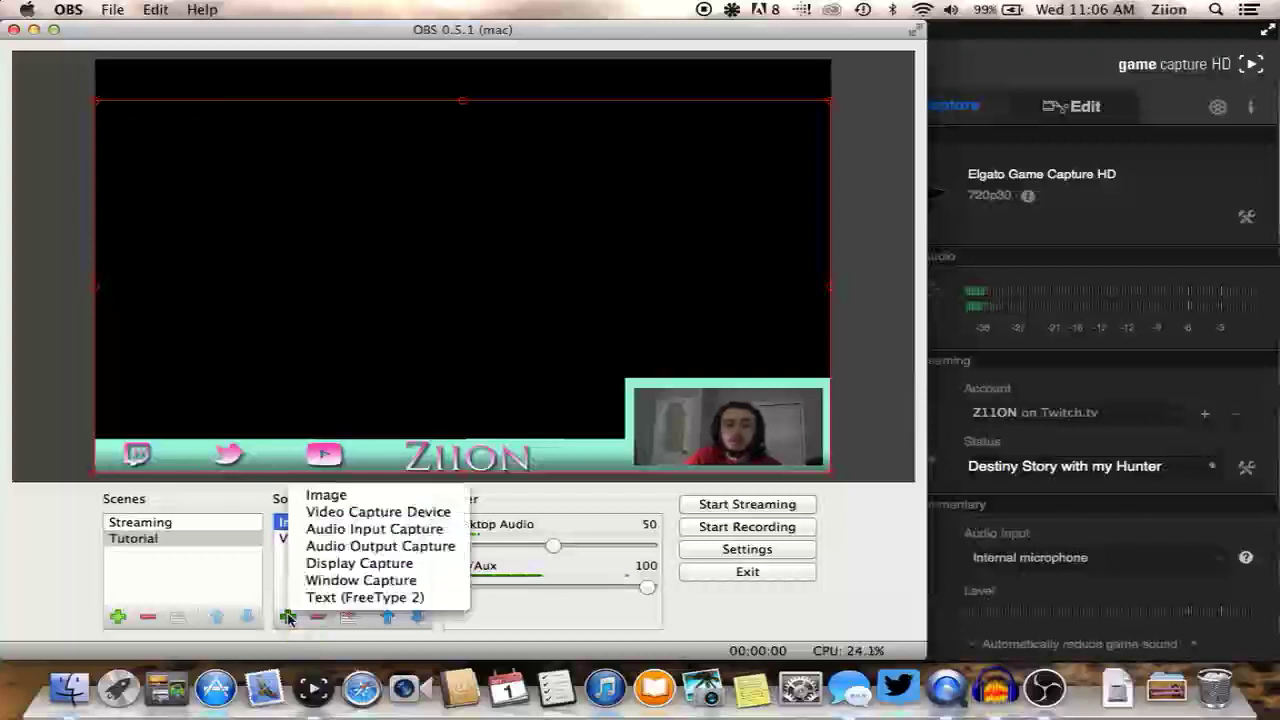
Add a Window Capture source capturing the [Game Capture HD] Game Capture HD window
click(330, 582)
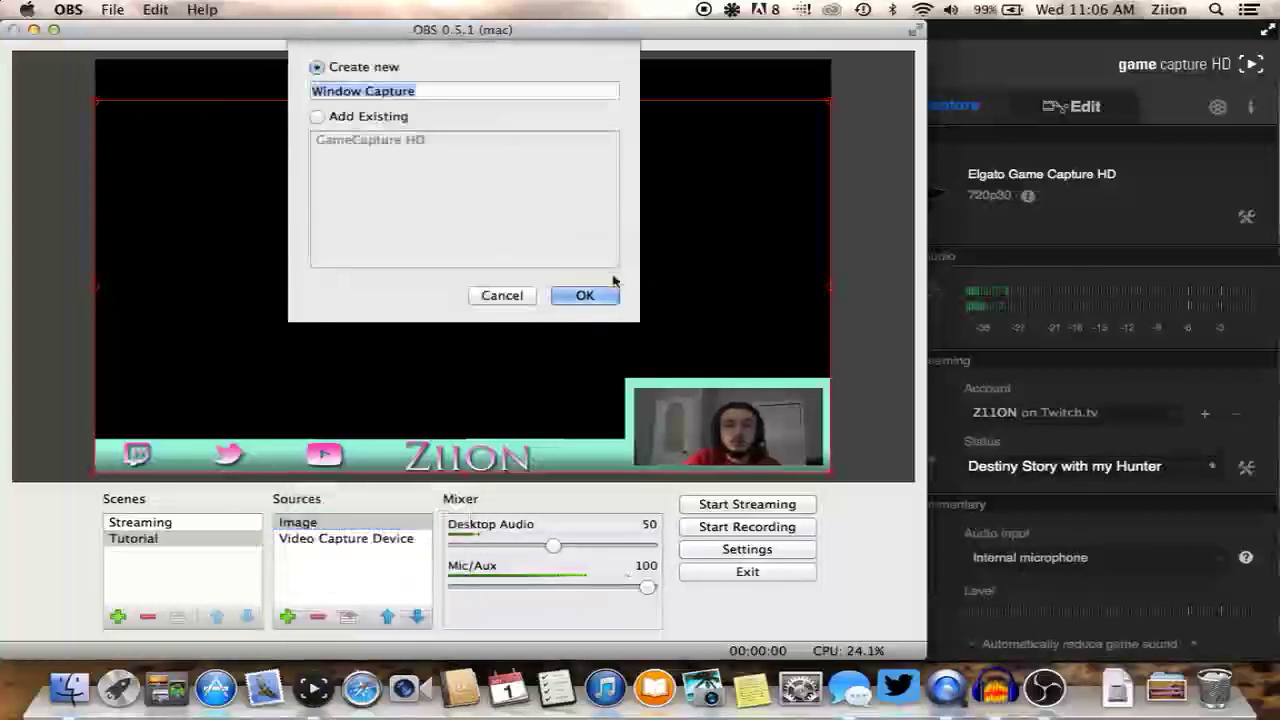
click(585, 296)
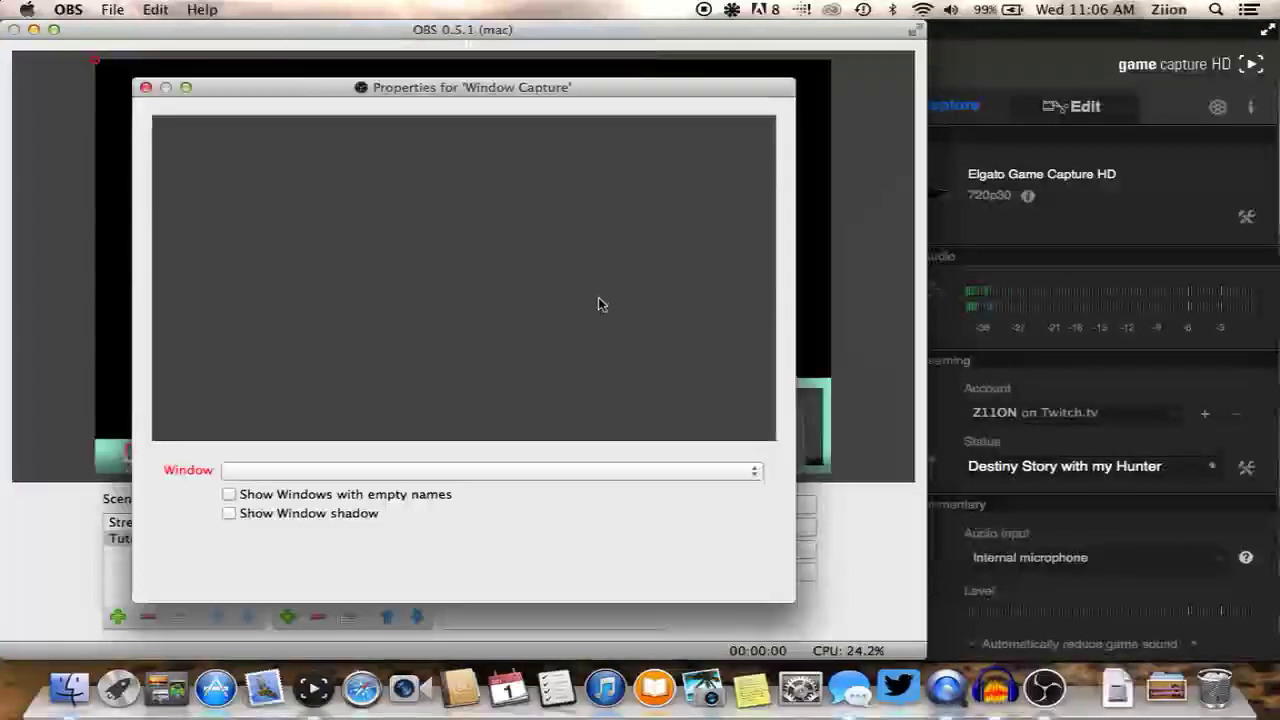
click(630, 478)
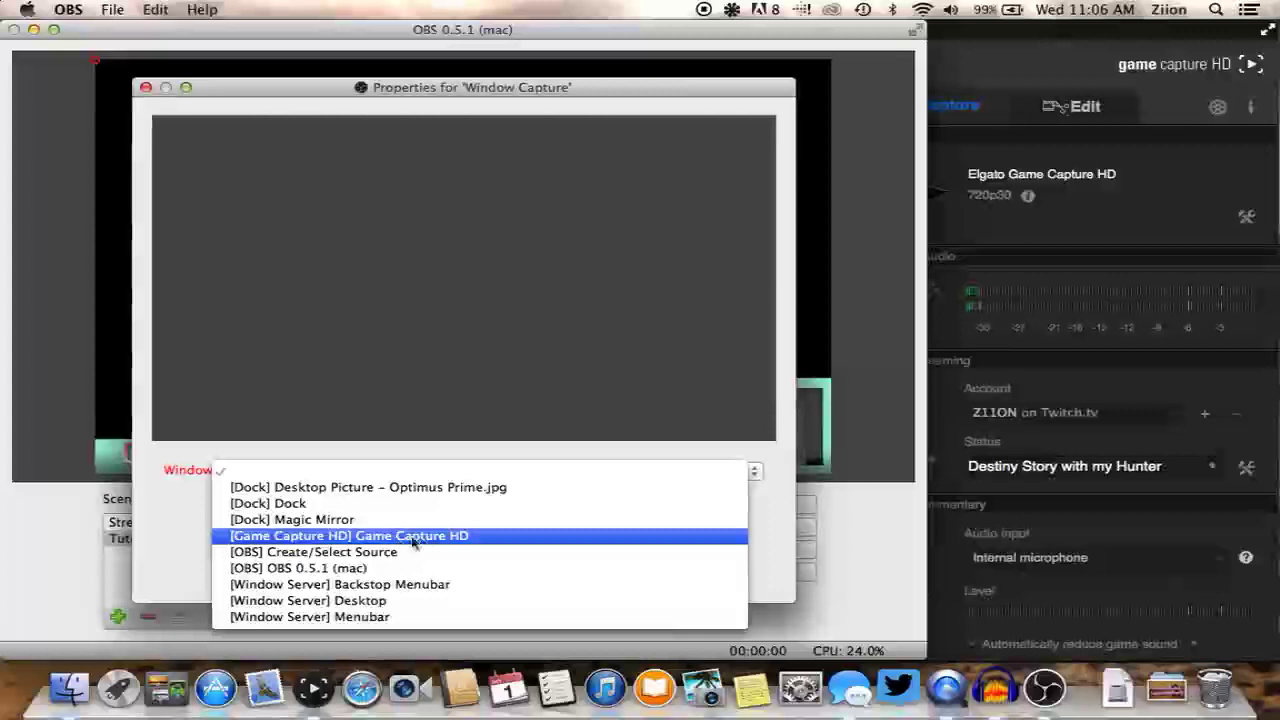
click(475, 538)
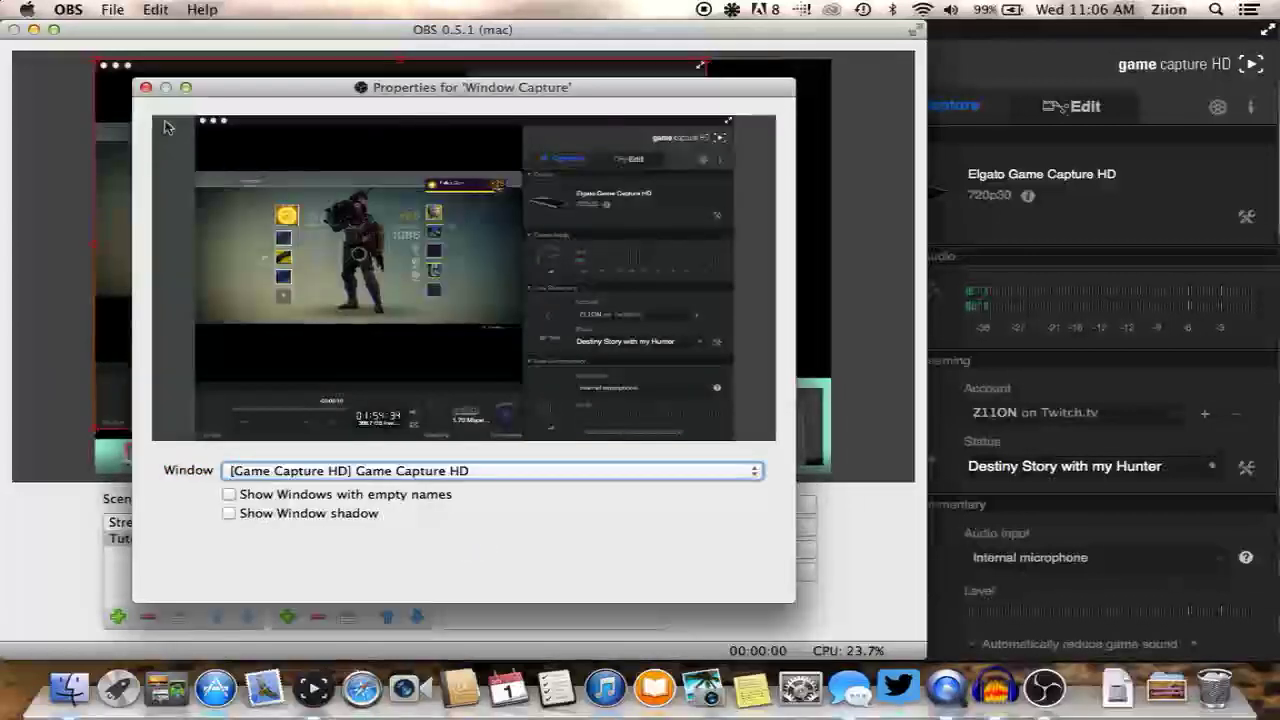
click(146, 87)
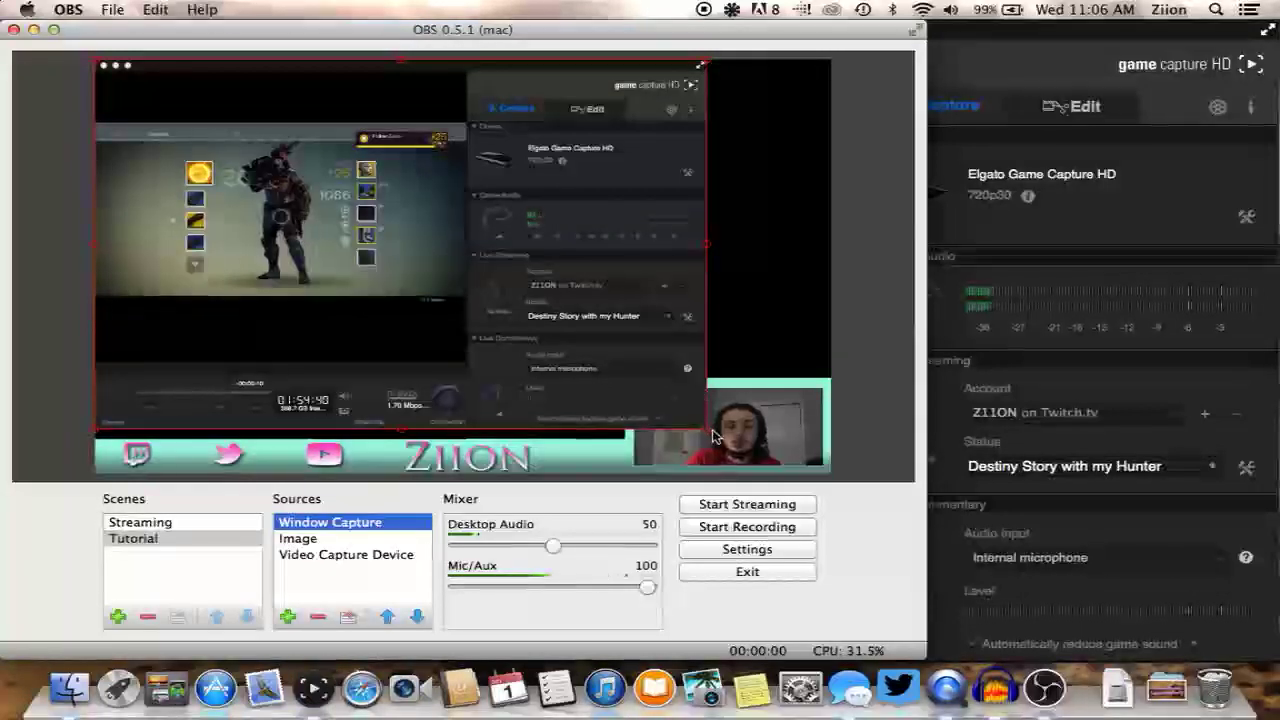
Enlarge the Window Capture toward the bottom-right, then drag it up so the game fills the preview top
drag(712, 436, 1275, 630)
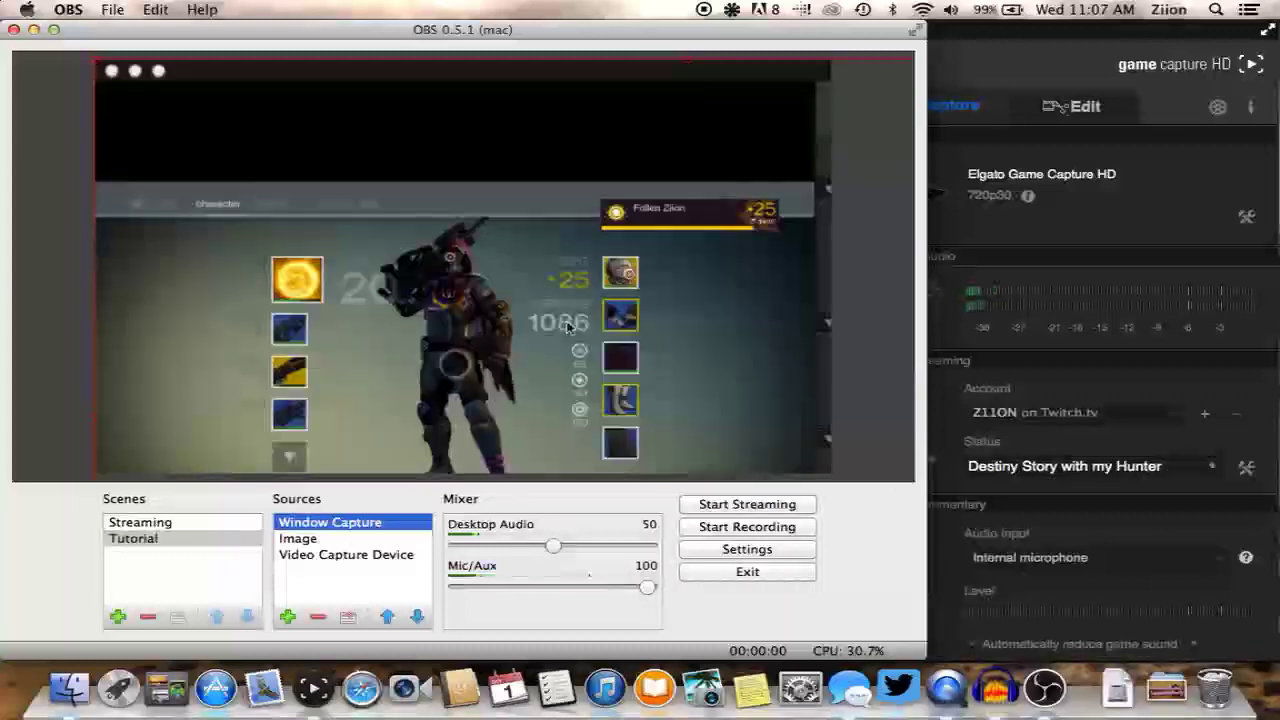
drag(568, 328, 567, 203)
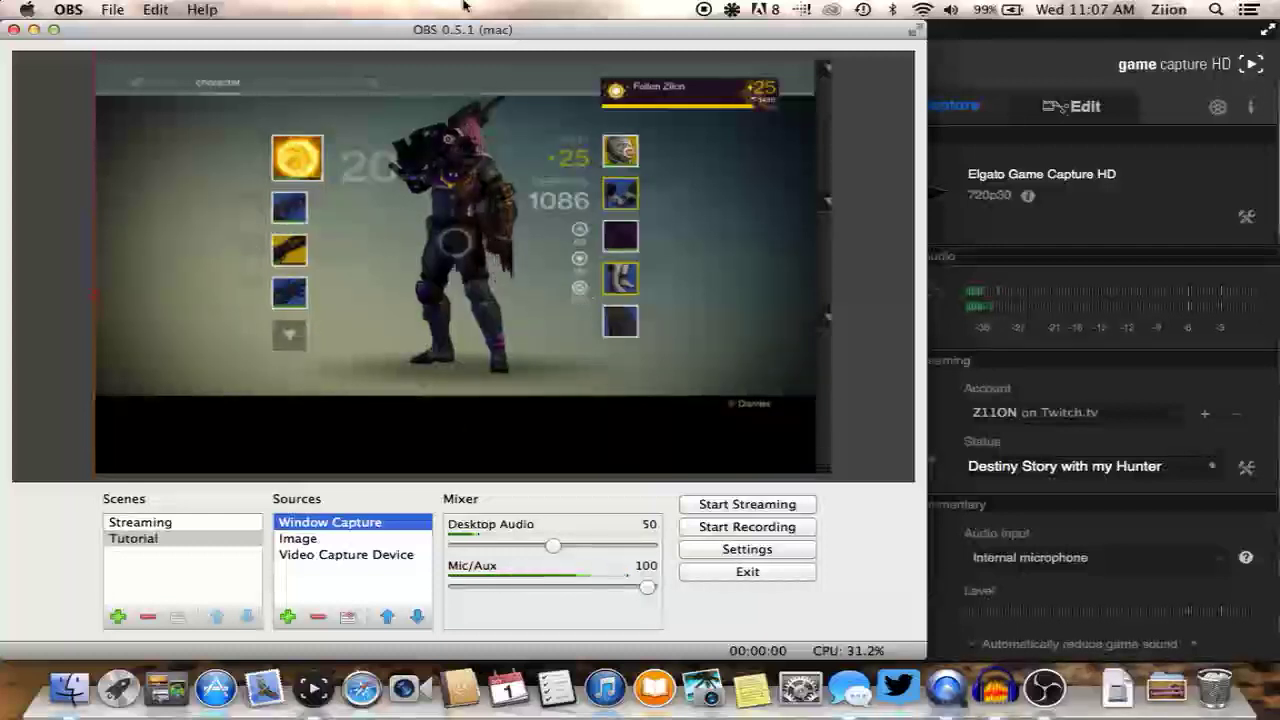
Open Edit > Transform > Edit Transform for the Window Capture and move the dialog aside
click(158, 10)
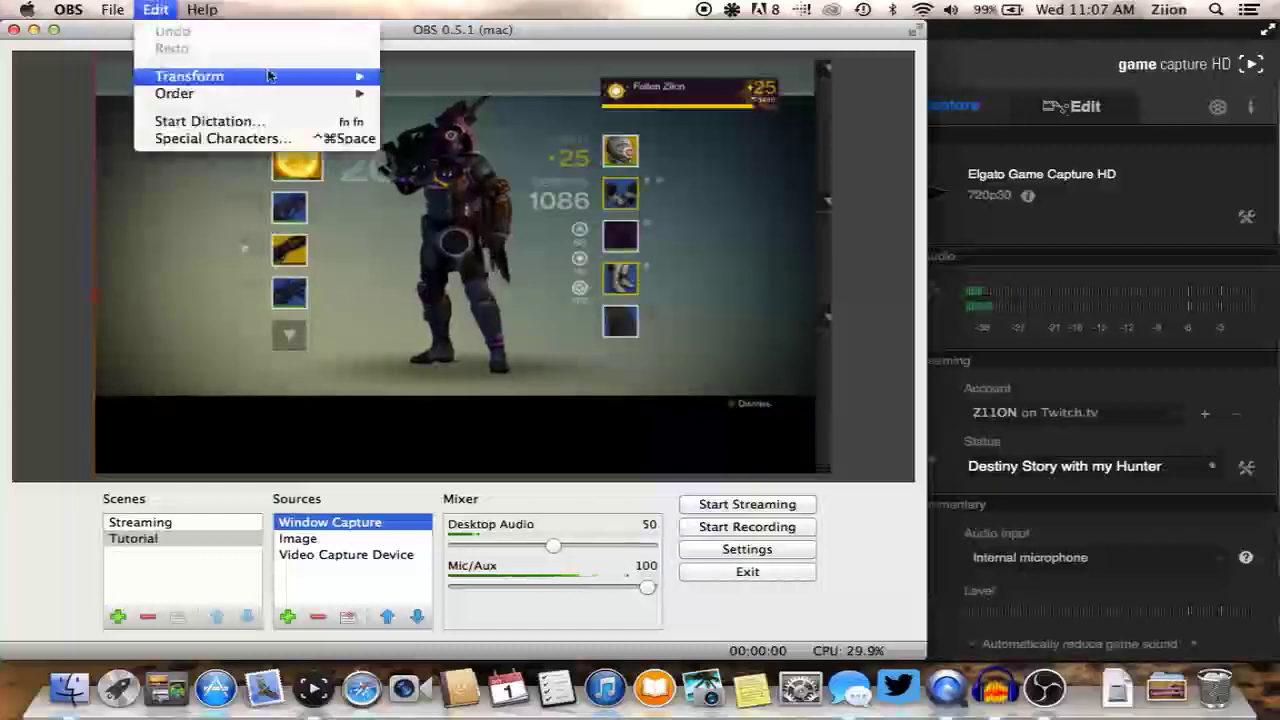
mouse_move(355, 76)
click(422, 78)
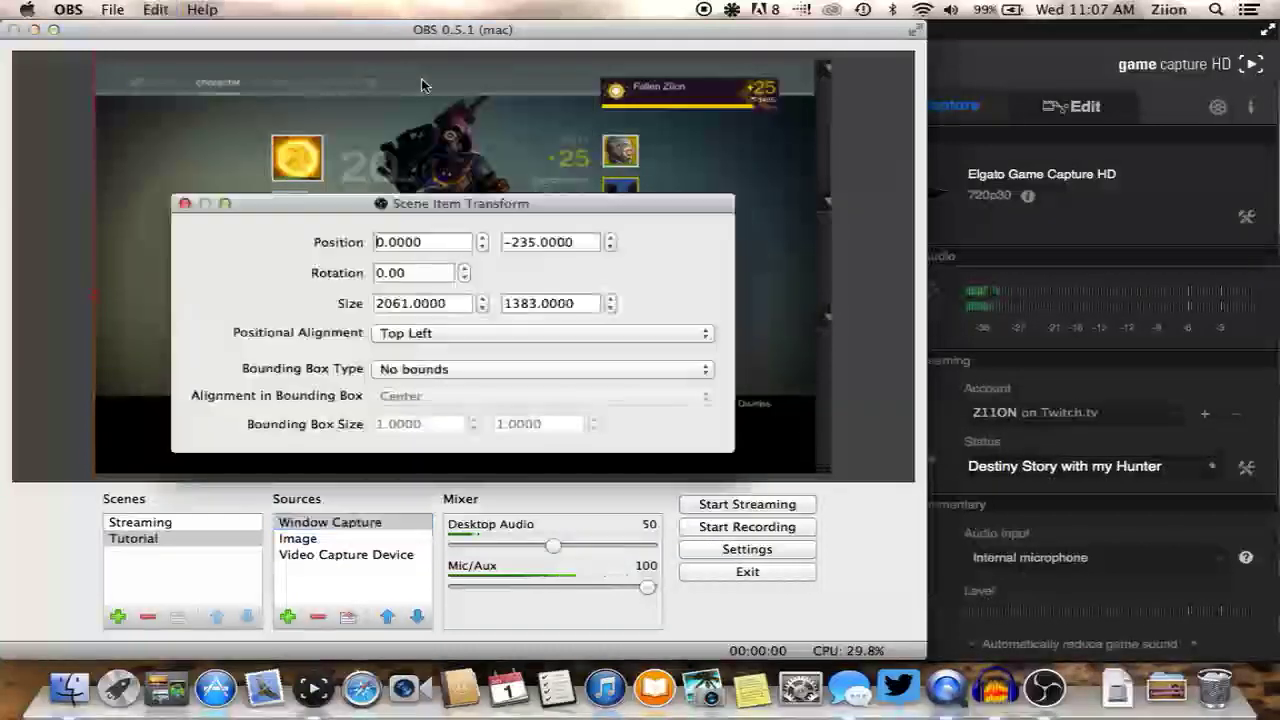
drag(494, 207, 956, 211)
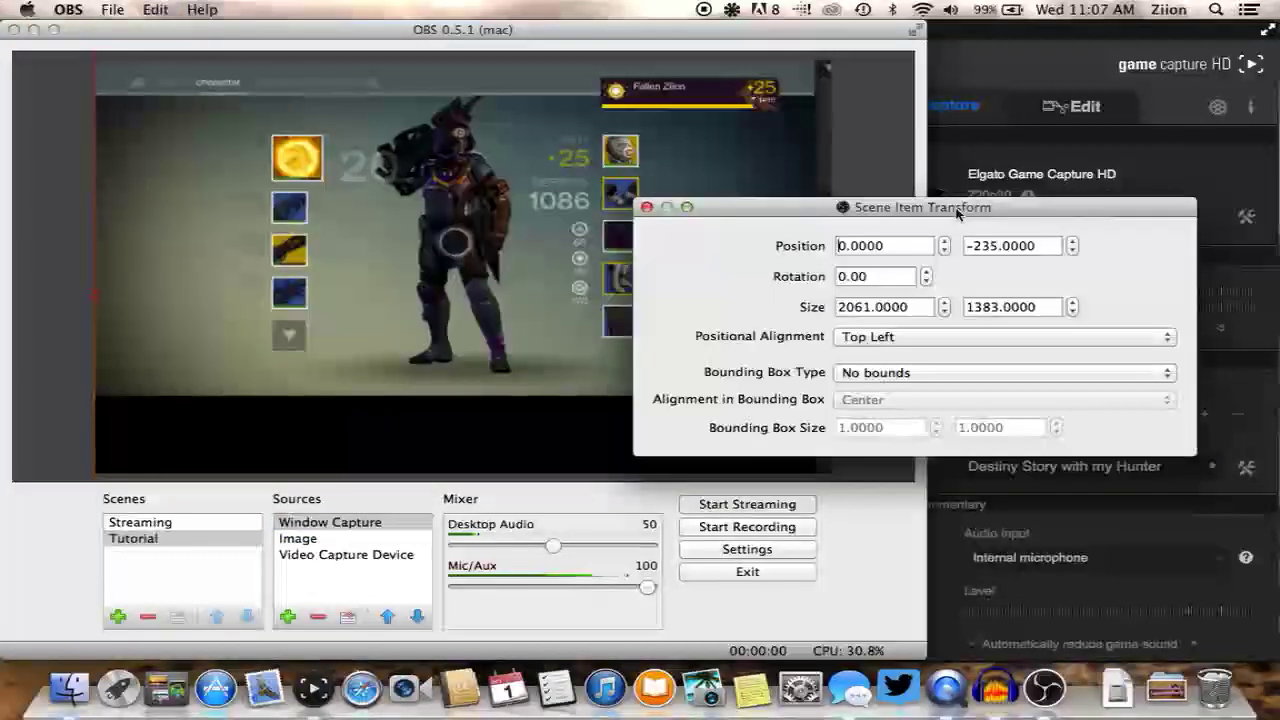
Step the Window Capture's width up to 2108, checking the result in the preview
click(946, 302)
click(946, 302)
click(946, 302)
click(946, 302)
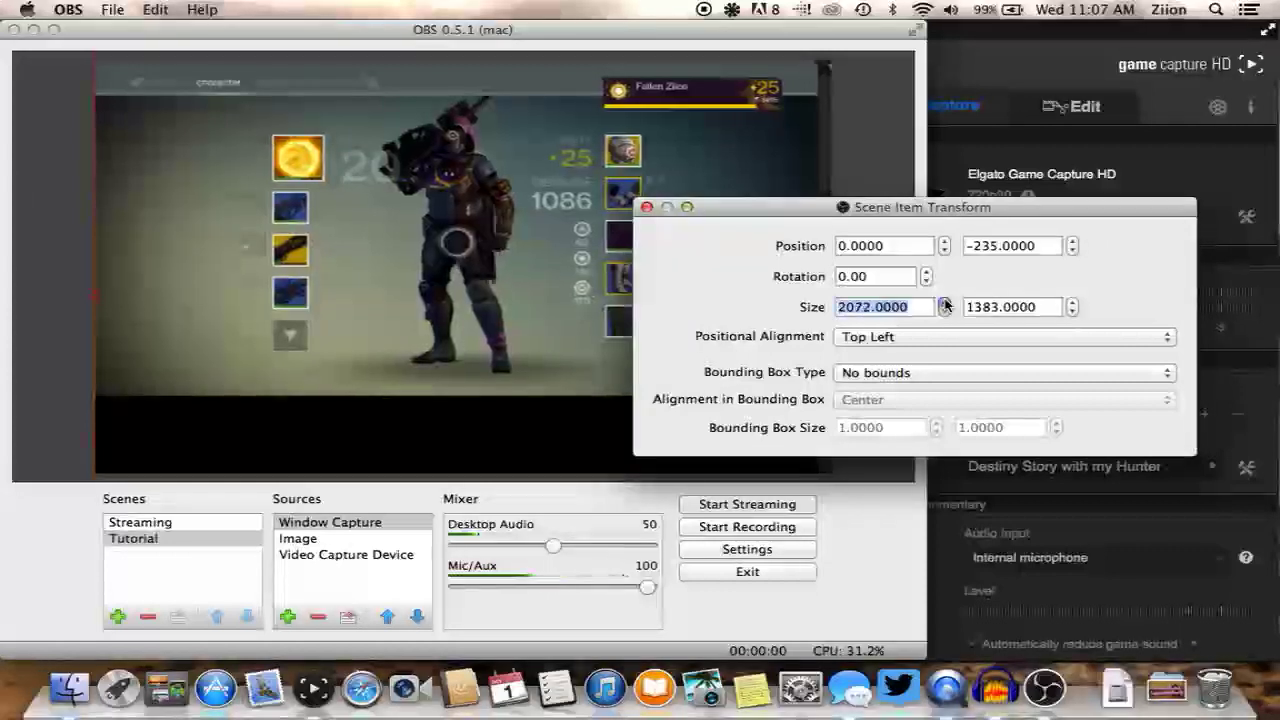
click(946, 302)
click(946, 302)
click(946, 302)
click(946, 302)
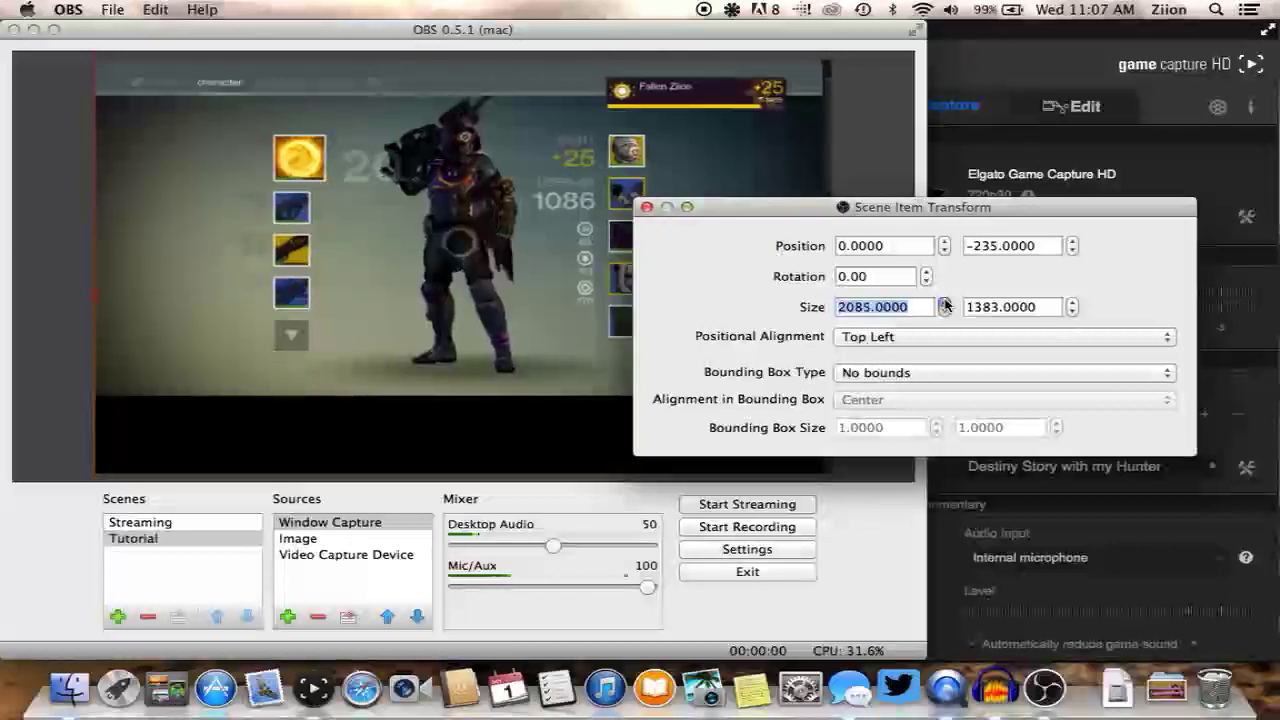
click(946, 302)
click(946, 302)
click(946, 302)
click(946, 302)
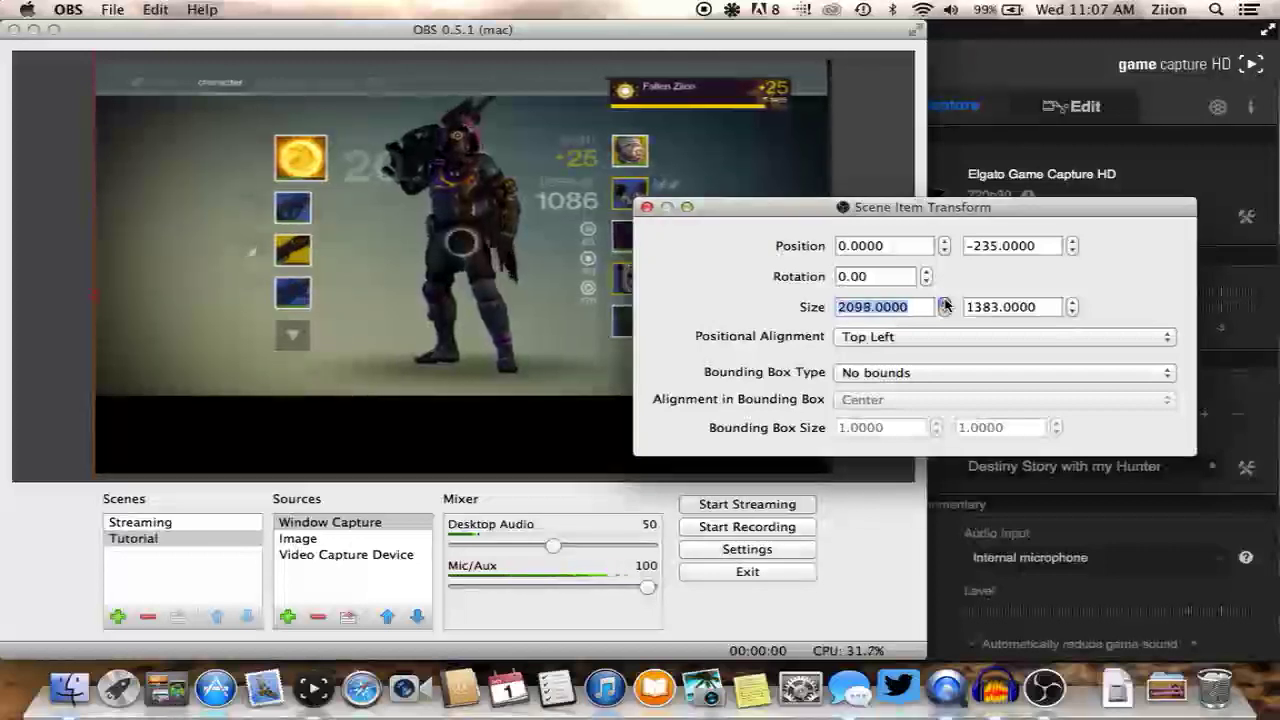
click(946, 302)
click(946, 302)
click(946, 302)
click(946, 302)
click(946, 302)
click(946, 302)
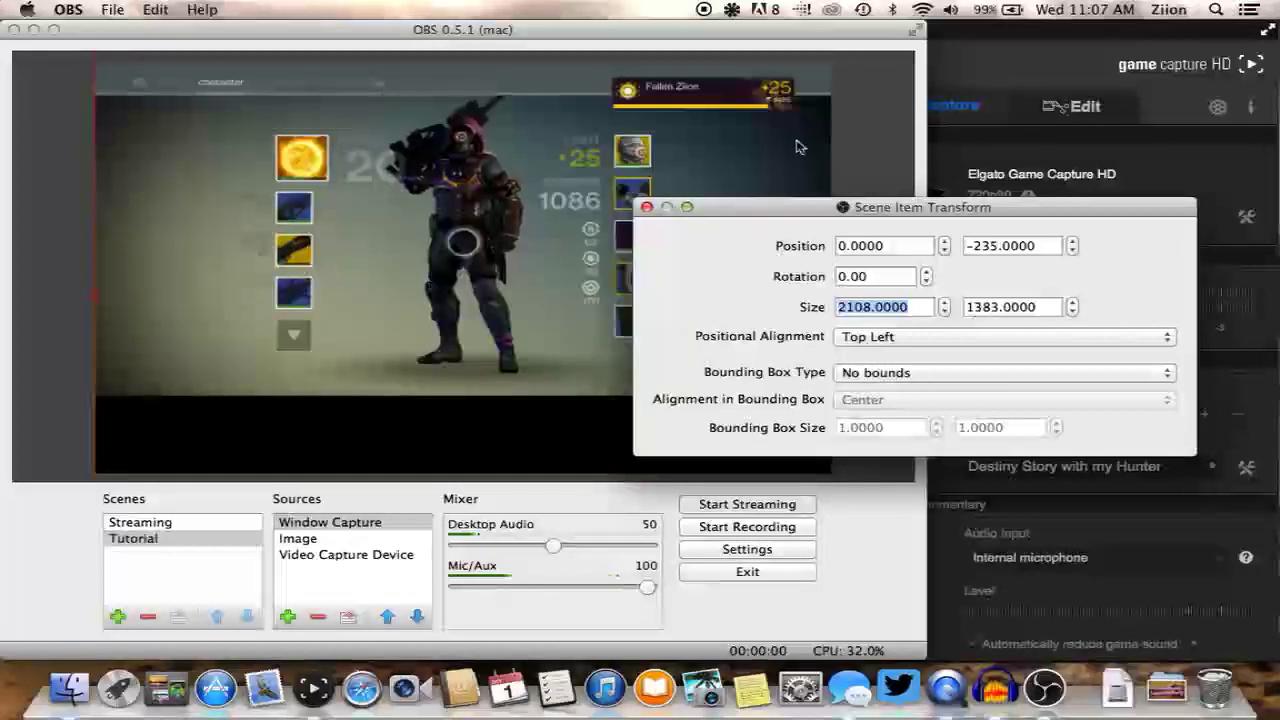
click(368, 138)
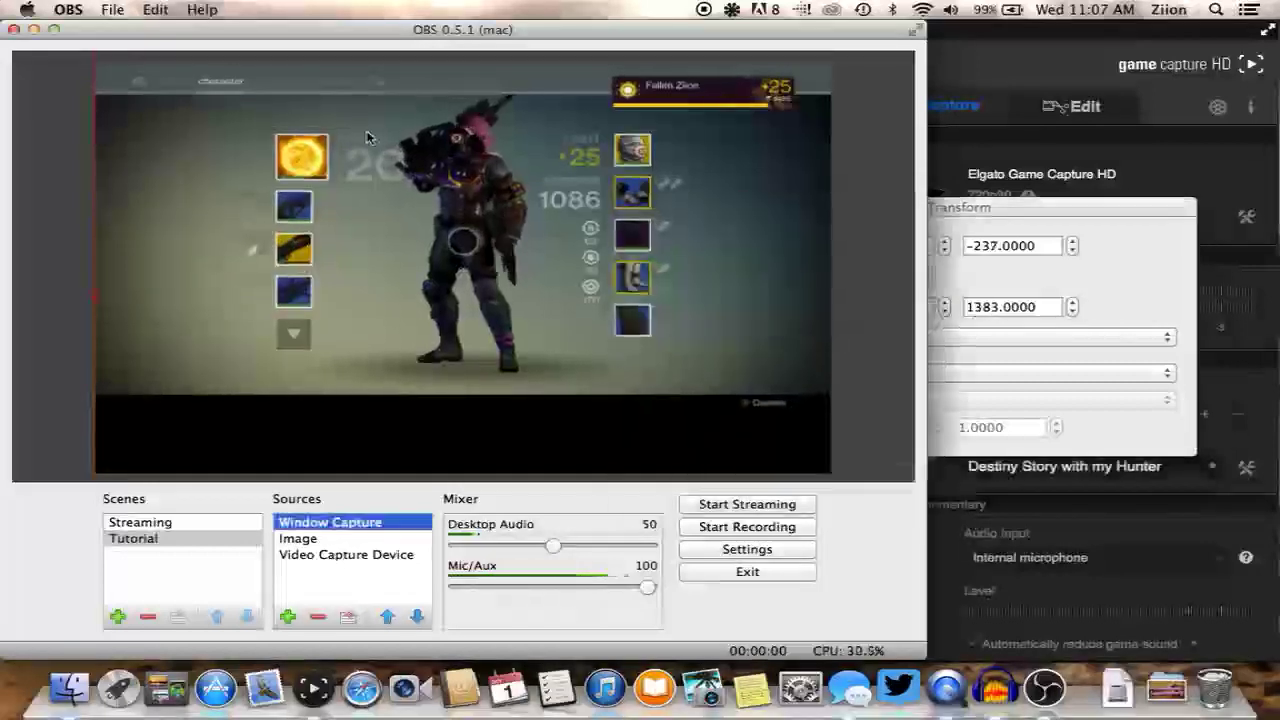
click(1058, 221)
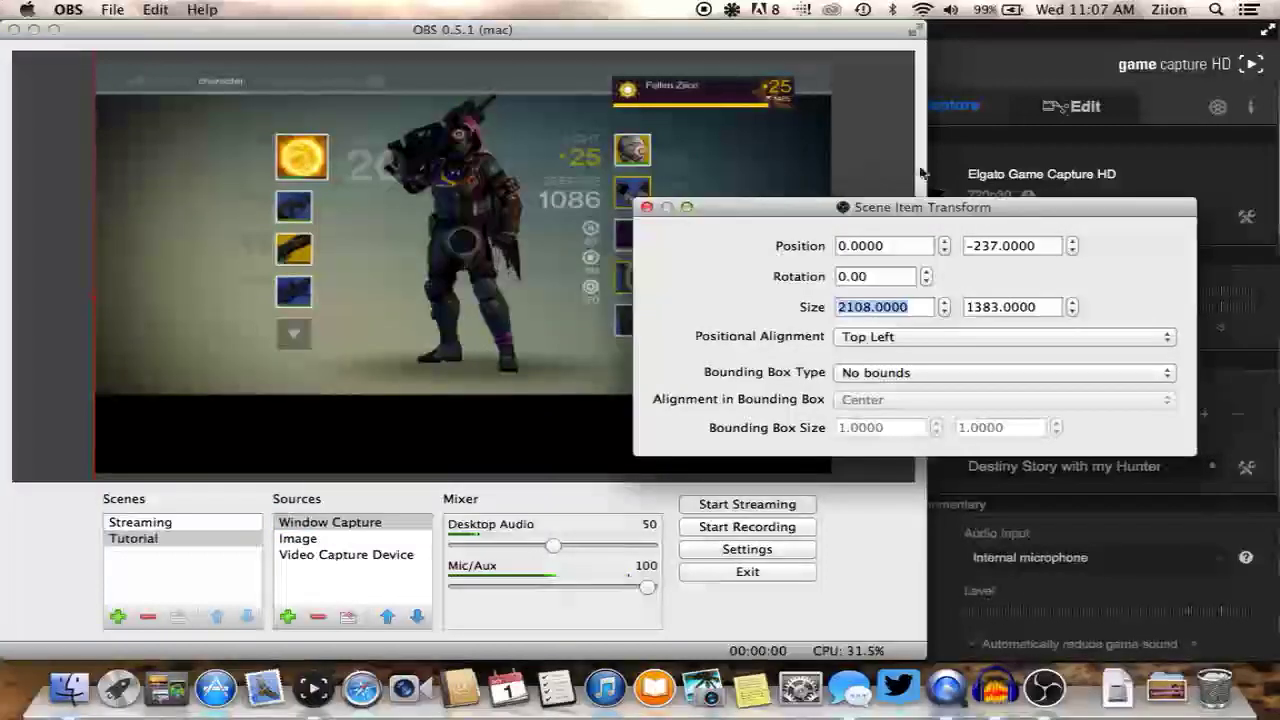
Step the Window Capture's Size height up repeatedly to stretch the game footage taller
click(1073, 304)
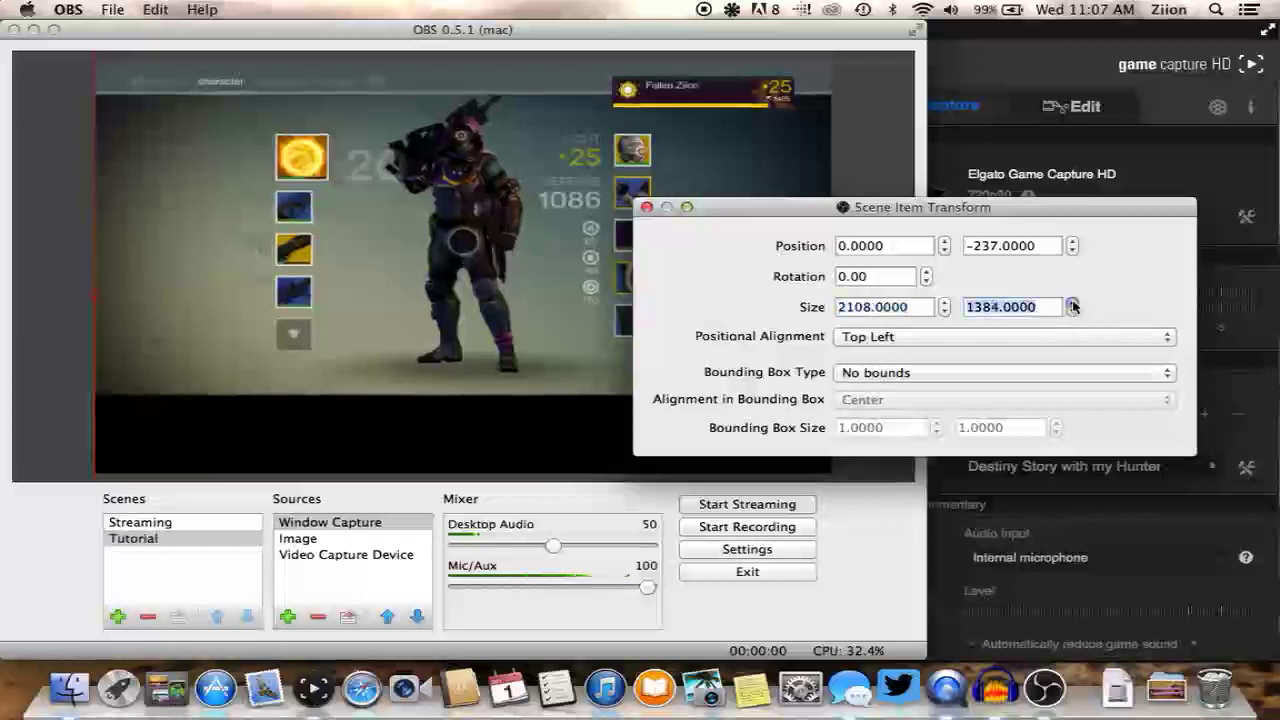
click(1073, 304)
click(1073, 304)
click(1073, 304)
click(1073, 304)
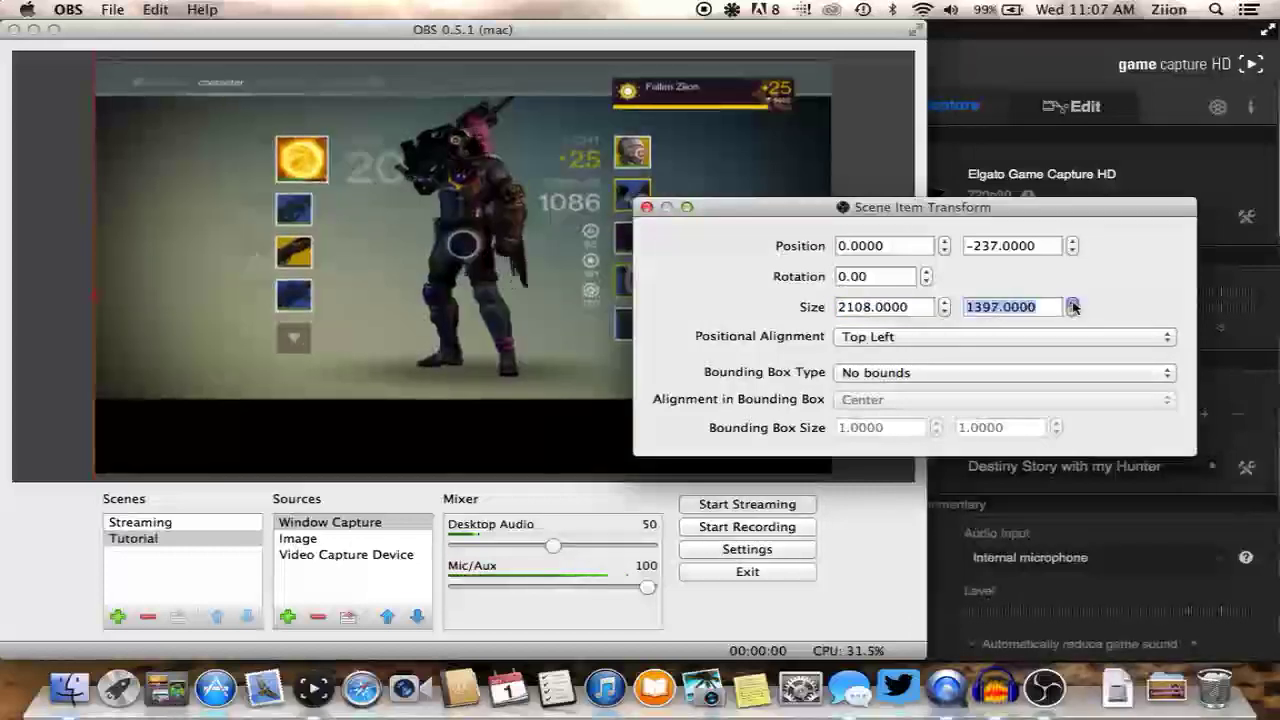
click(1073, 304)
click(1073, 304)
click(1073, 304)
click(1073, 304)
click(1073, 304)
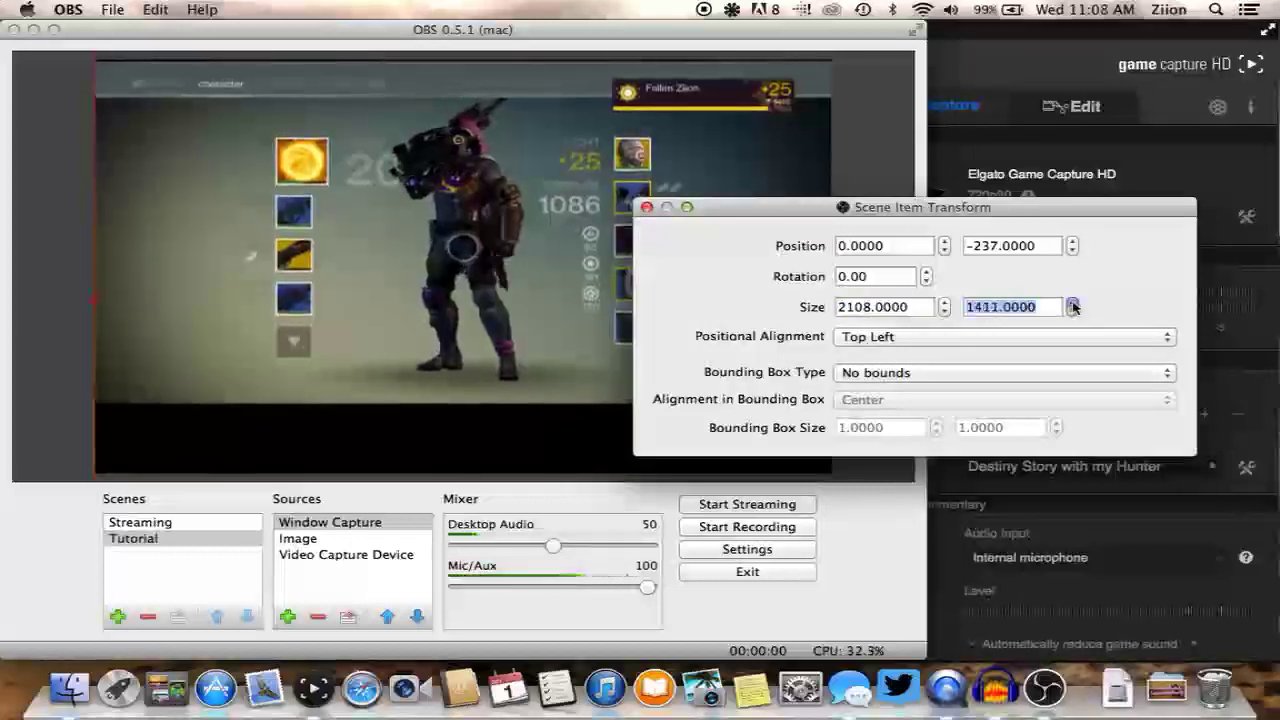
click(1073, 304)
click(1073, 304)
click(1073, 304)
click(1073, 304)
click(1073, 304)
click(1073, 304)
click(1073, 304)
click(1073, 304)
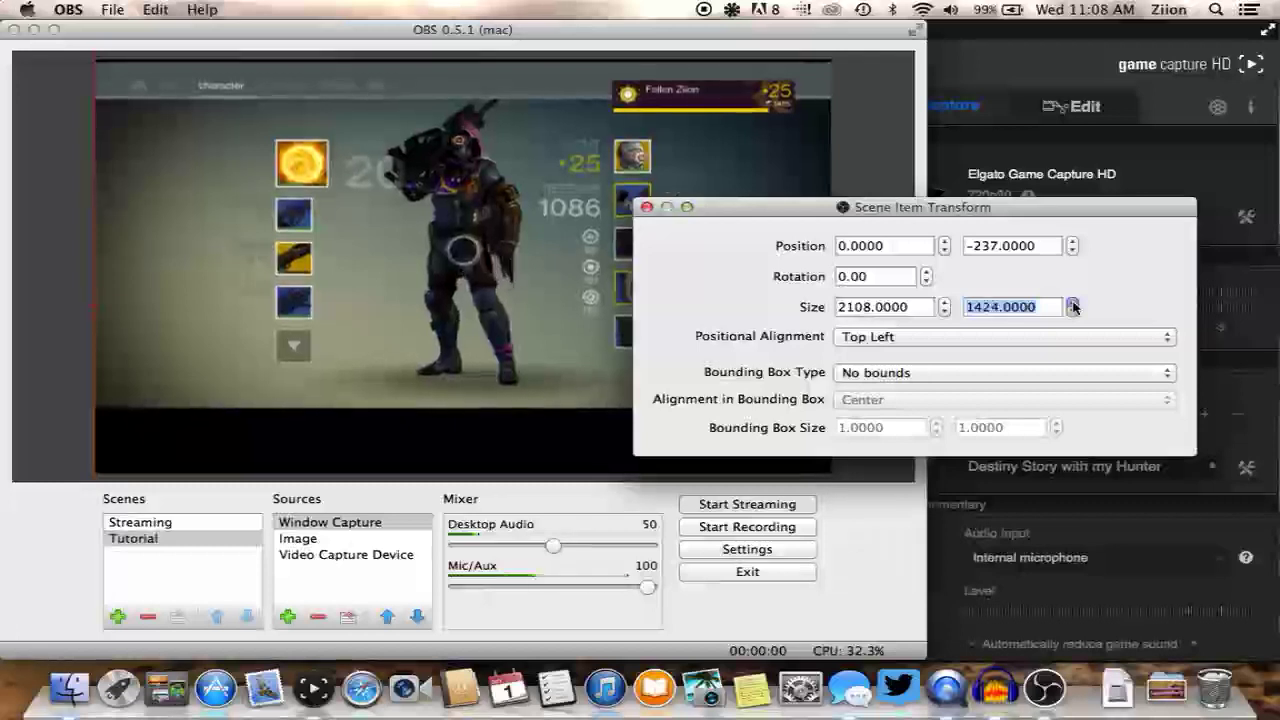
click(1073, 304)
click(1073, 304)
click(1073, 304)
click(1073, 304)
click(1073, 304)
click(1073, 304)
click(1073, 304)
click(1073, 304)
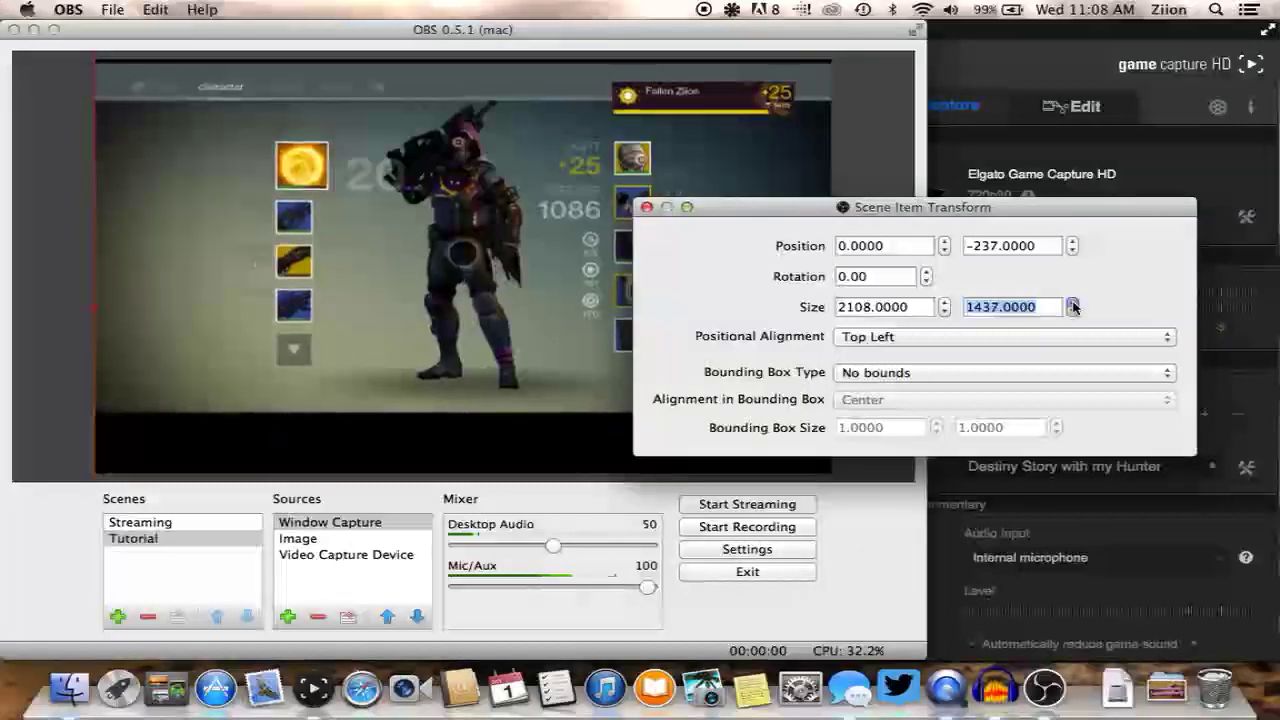
click(1073, 304)
click(1073, 304)
click(1073, 304)
click(1073, 304)
click(1073, 304)
click(1073, 304)
click(1073, 304)
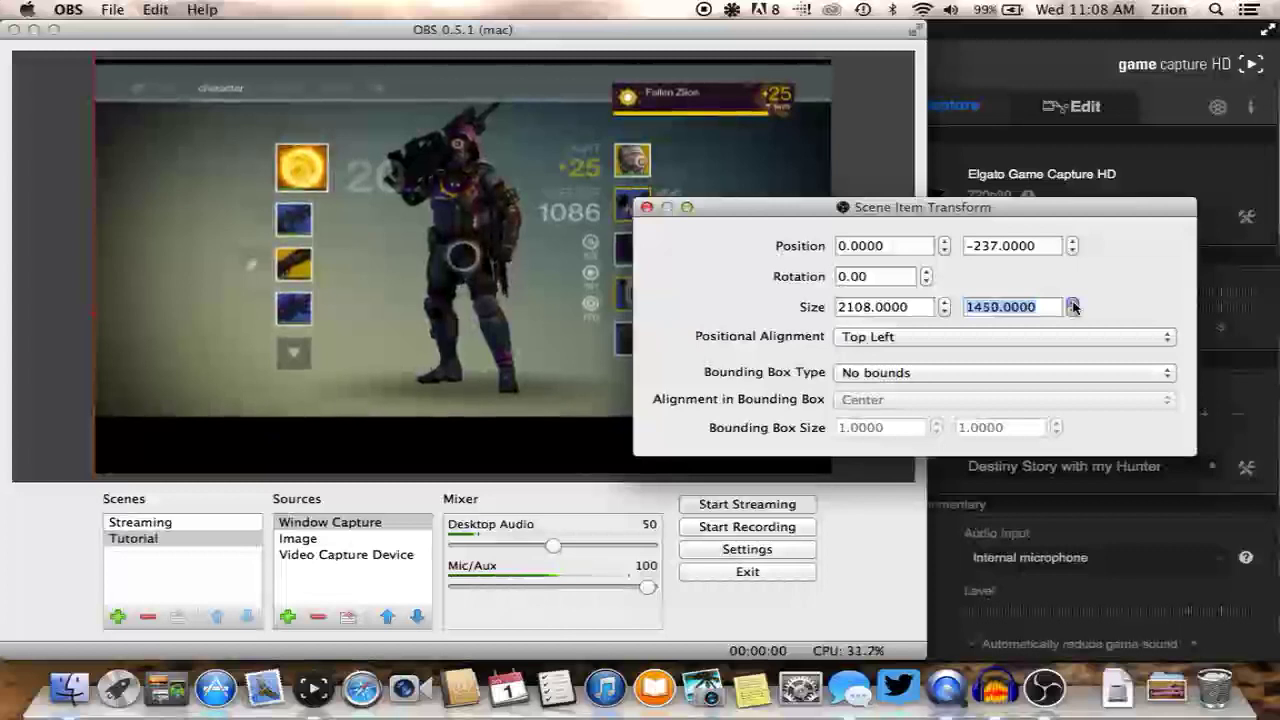
click(1073, 304)
click(1073, 304)
click(1073, 304)
click(1073, 304)
click(1073, 304)
click(1073, 304)
click(1073, 305)
click(1073, 305)
click(1073, 305)
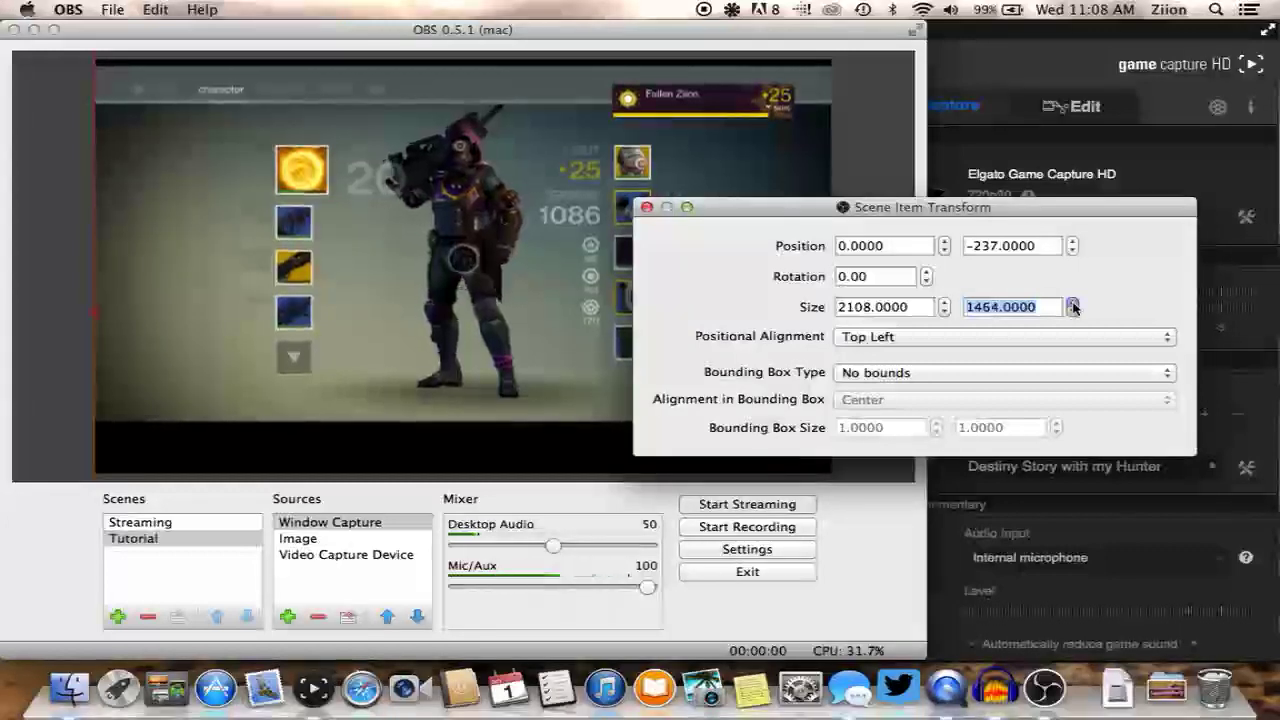
click(1073, 305)
click(1073, 305)
click(1073, 305)
click(1073, 304)
click(1073, 304)
click(1073, 304)
click(1073, 304)
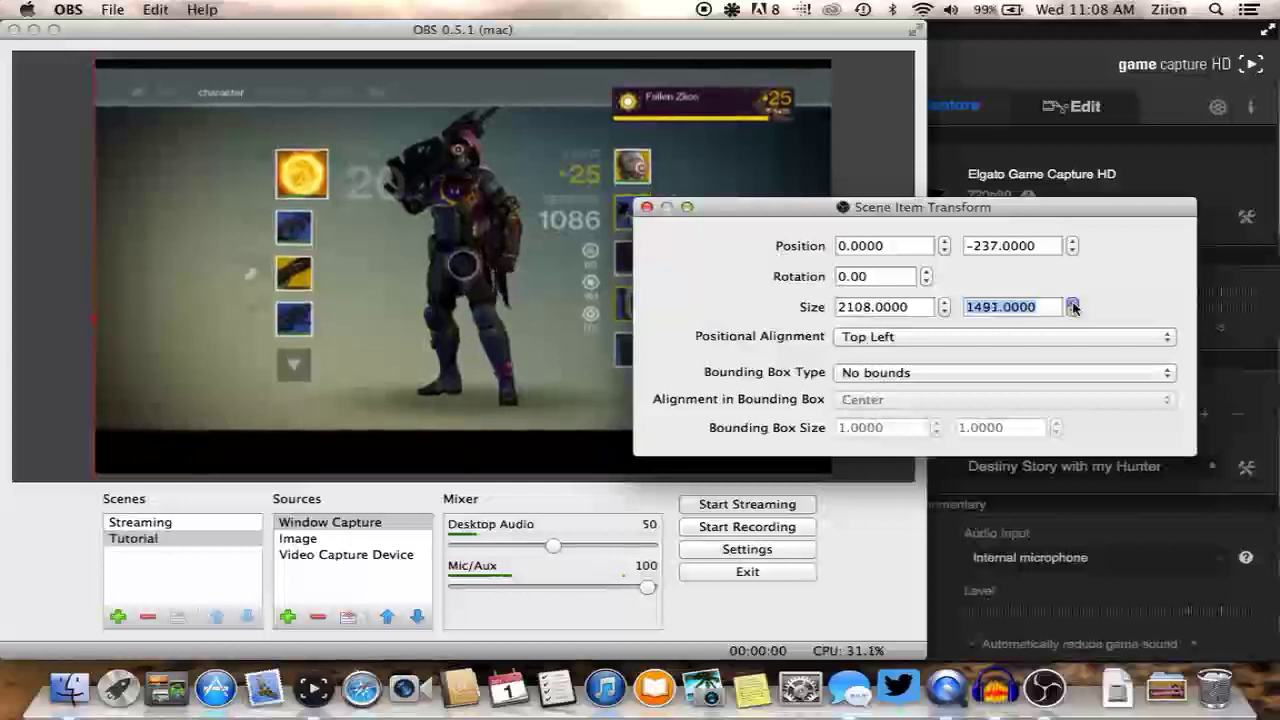
click(1073, 304)
click(1073, 304)
click(1073, 304)
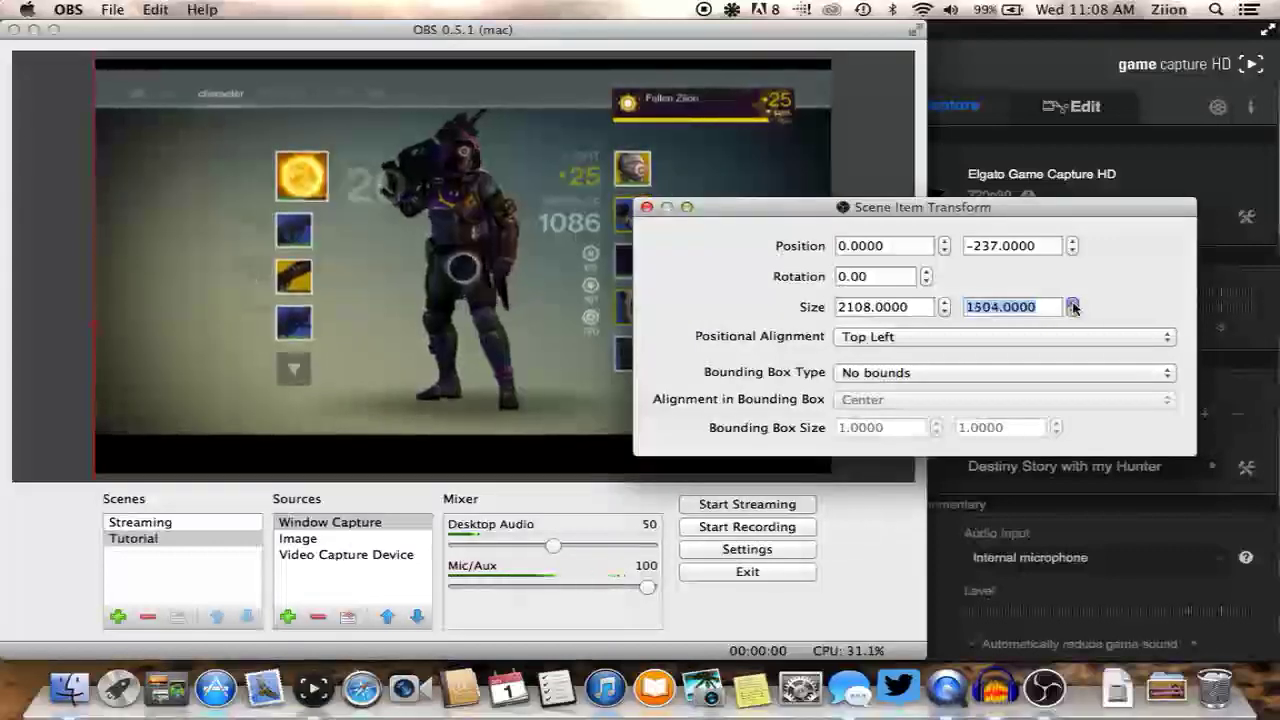
click(1073, 305)
click(1073, 305)
click(1073, 305)
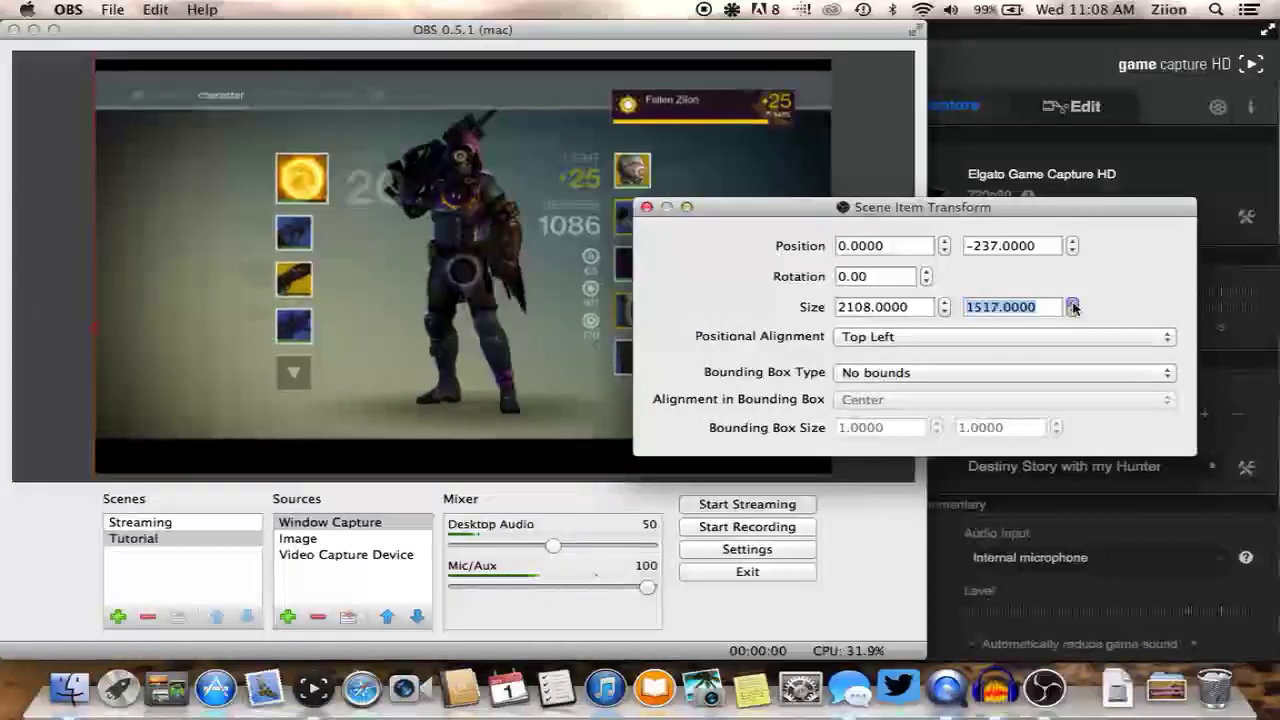
click(1073, 303)
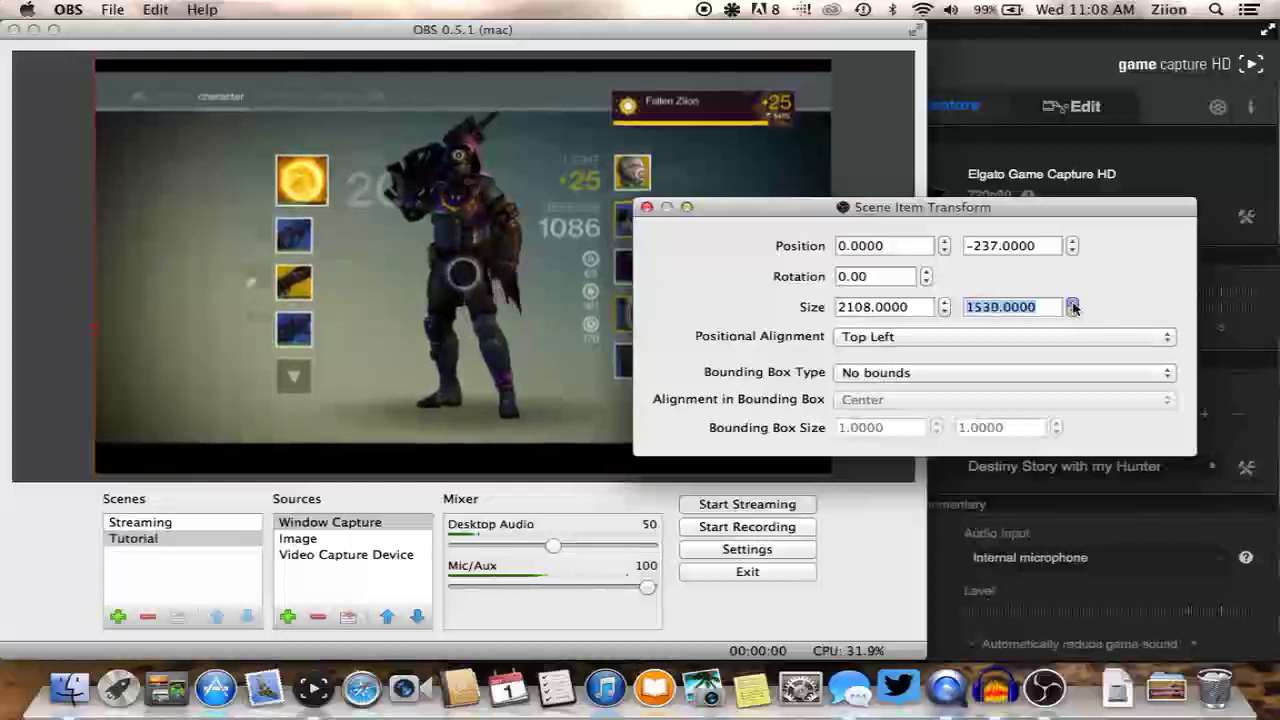
click(1073, 303)
click(1073, 303)
click(1073, 303)
click(1073, 303)
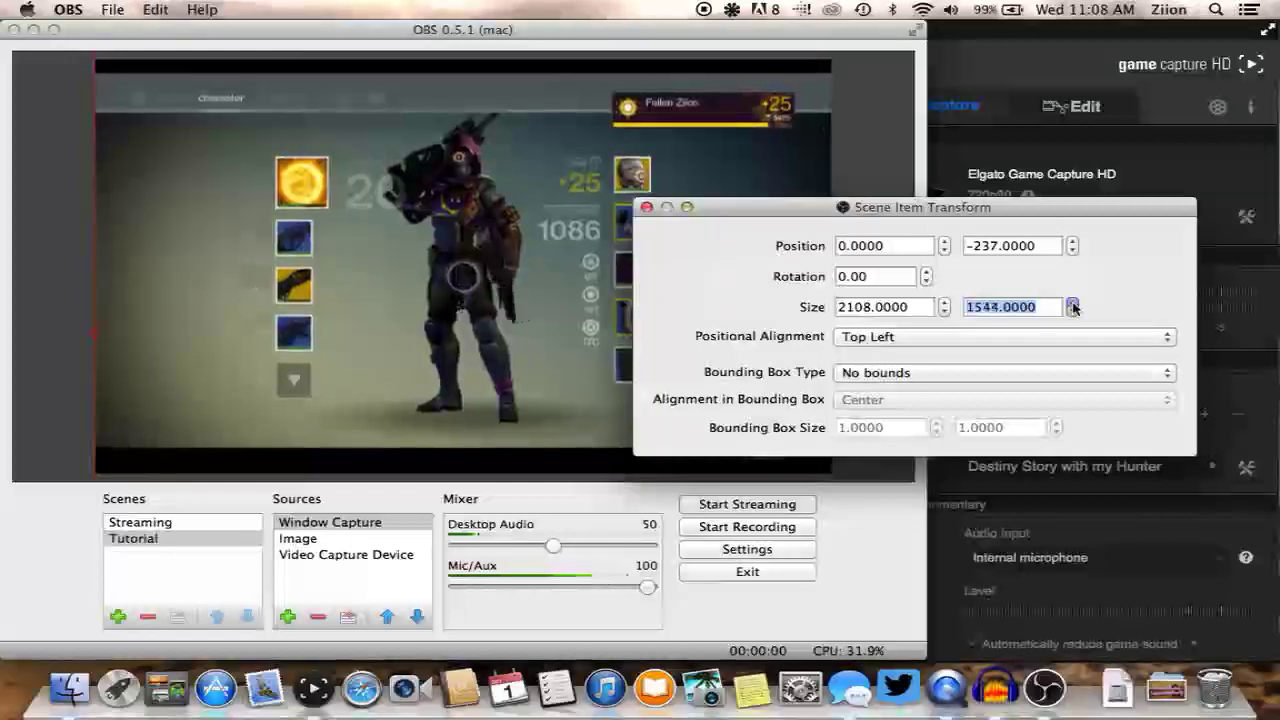
click(1073, 303)
click(1073, 303)
click(1073, 303)
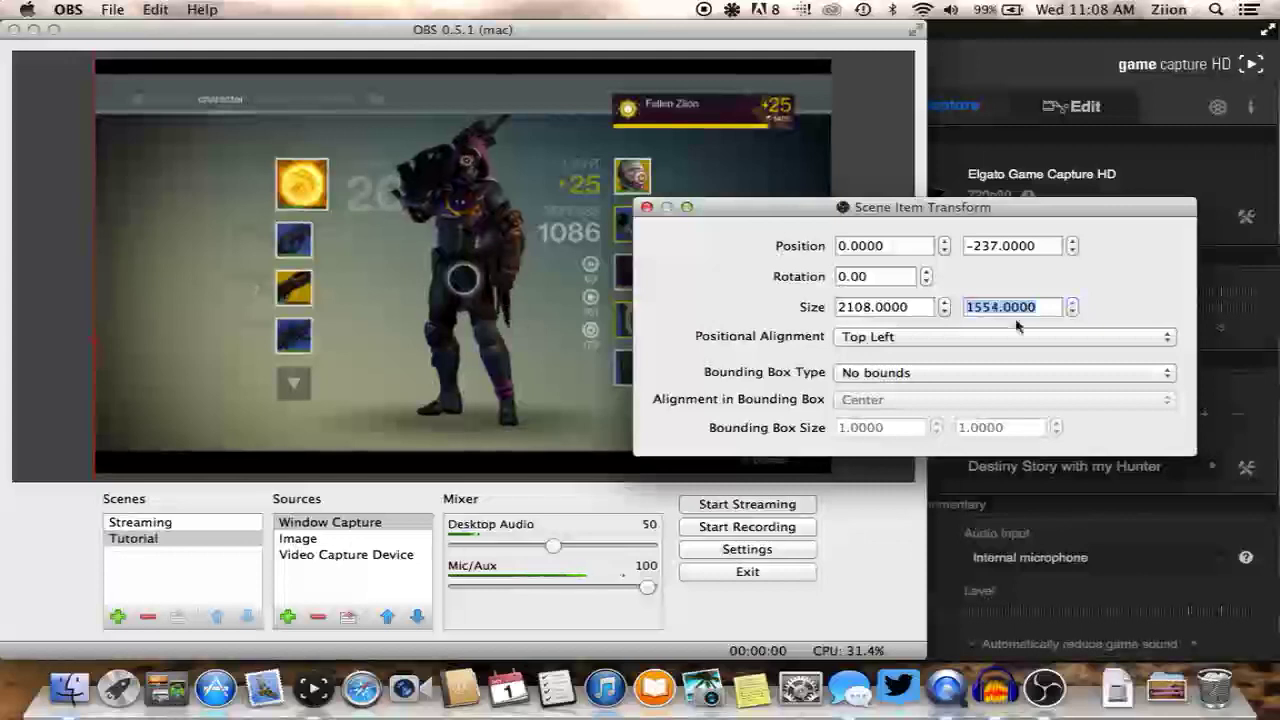
Move the capture up in the preview, raise its height to 1576, and nudge it to Y -269
drag(490, 217, 490, 200)
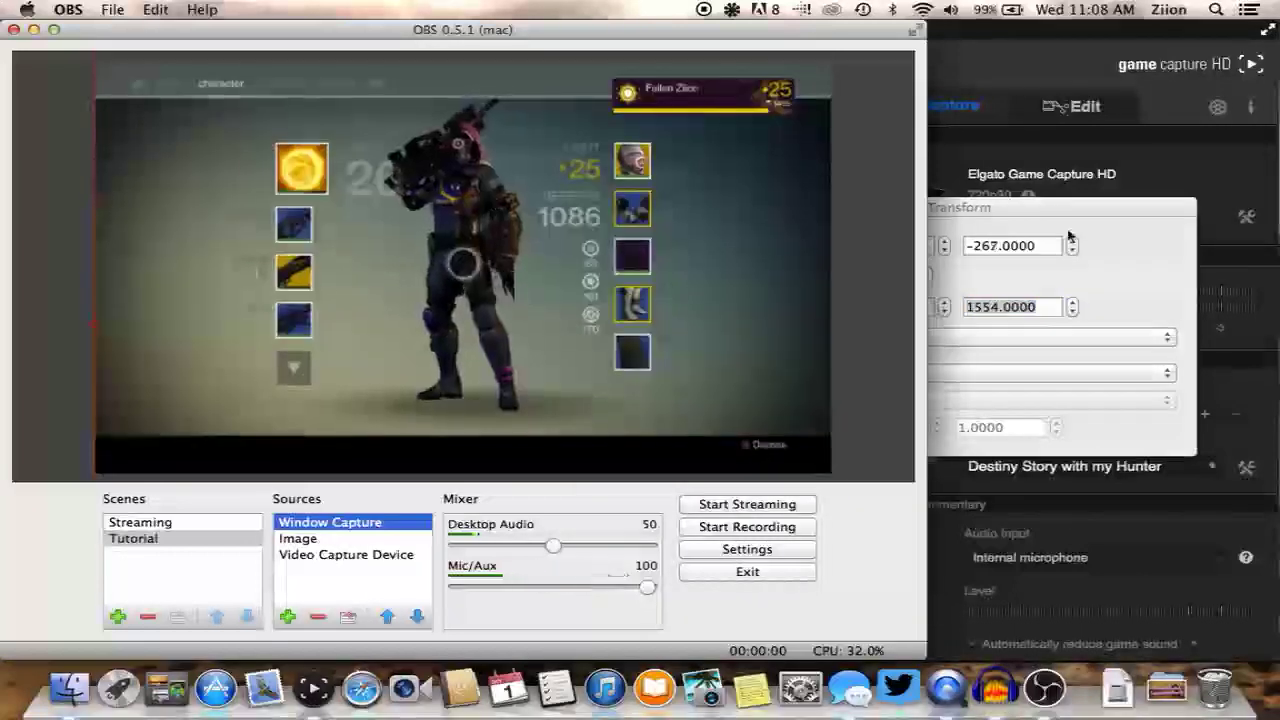
click(1116, 292)
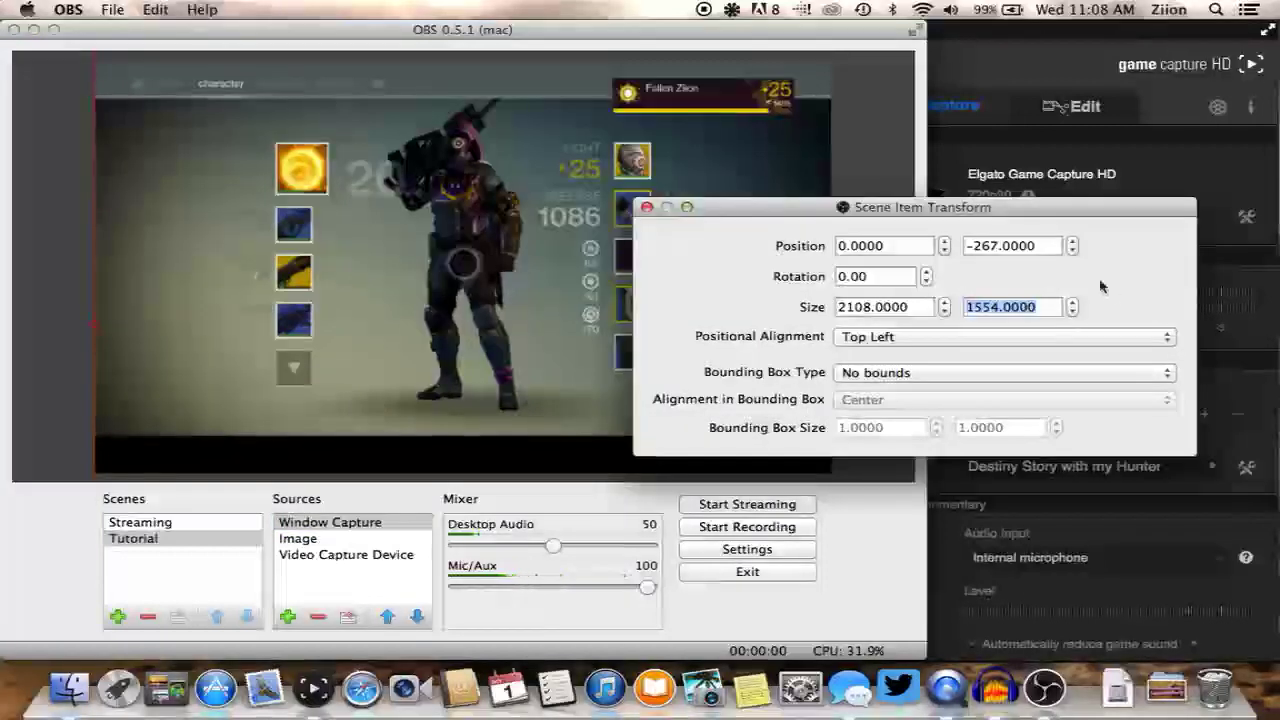
click(1073, 303)
click(1073, 303)
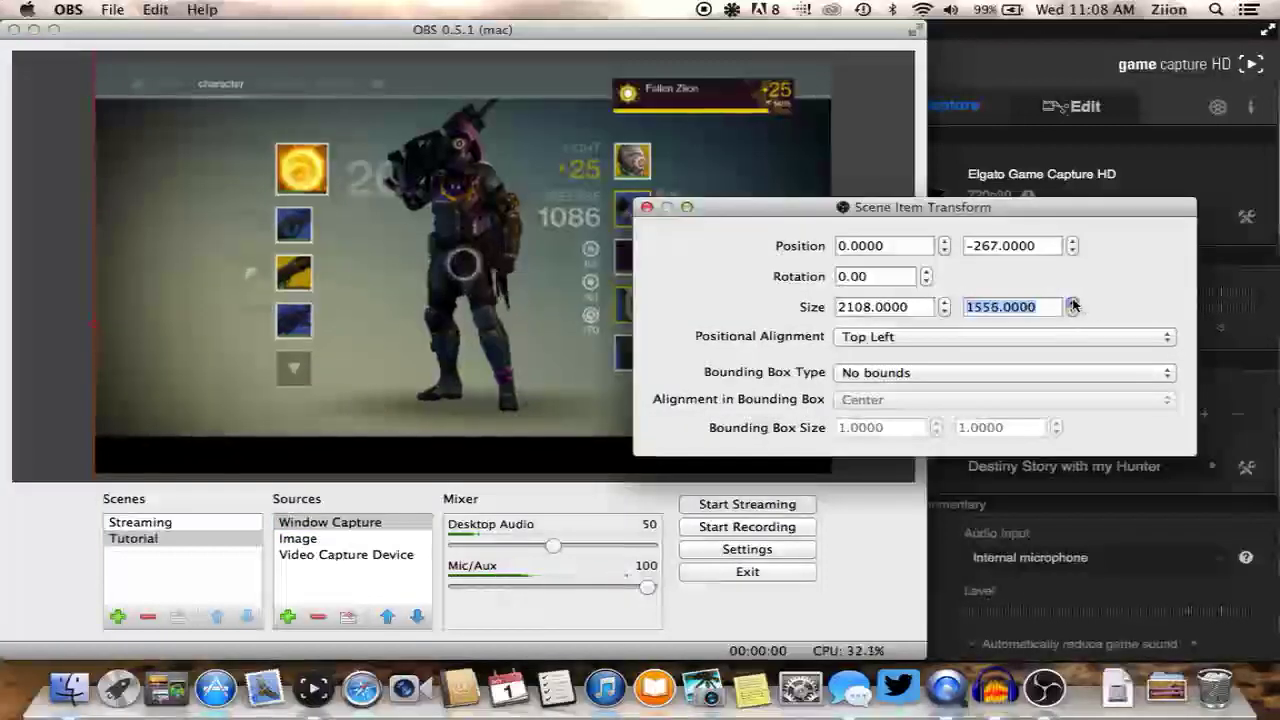
click(1073, 303)
click(1073, 303)
click(1073, 303)
click(1073, 303)
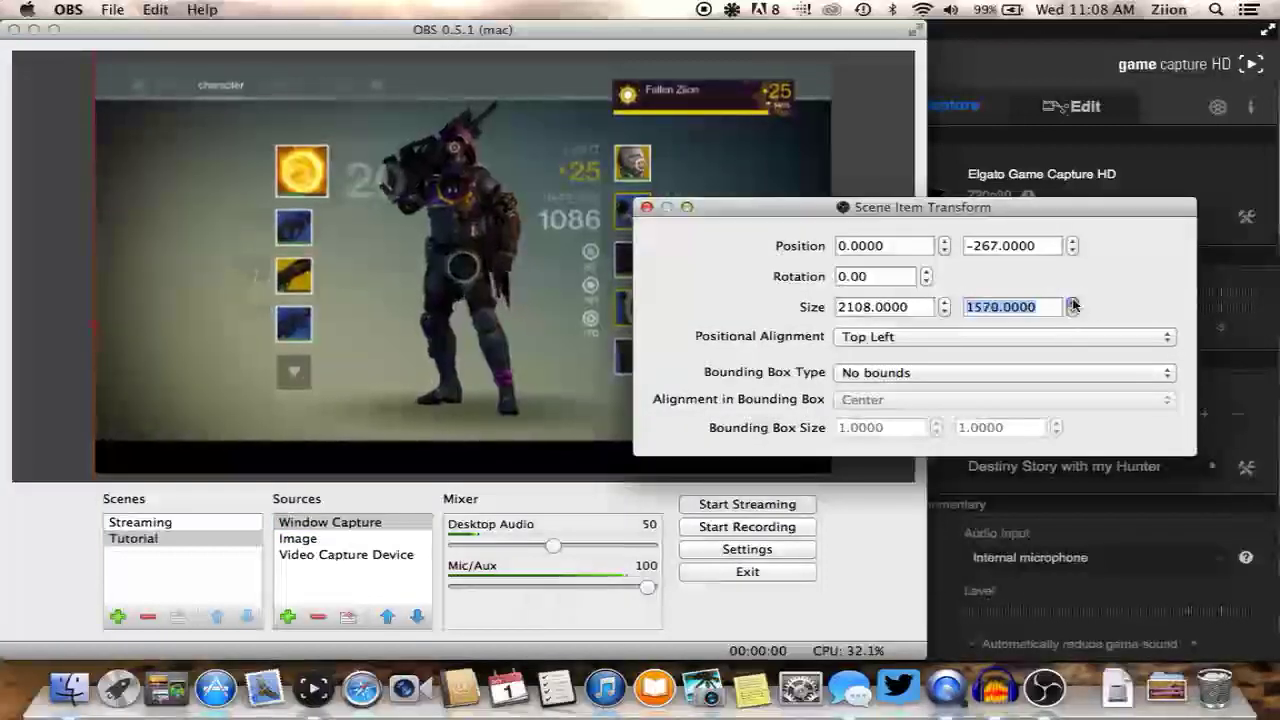
click(1073, 303)
click(1073, 303)
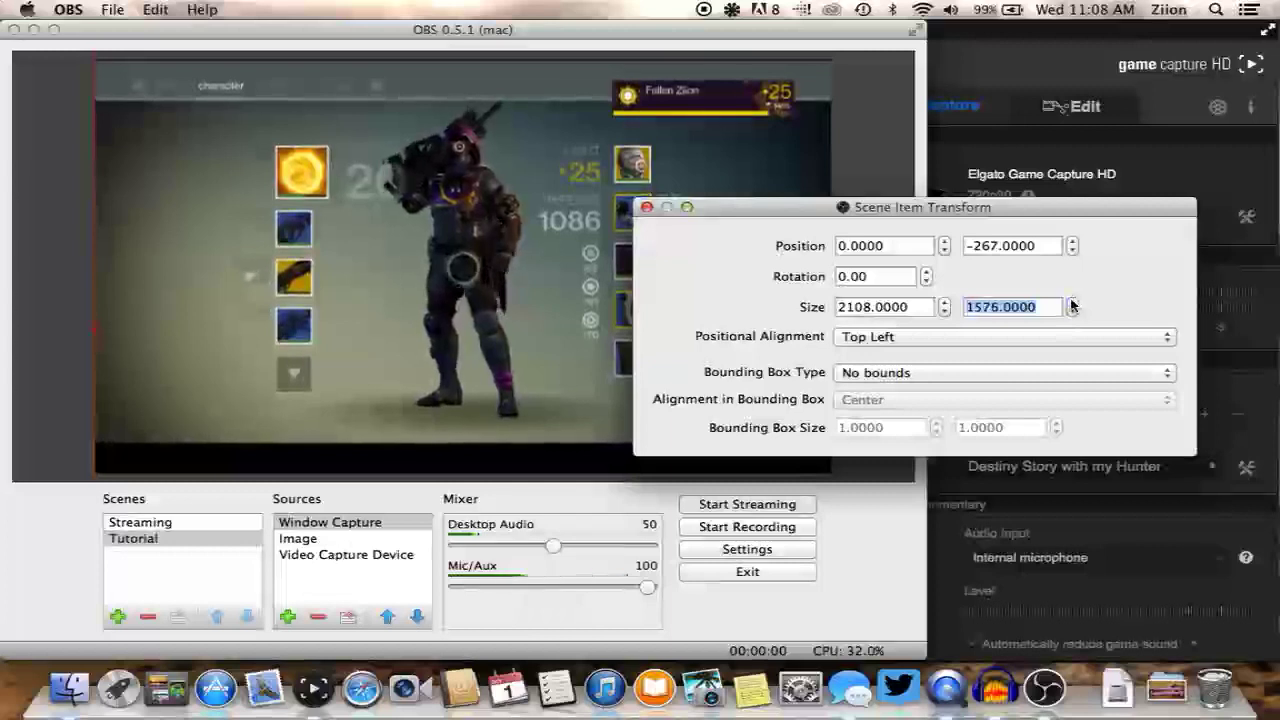
click(513, 262)
key(Up)
key(Up)
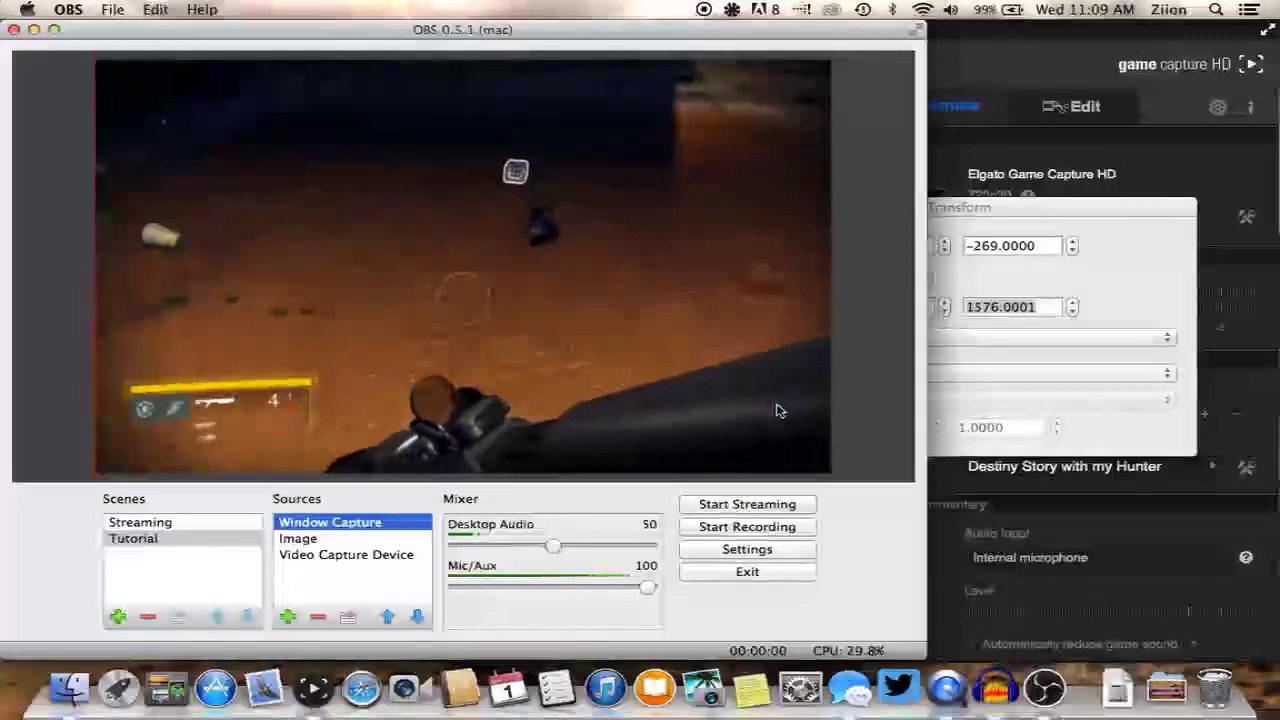
Trim the Window Capture height from 1576.0001 to 1575.0001, keeping width 2108
click(1066, 316)
click(1071, 312)
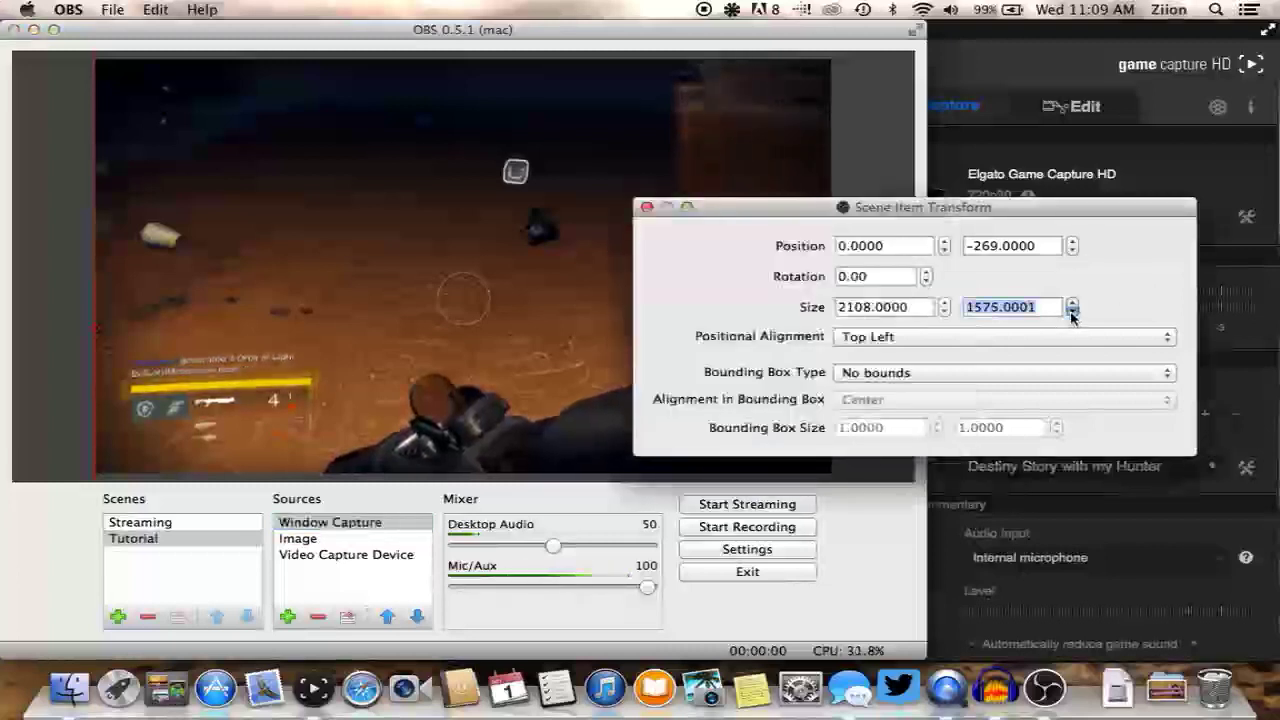
click(1071, 312)
click(1071, 312)
click(1071, 312)
click(1071, 312)
click(1071, 312)
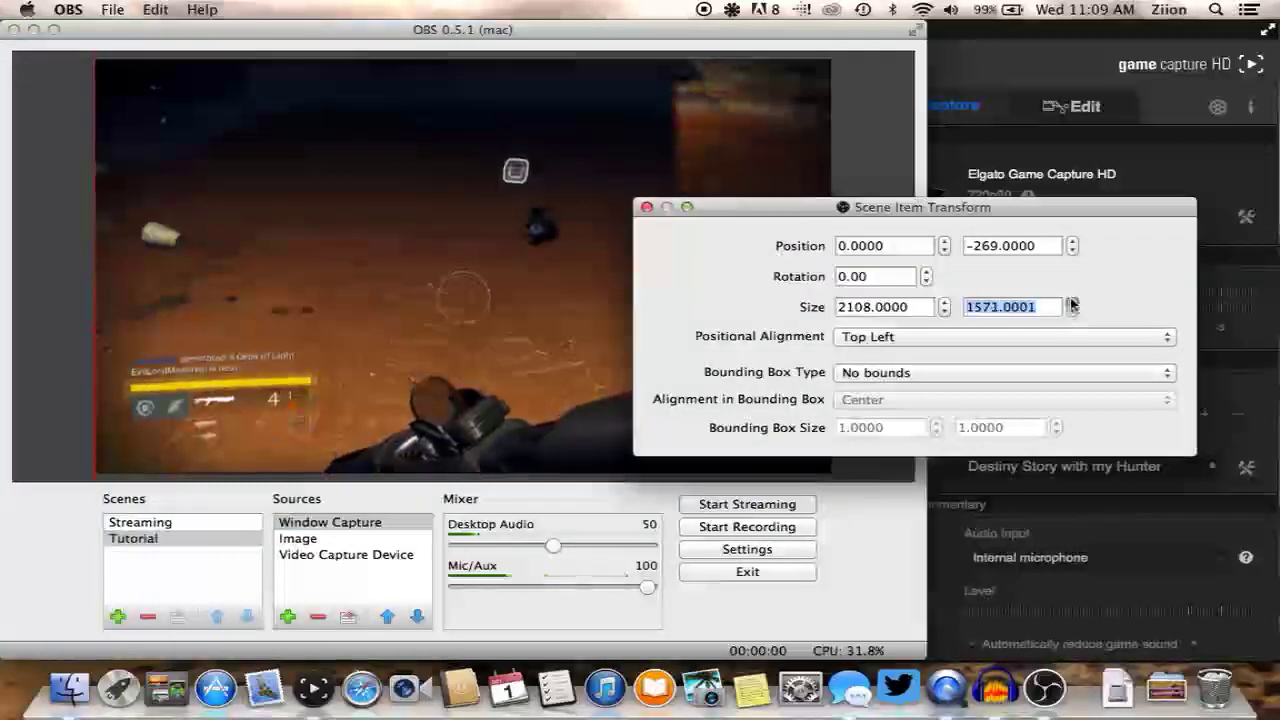
click(1072, 302)
click(1072, 302)
click(1072, 302)
click(1072, 302)
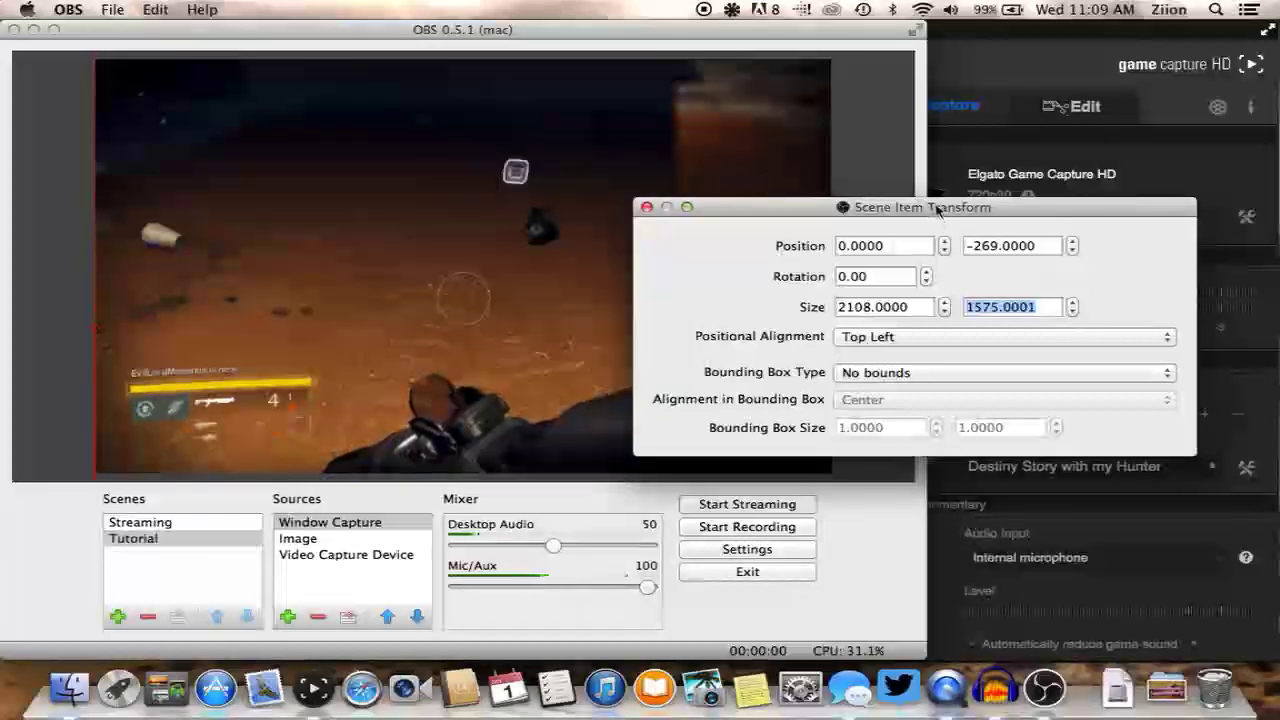
Close the transform window and move Window Capture down twice, beneath the overlay and webcam
click(646, 207)
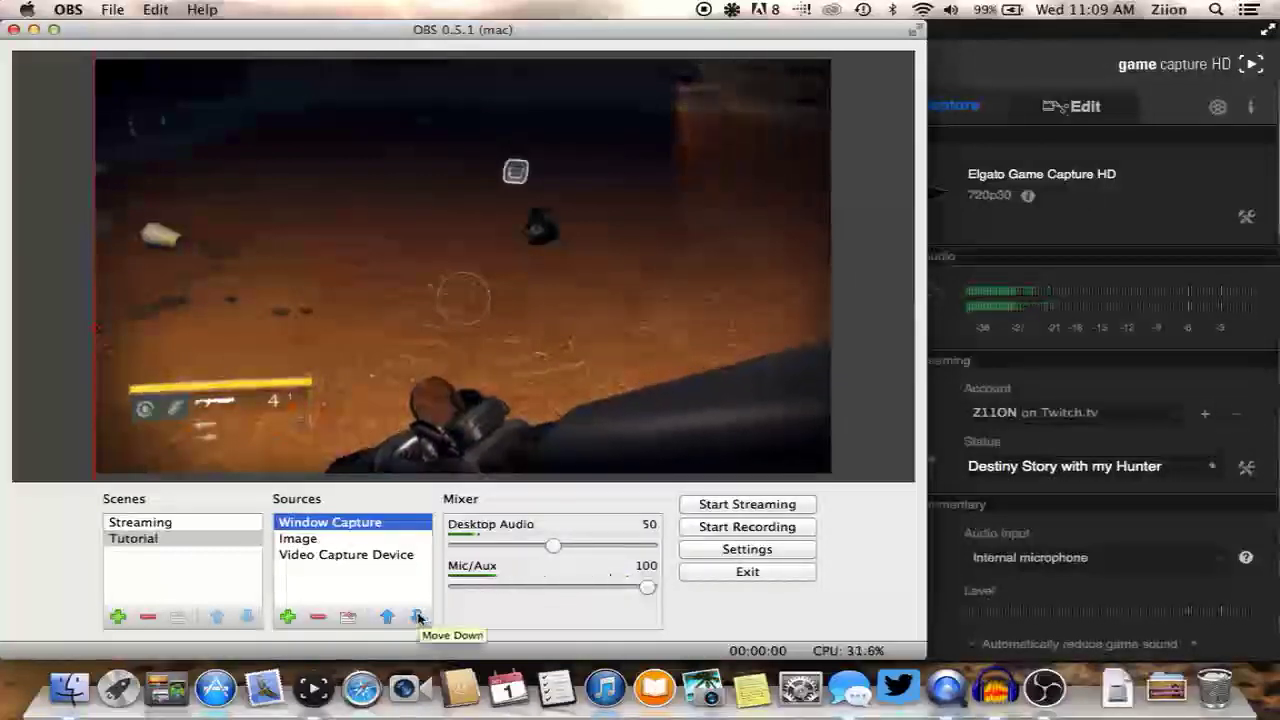
click(418, 617)
click(418, 617)
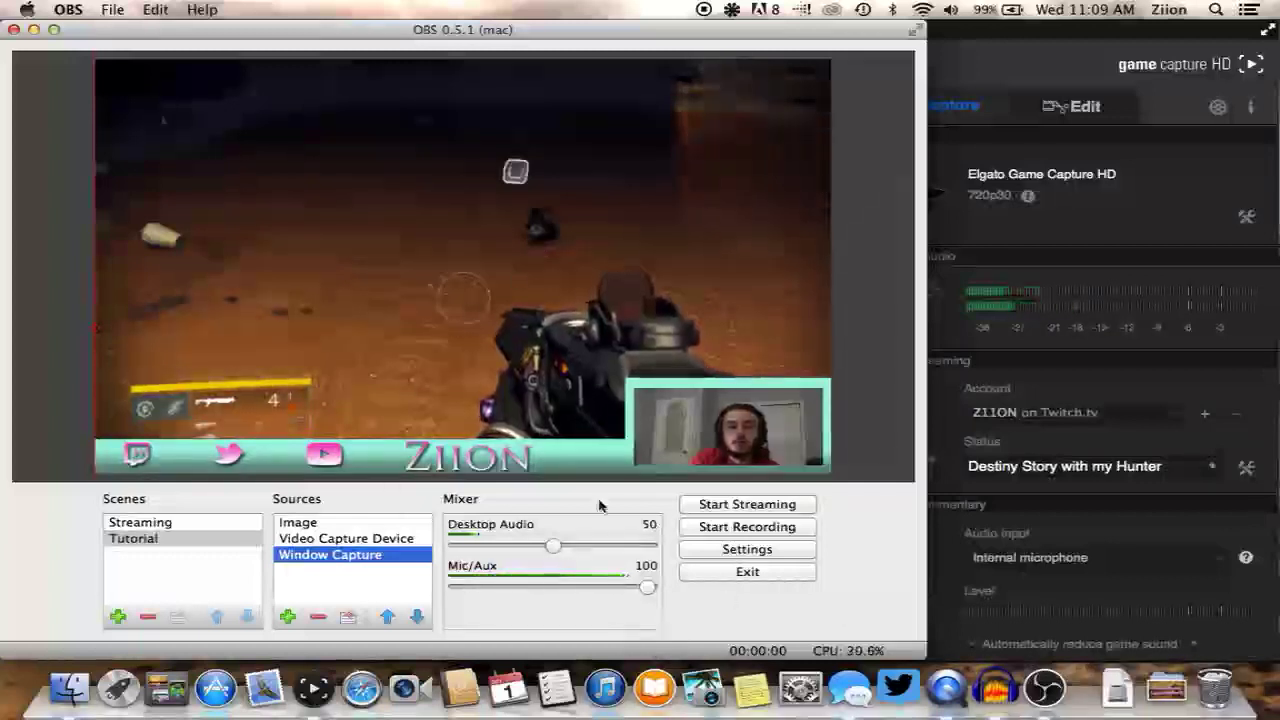
click(155, 9)
Open the Window Capture's Transform settings and move the window clear of the preview
mouse_move(350, 77)
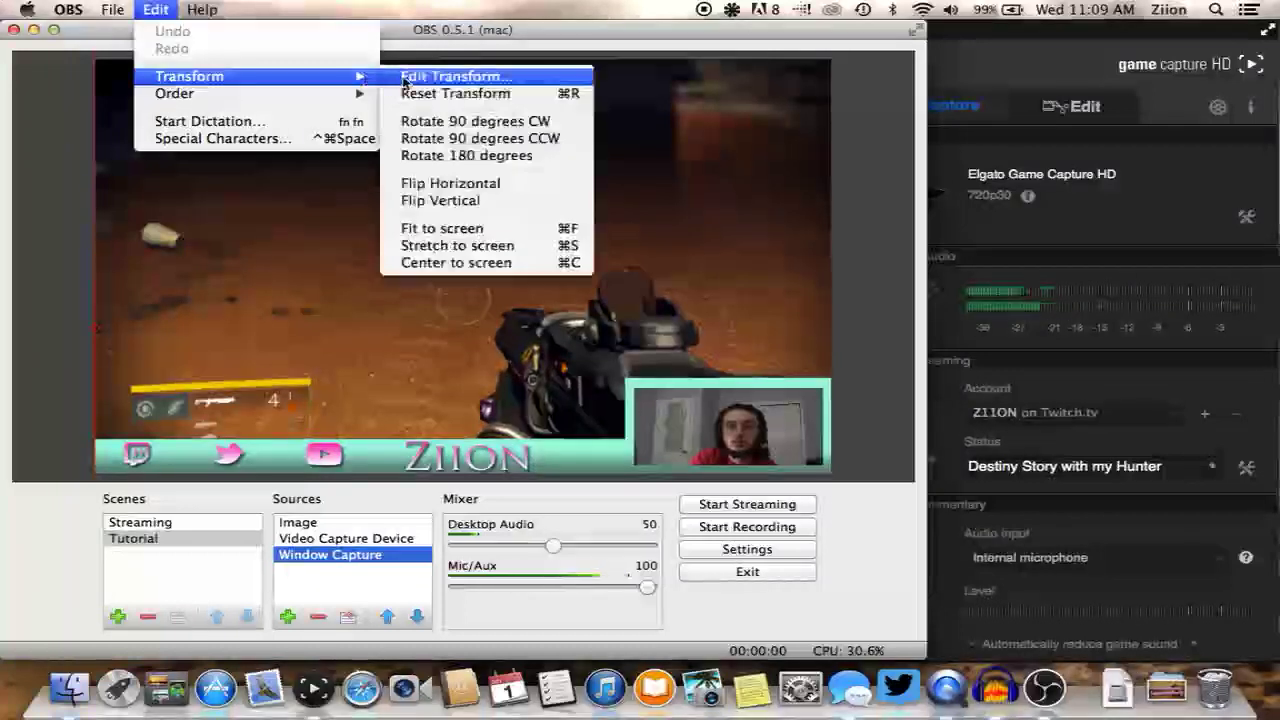
click(405, 78)
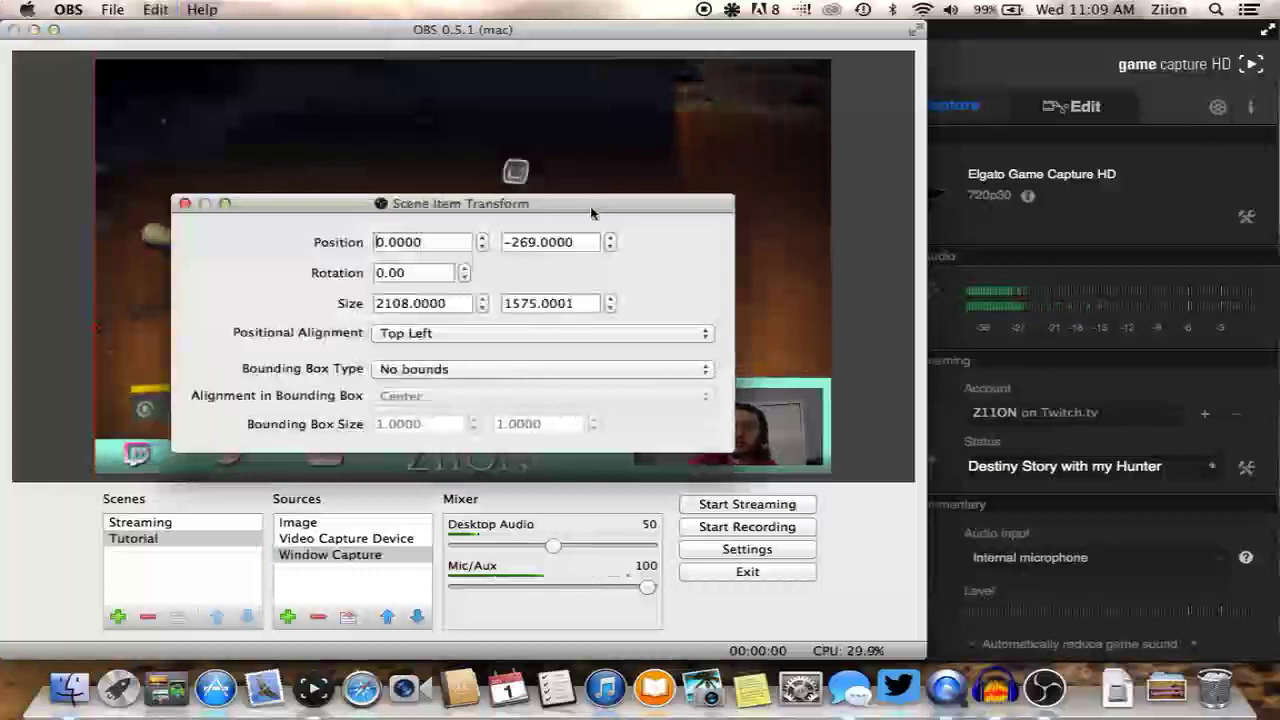
drag(590, 206, 1149, 155)
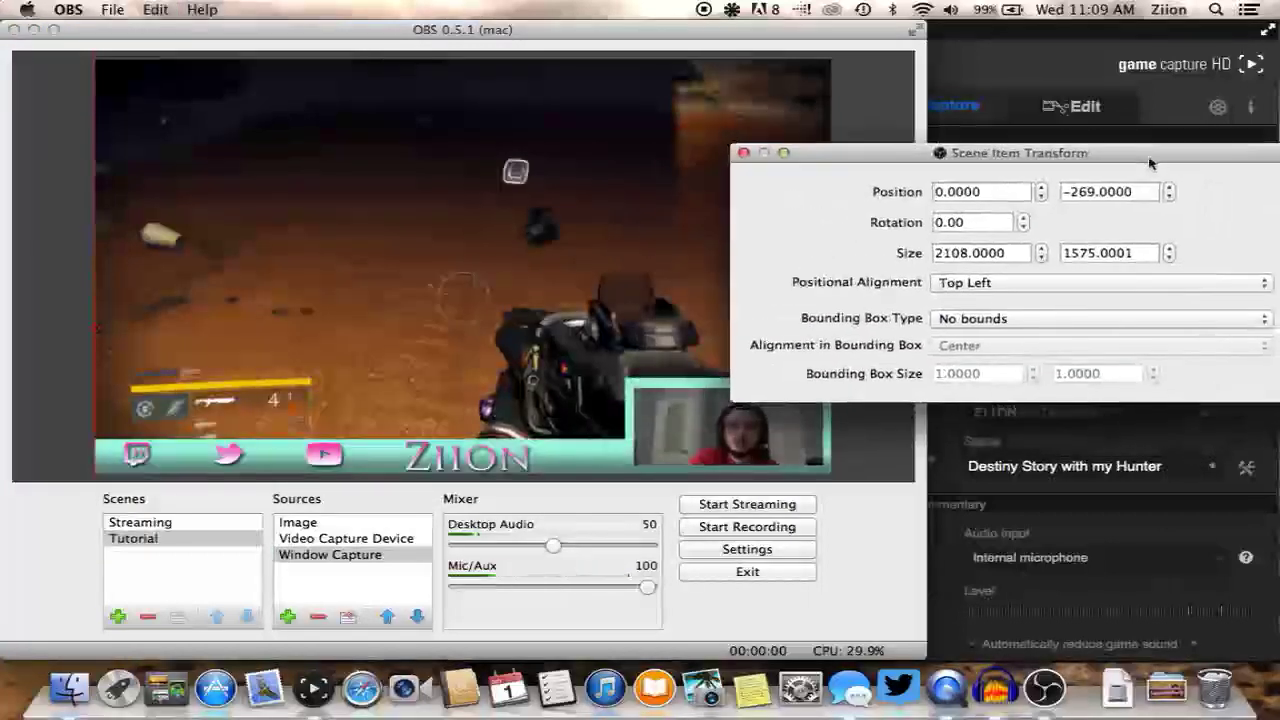
Settle the capture's Size height at 1475.0001 so gameplay fills the canvas, then close Transform
click(1169, 258)
click(1169, 258)
click(1169, 258)
click(1169, 258)
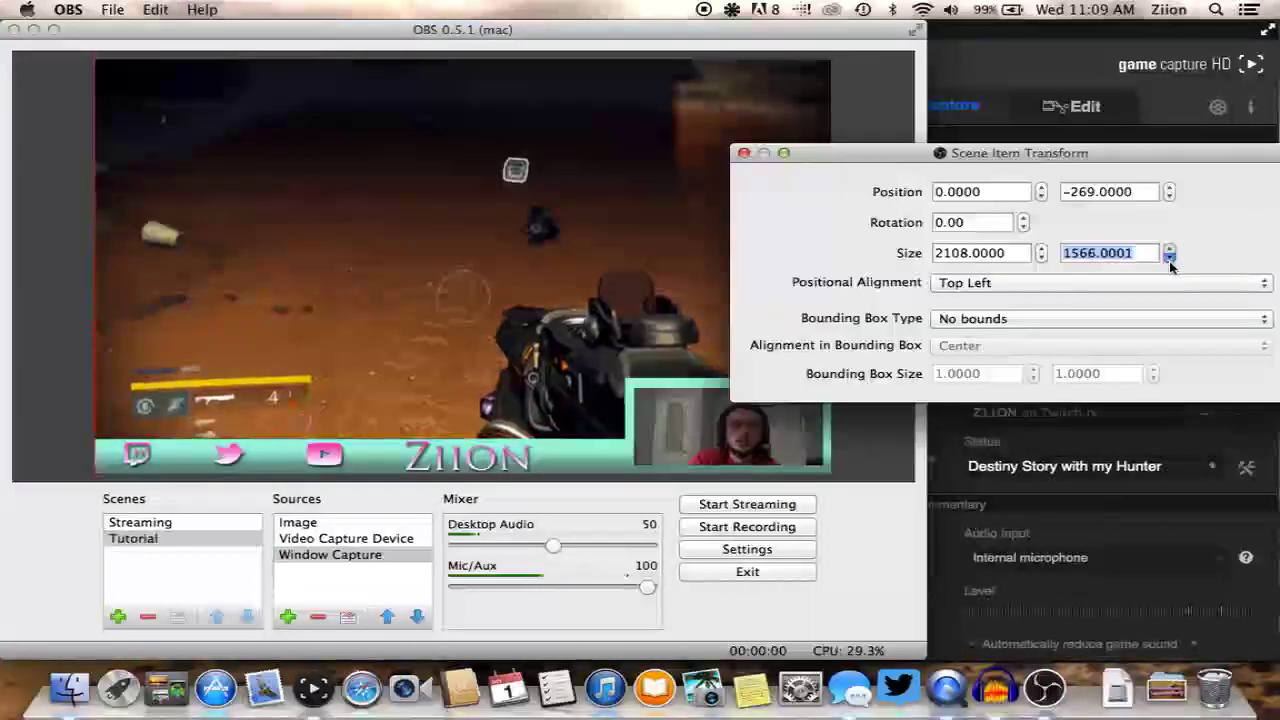
click(1170, 260)
click(1170, 260)
click(1170, 260)
click(1170, 260)
click(1170, 260)
click(1170, 260)
click(1170, 260)
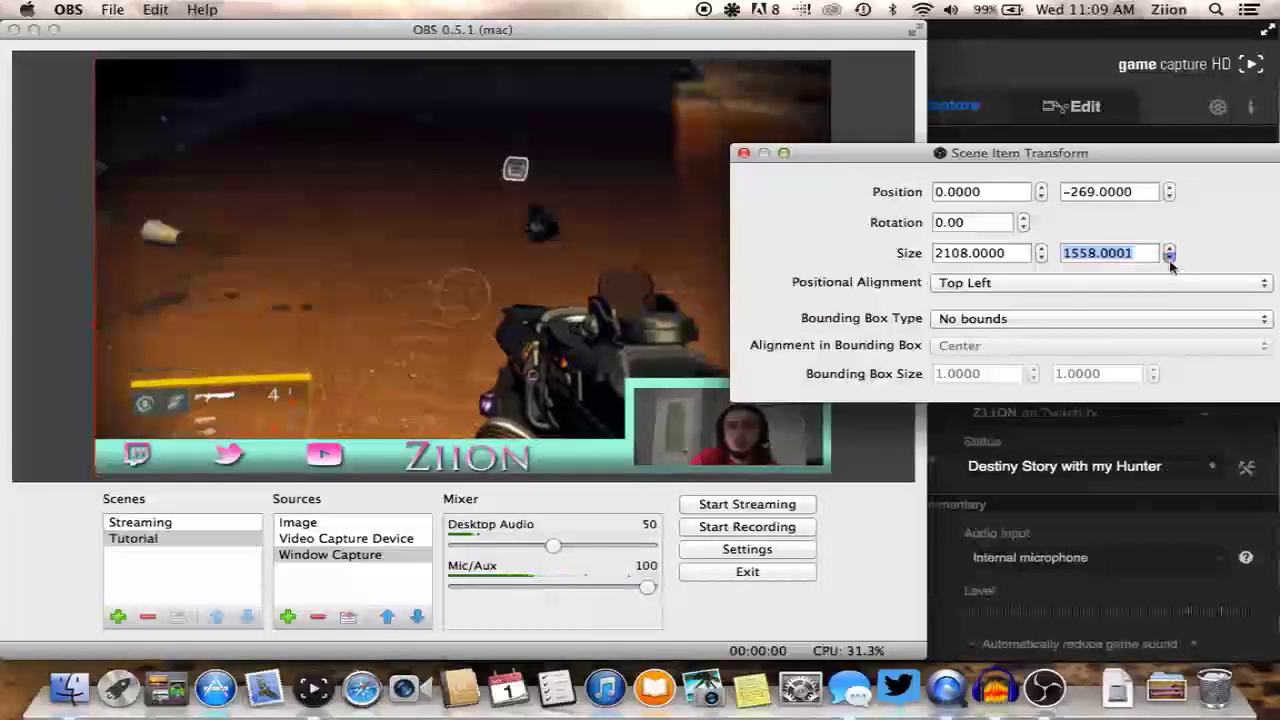
click(1169, 258)
click(1169, 258)
click(1169, 258)
click(1169, 258)
click(1169, 258)
click(1169, 258)
click(1169, 258)
click(1169, 258)
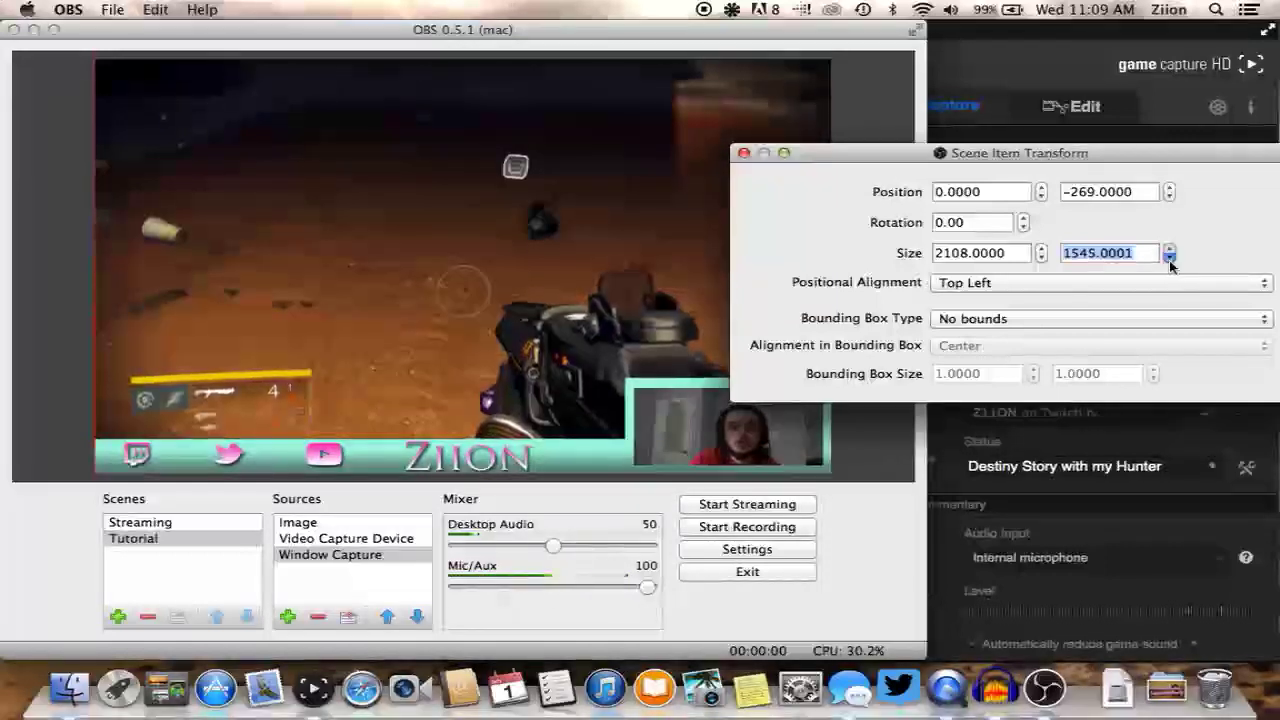
click(1169, 258)
click(1169, 258)
click(1169, 258)
click(1169, 258)
click(1169, 258)
click(1169, 258)
click(1169, 258)
click(1169, 258)
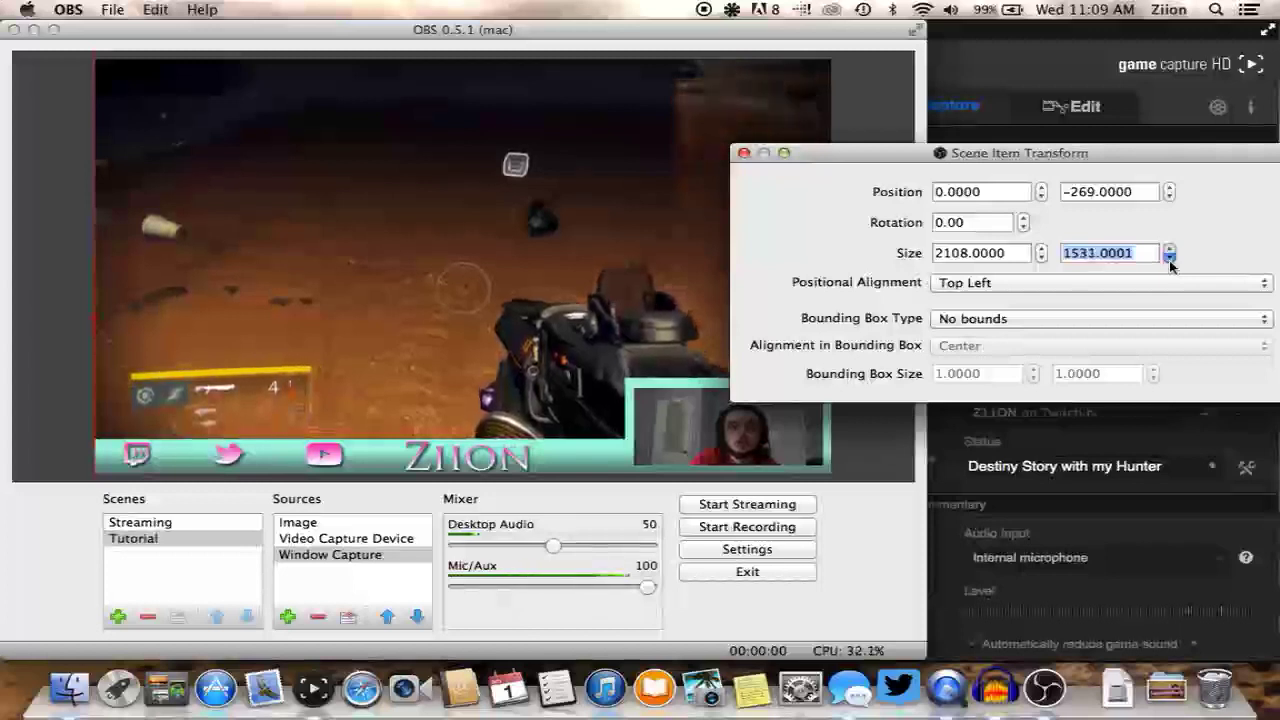
click(1169, 258)
click(1169, 258)
click(1169, 258)
click(1169, 258)
click(1169, 258)
click(1169, 258)
click(1169, 258)
click(1169, 258)
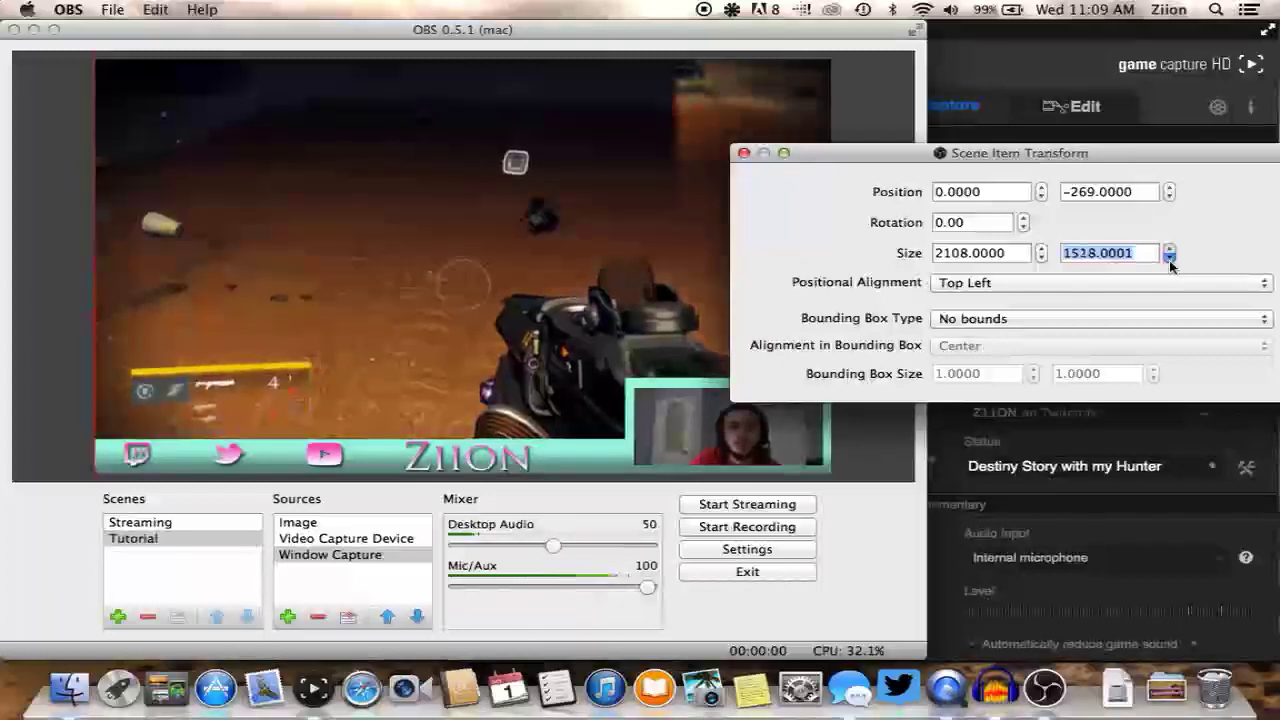
click(1169, 258)
click(1169, 258)
click(1169, 258)
click(1169, 258)
click(1169, 258)
click(1169, 258)
click(1169, 258)
click(1169, 258)
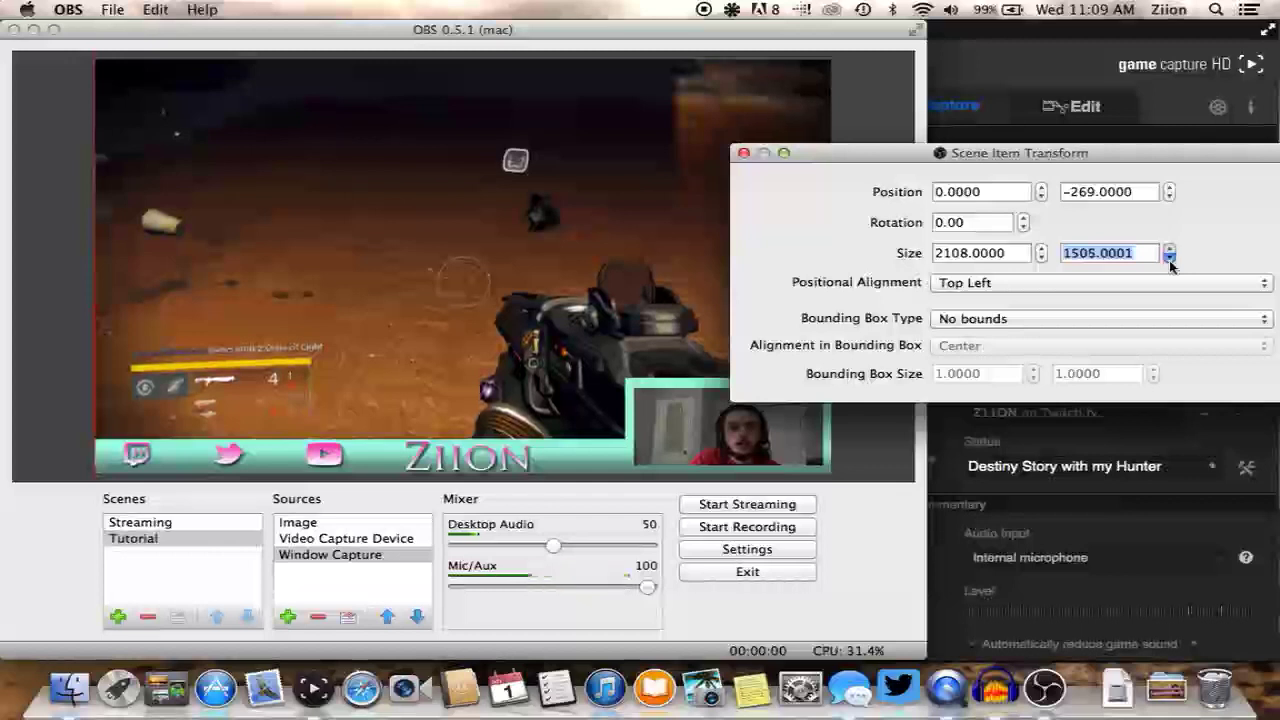
click(1169, 258)
click(1169, 258)
click(1169, 258)
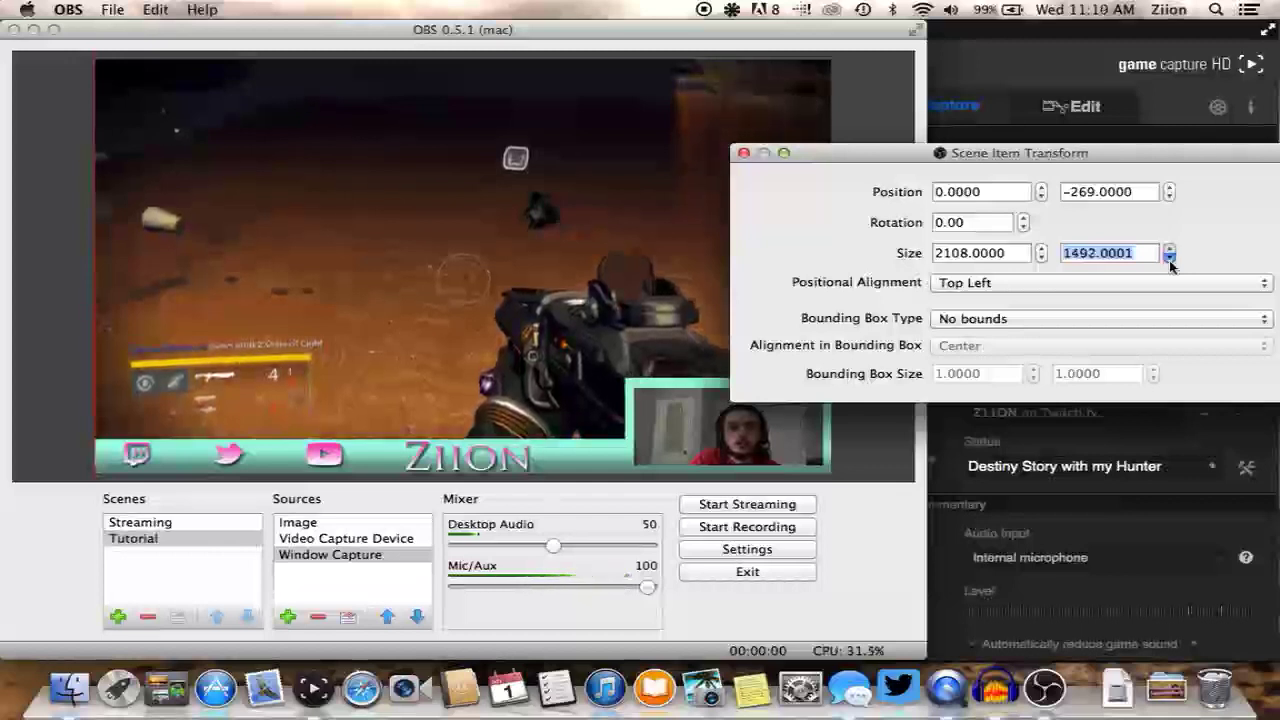
click(1169, 258)
click(1169, 258)
click(1169, 258)
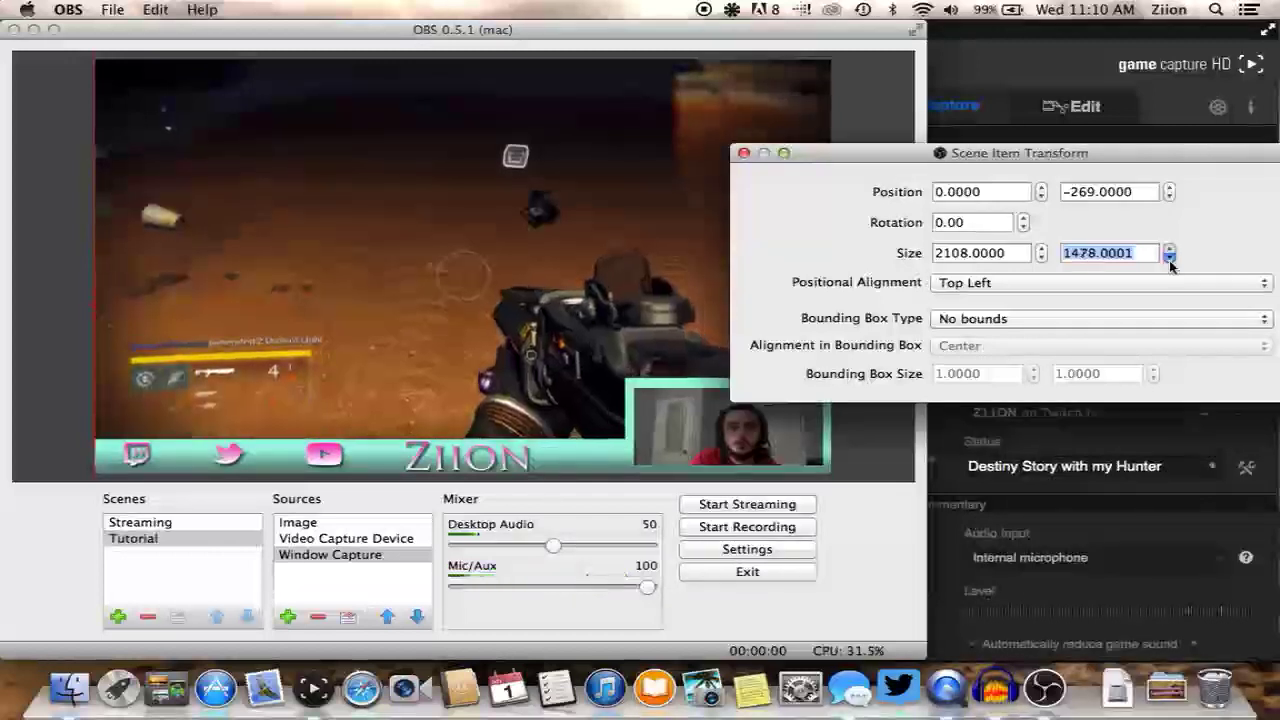
click(1169, 258)
click(1169, 258)
click(1169, 258)
click(1169, 258)
click(1169, 258)
click(1169, 258)
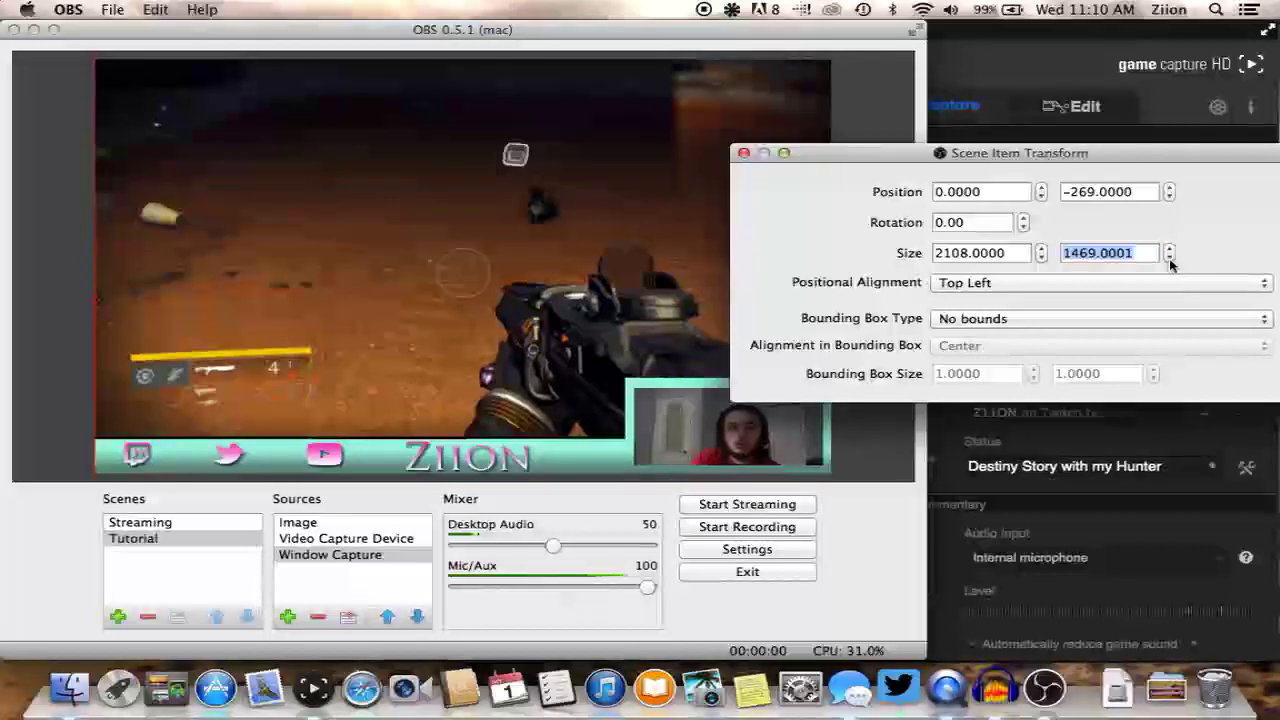
click(1170, 248)
click(1170, 249)
click(1170, 249)
click(1170, 249)
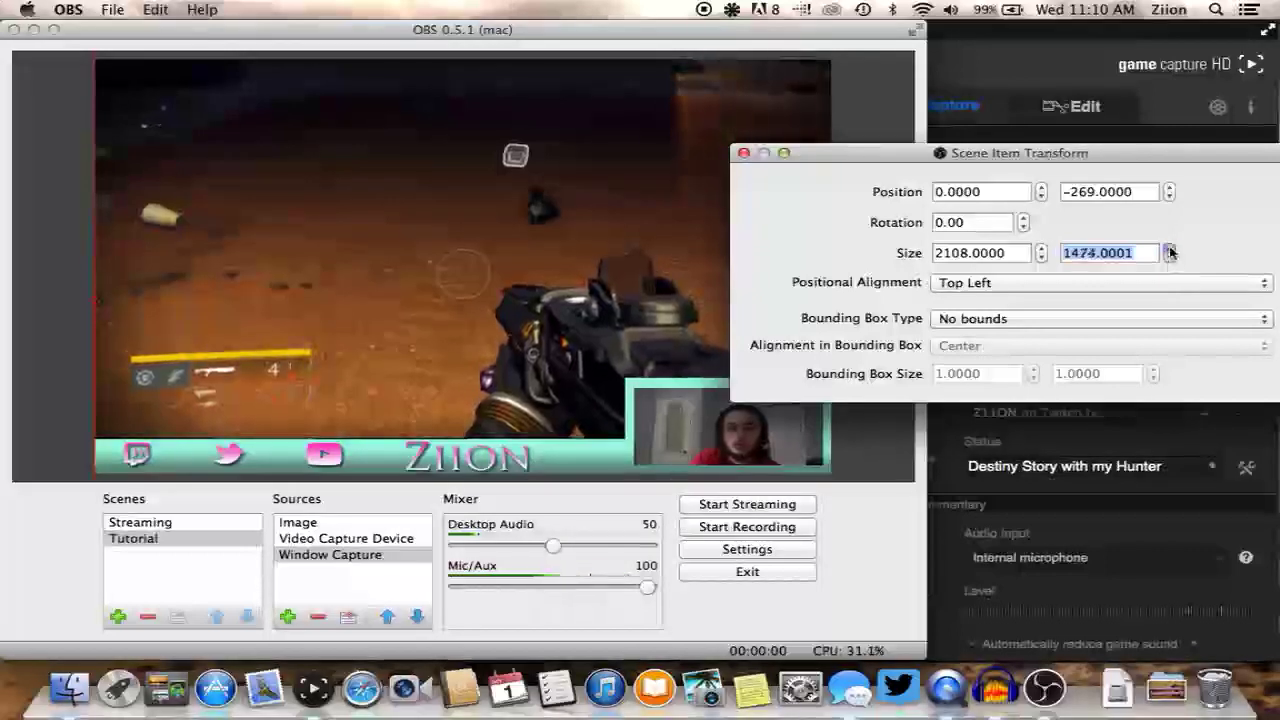
click(743, 153)
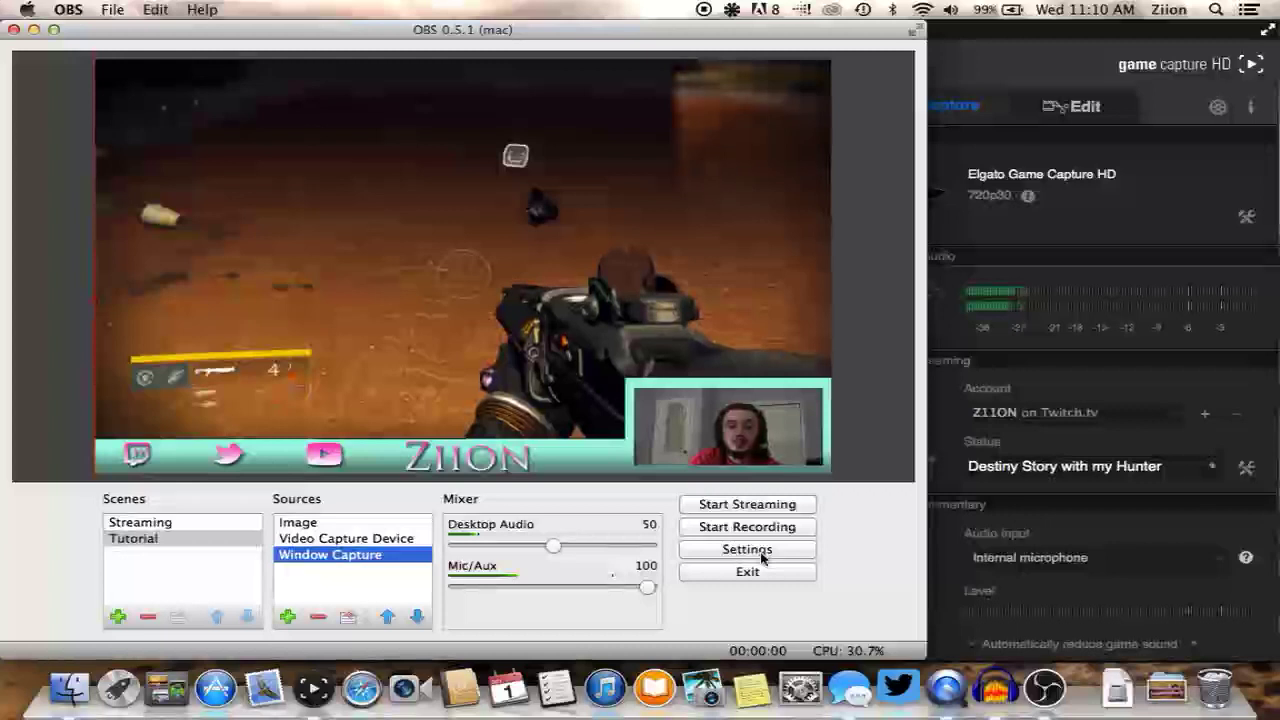
Open OBS Settings, showing the General page with Language set to English
click(762, 559)
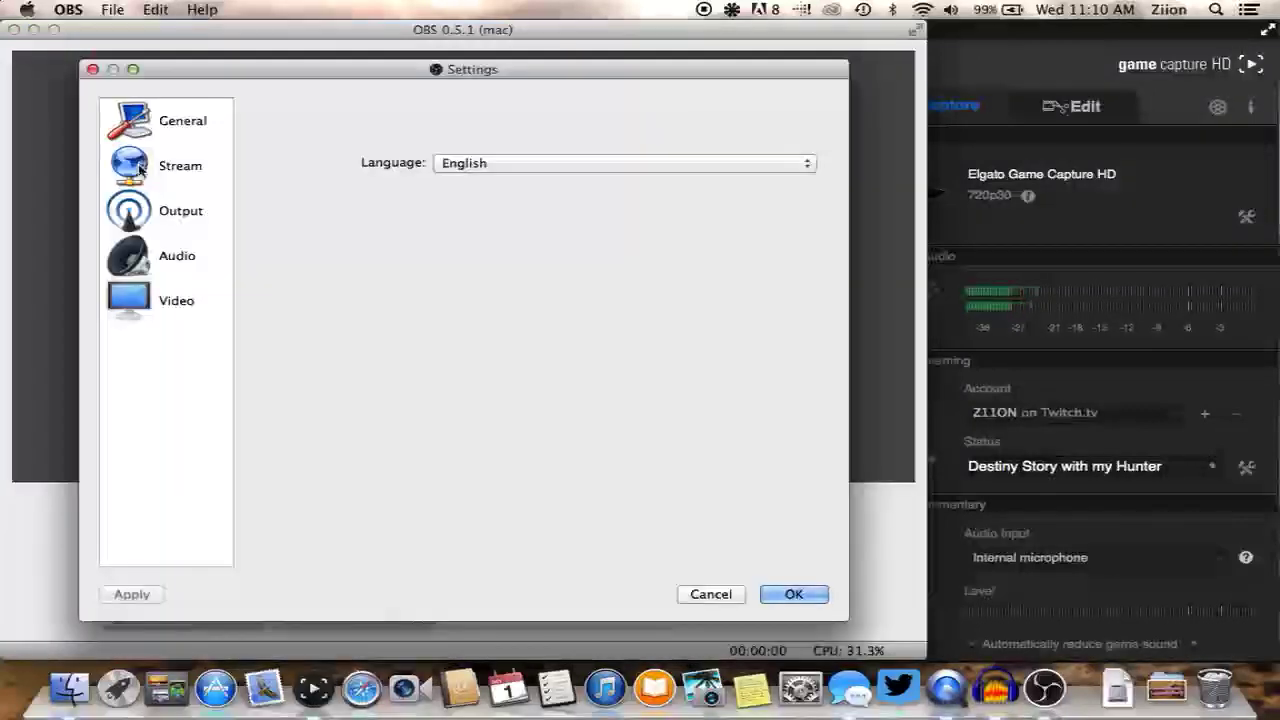
Review General, Stream and Output pages: video bitrate 2500, audio 128, x264 preset veryfast
click(168, 124)
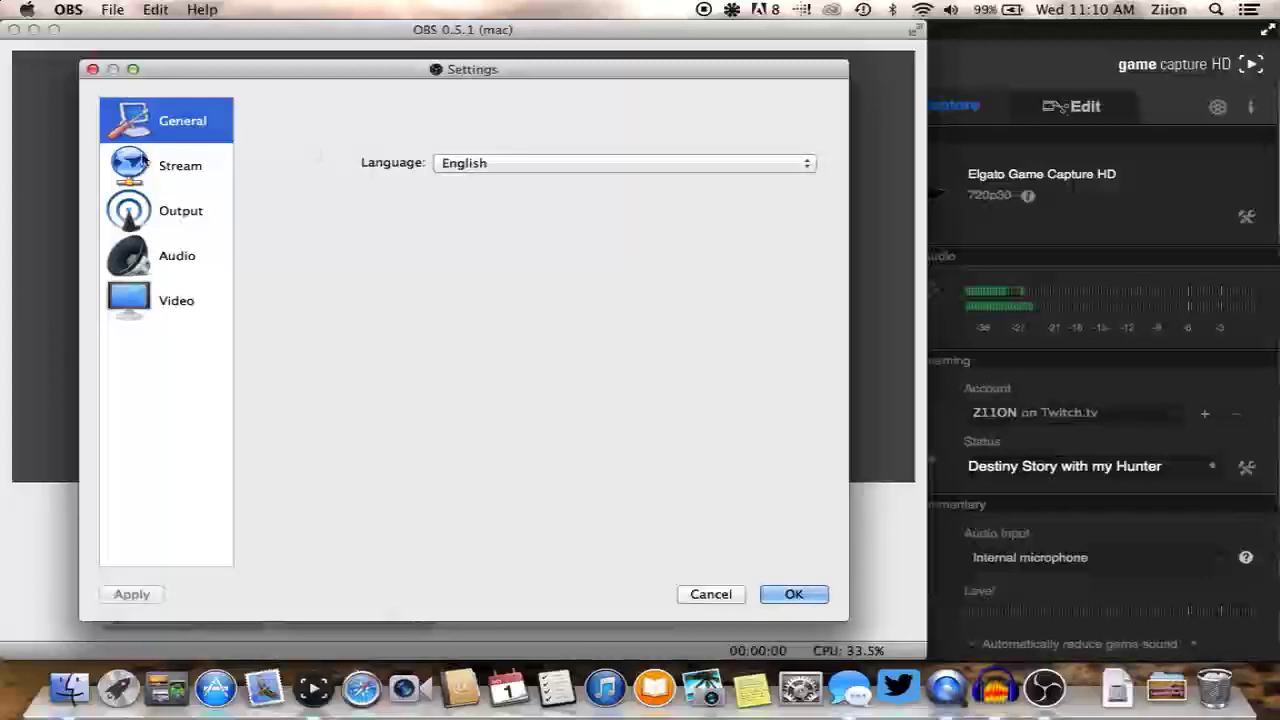
click(145, 162)
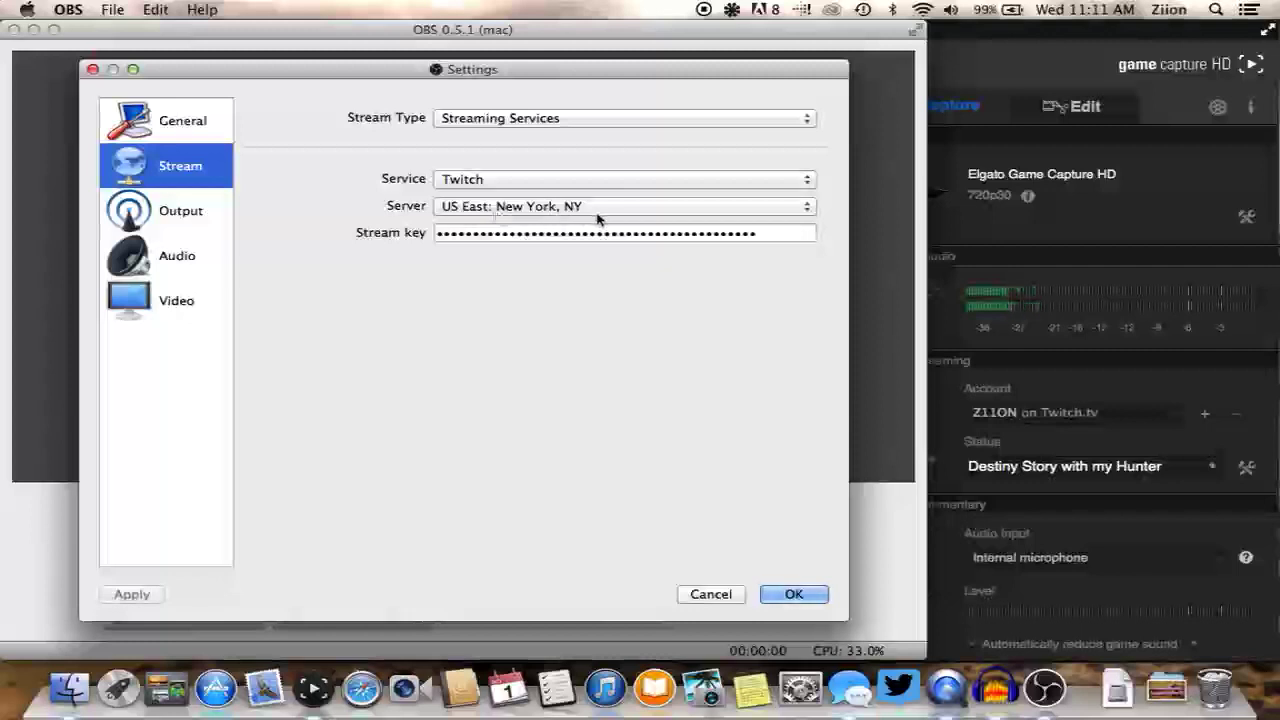
click(157, 211)
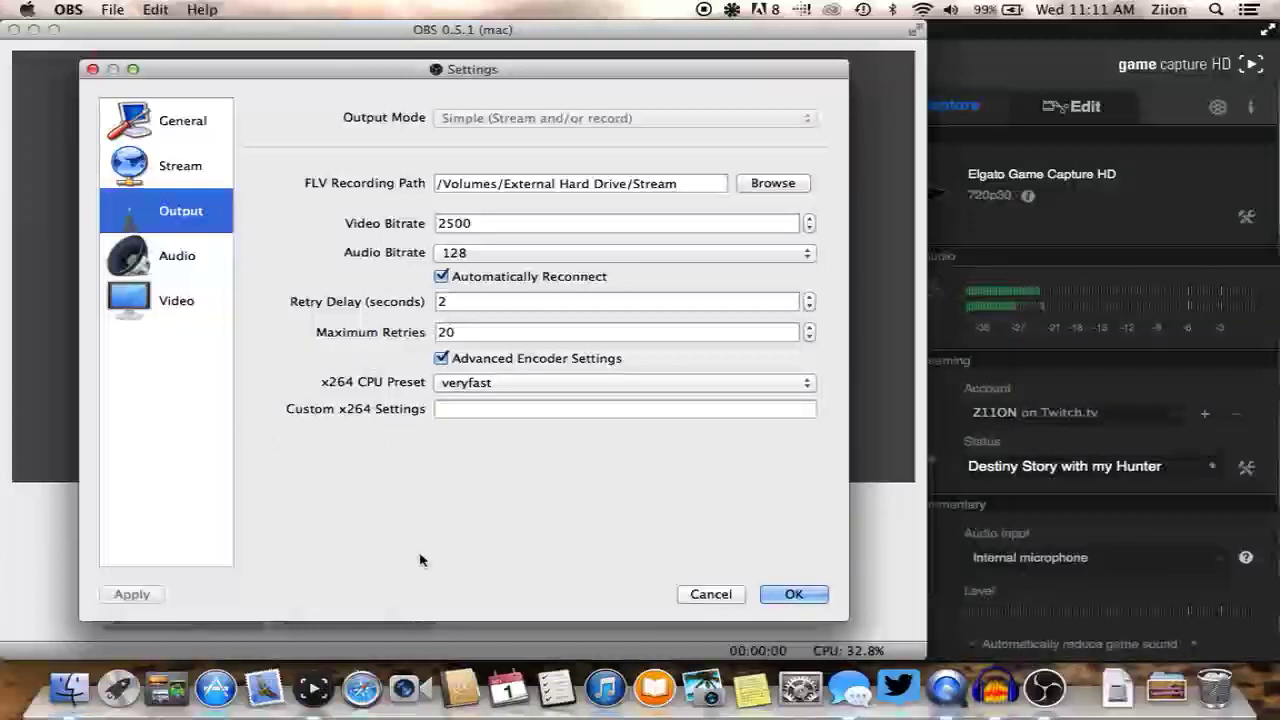
View Audio settings: 44.1khz stereo, Soundflower (2ch) desktop audio, ASTRO Wireless Transmitter mic
click(195, 258)
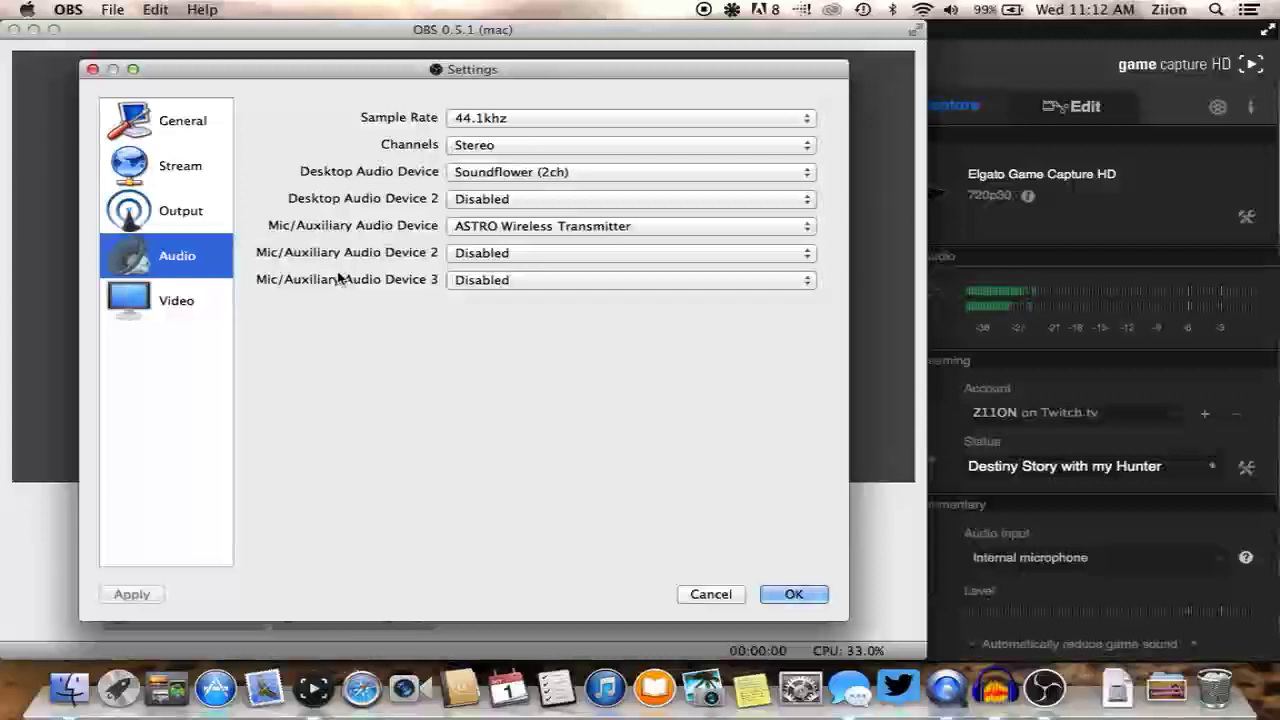
Glance at the Soundflowerbed menu, then view Video settings: 1280x800 base, 1280x720 scaled, 30 FPS
click(733, 11)
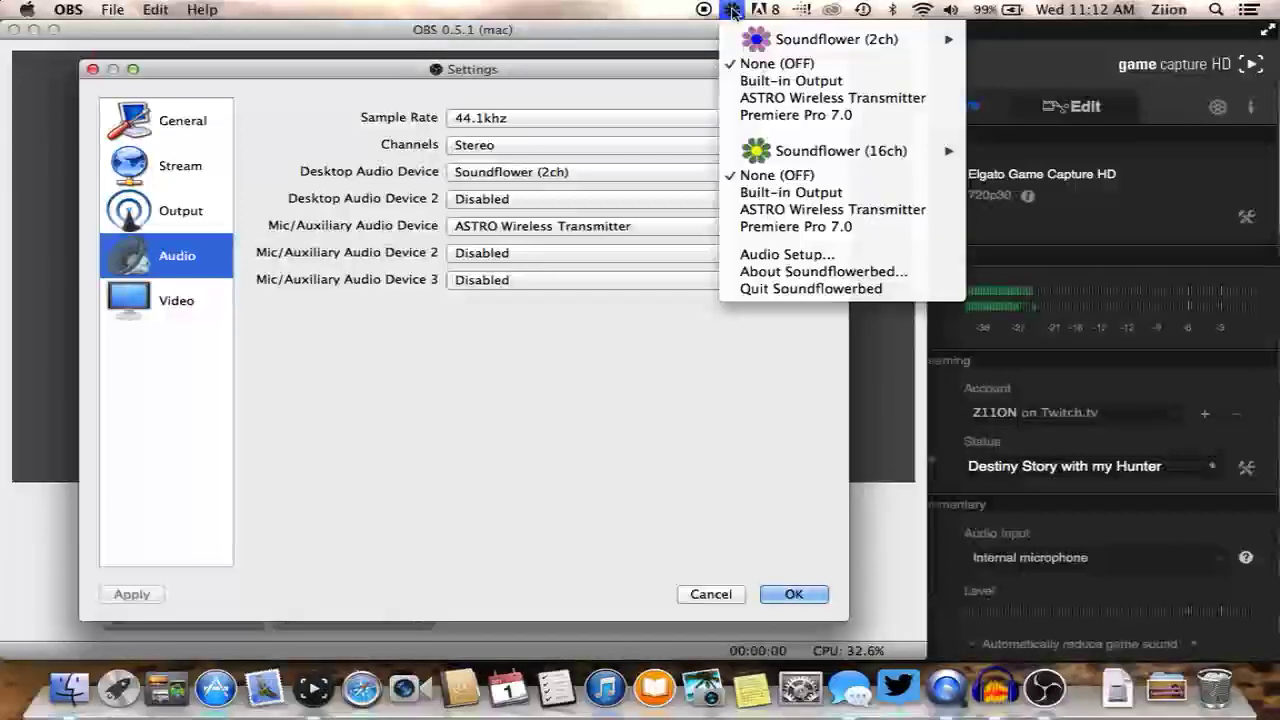
click(733, 11)
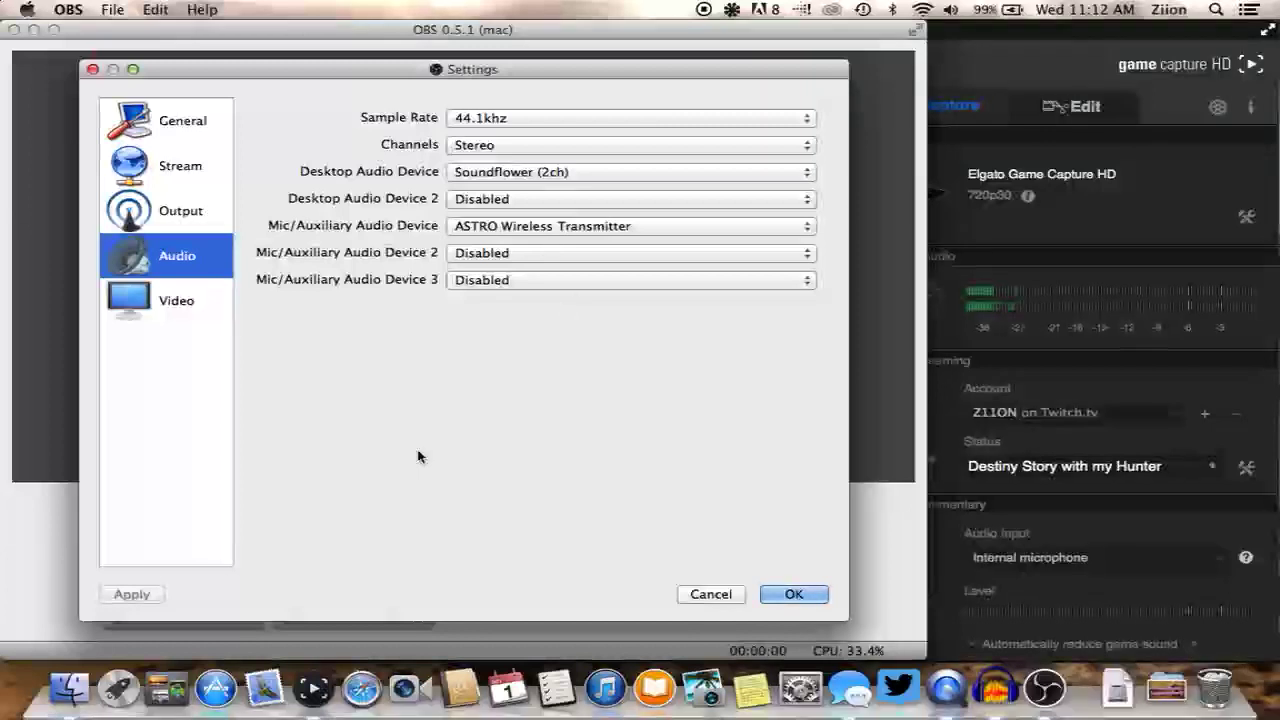
click(145, 303)
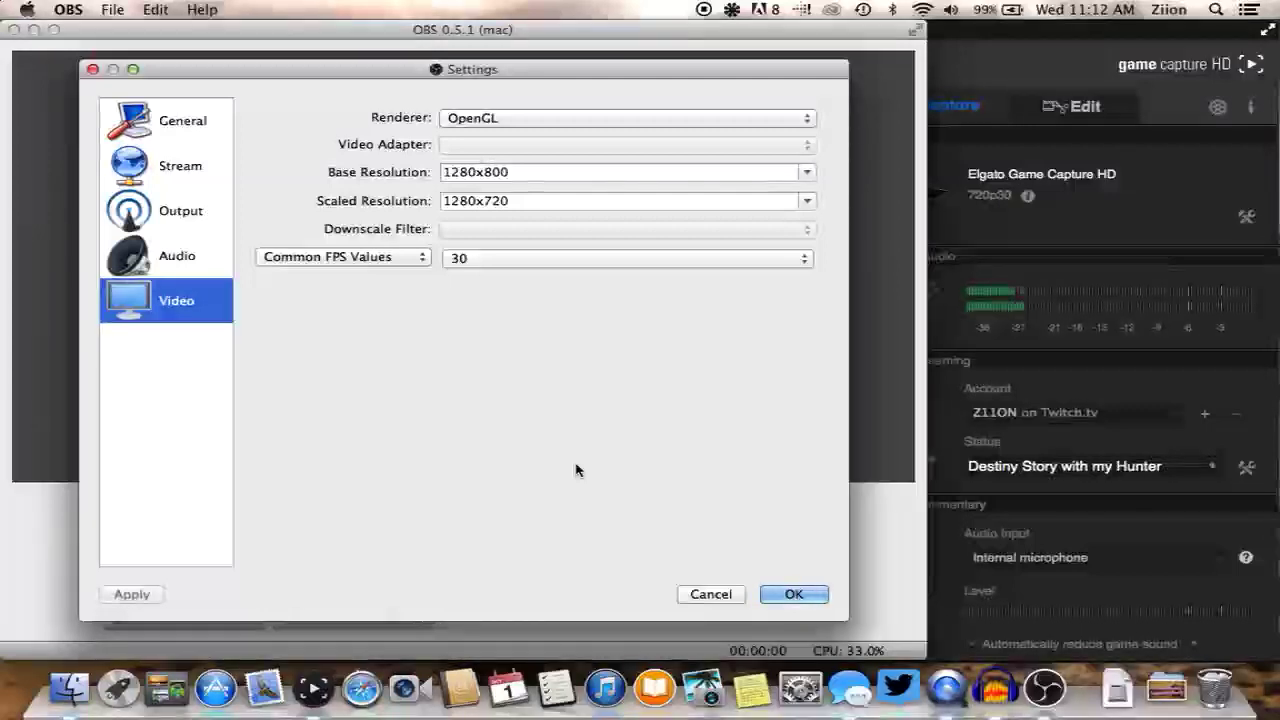
Save the settings, reopen them to recheck the Twitch Stream page, and confirm with OK
click(793, 595)
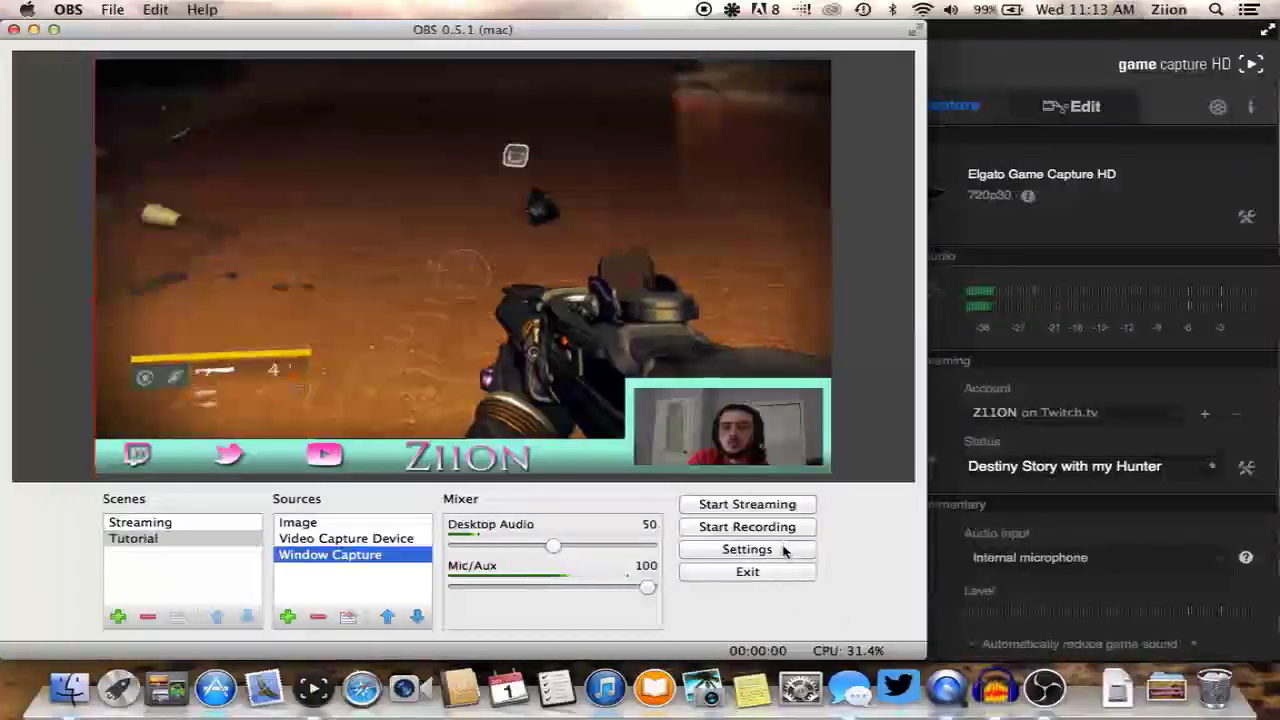
click(775, 550)
click(166, 177)
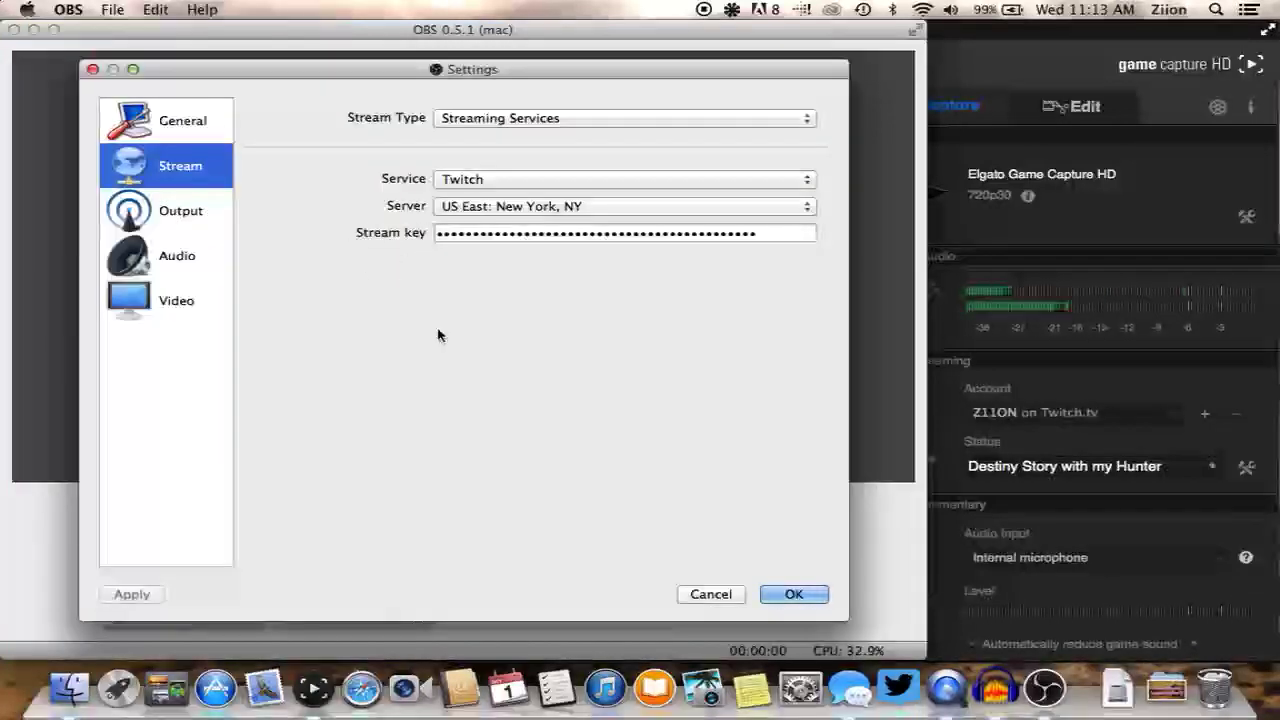
click(791, 597)
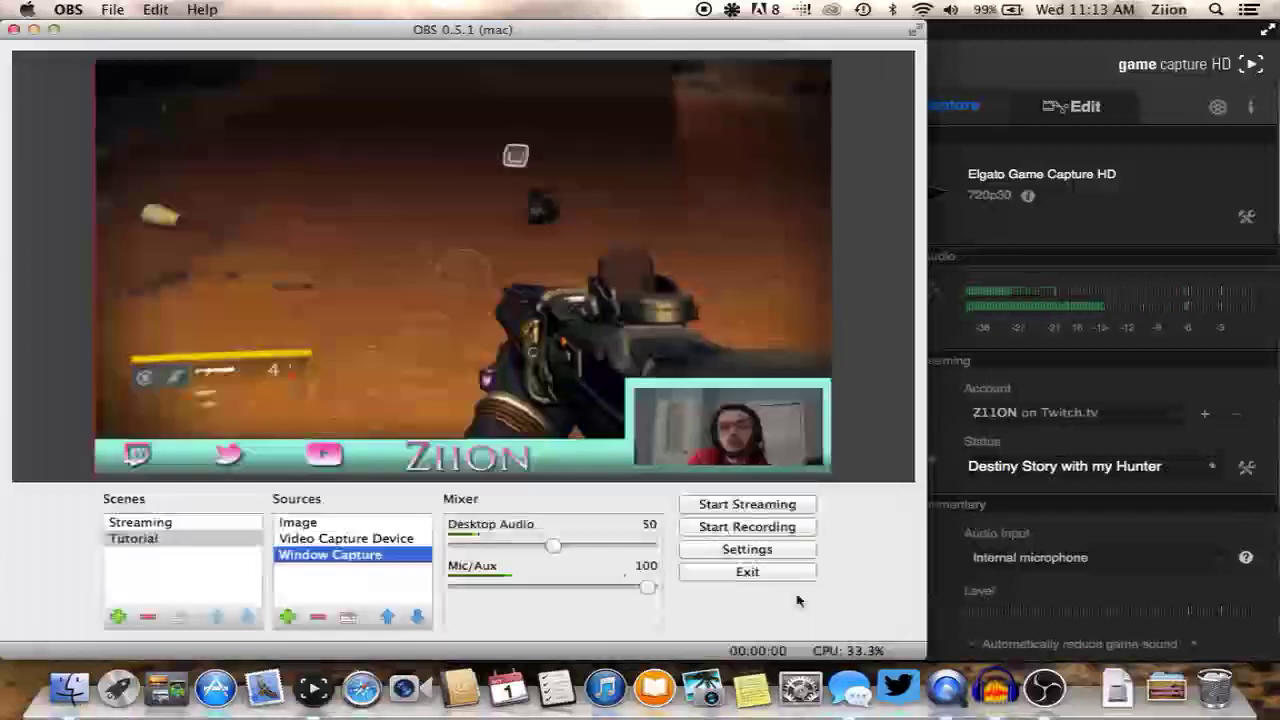
Start streaming the Tutorial scene live to Twitch and switch to Safari
click(765, 505)
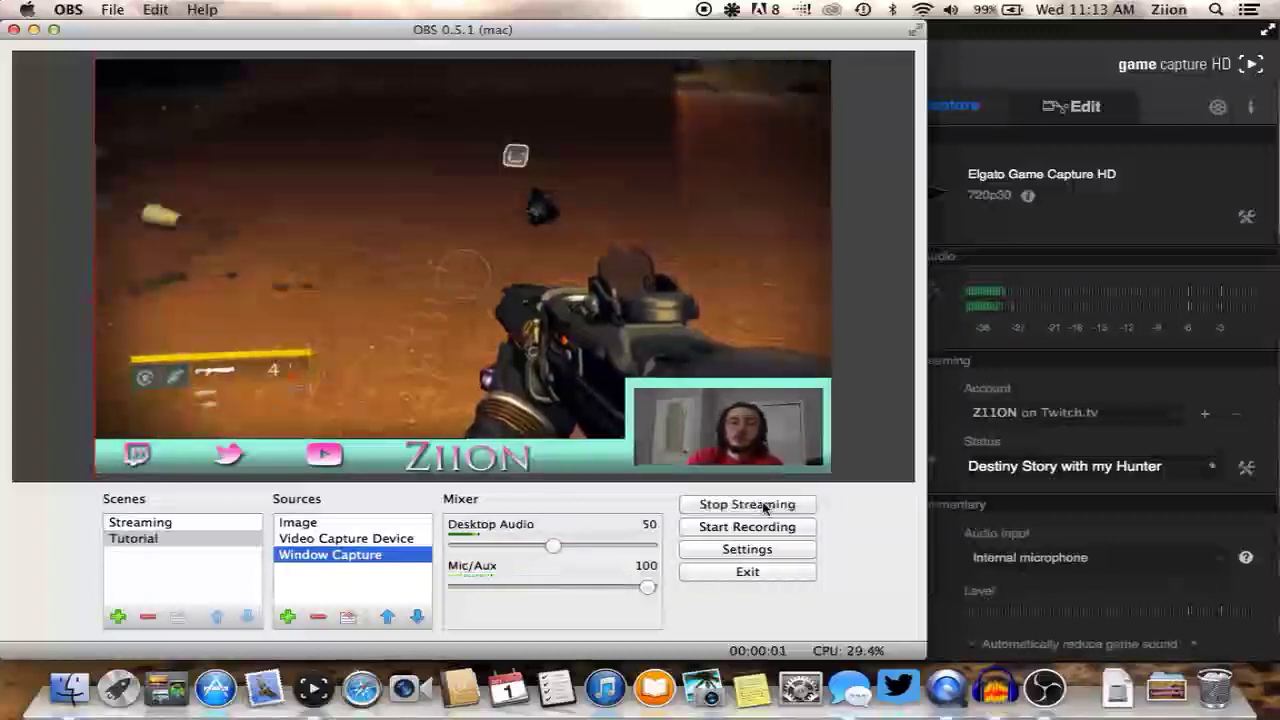
click(362, 686)
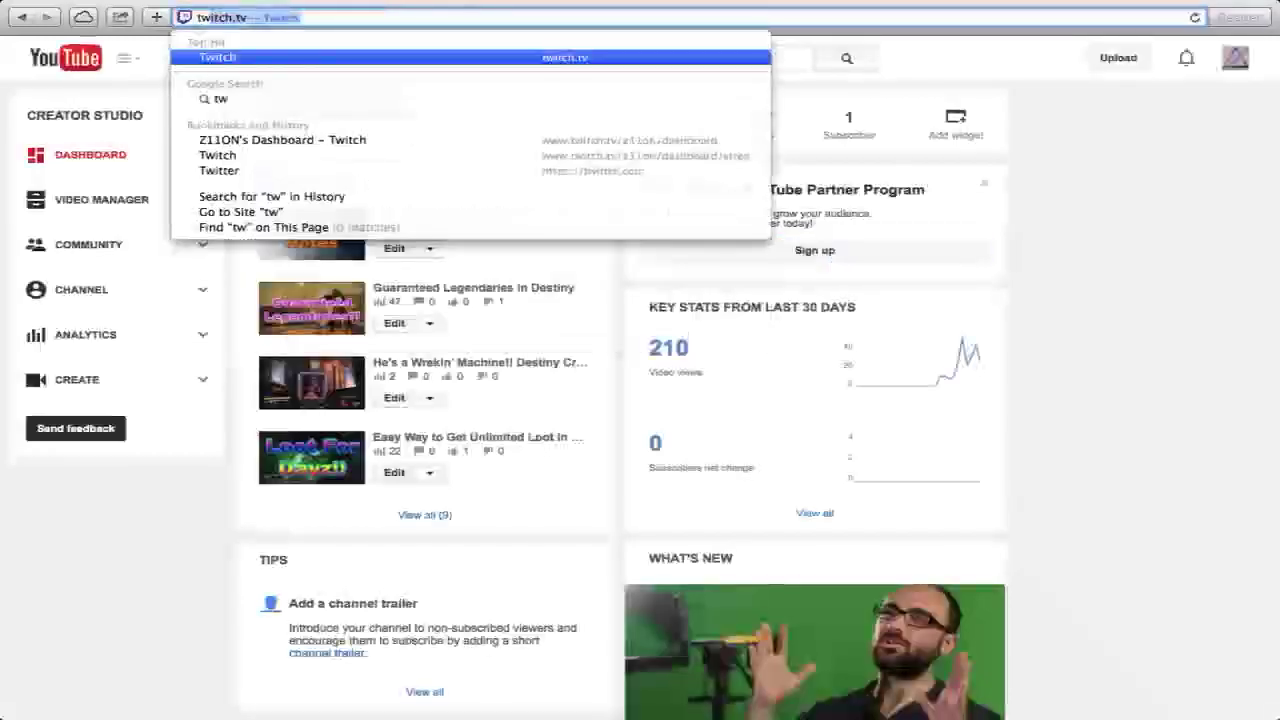
Go to twitch.tv in Safari and sign in with the saved Twitch account
text(itch)
key(Return)
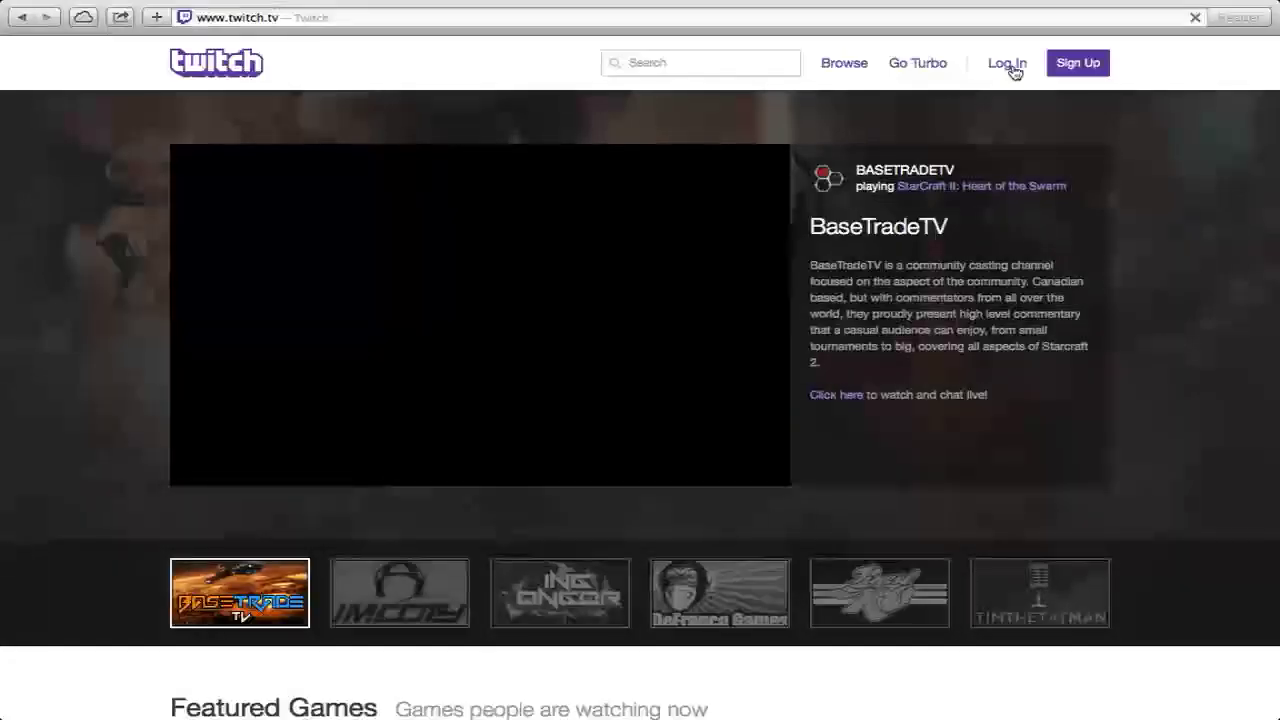
click(1008, 64)
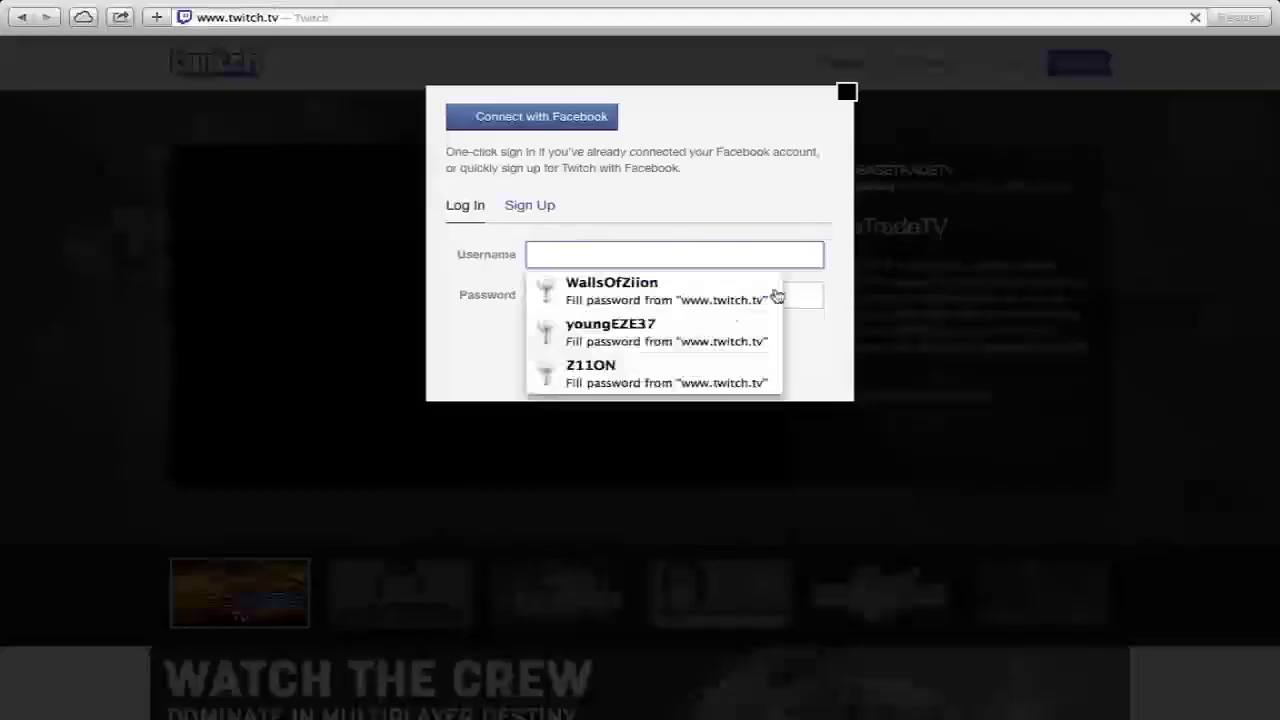
click(621, 390)
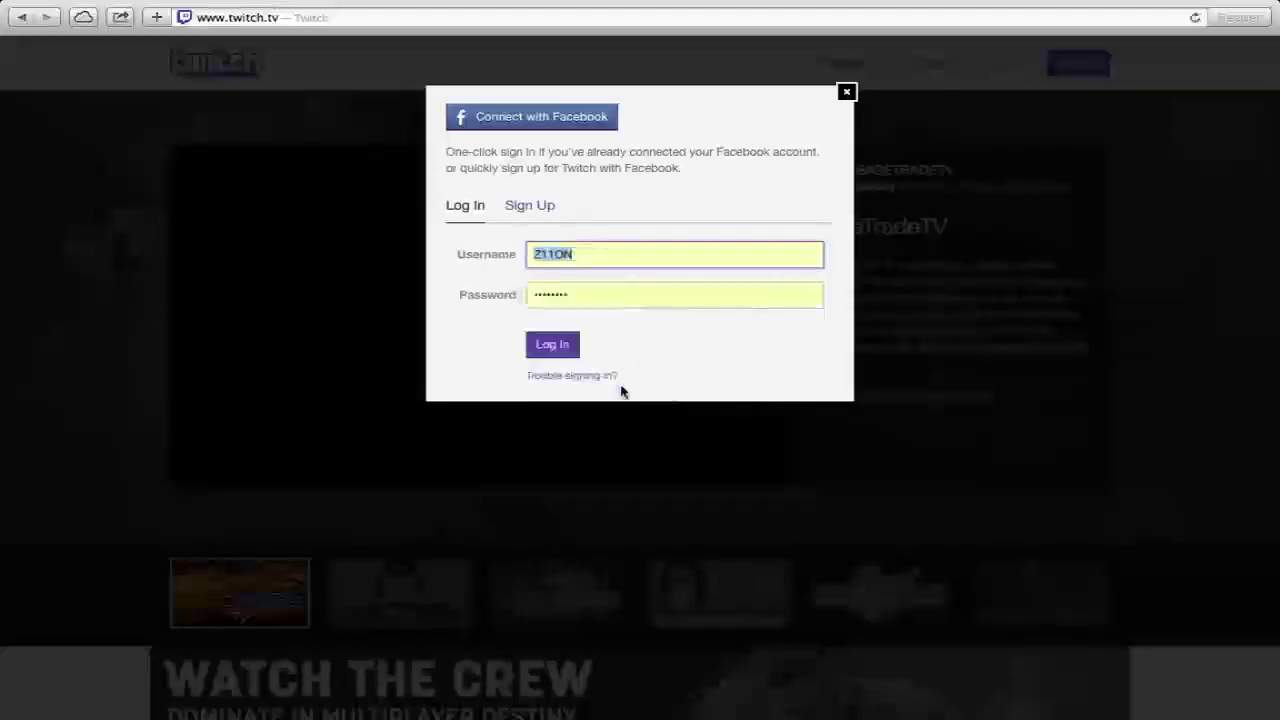
click(556, 348)
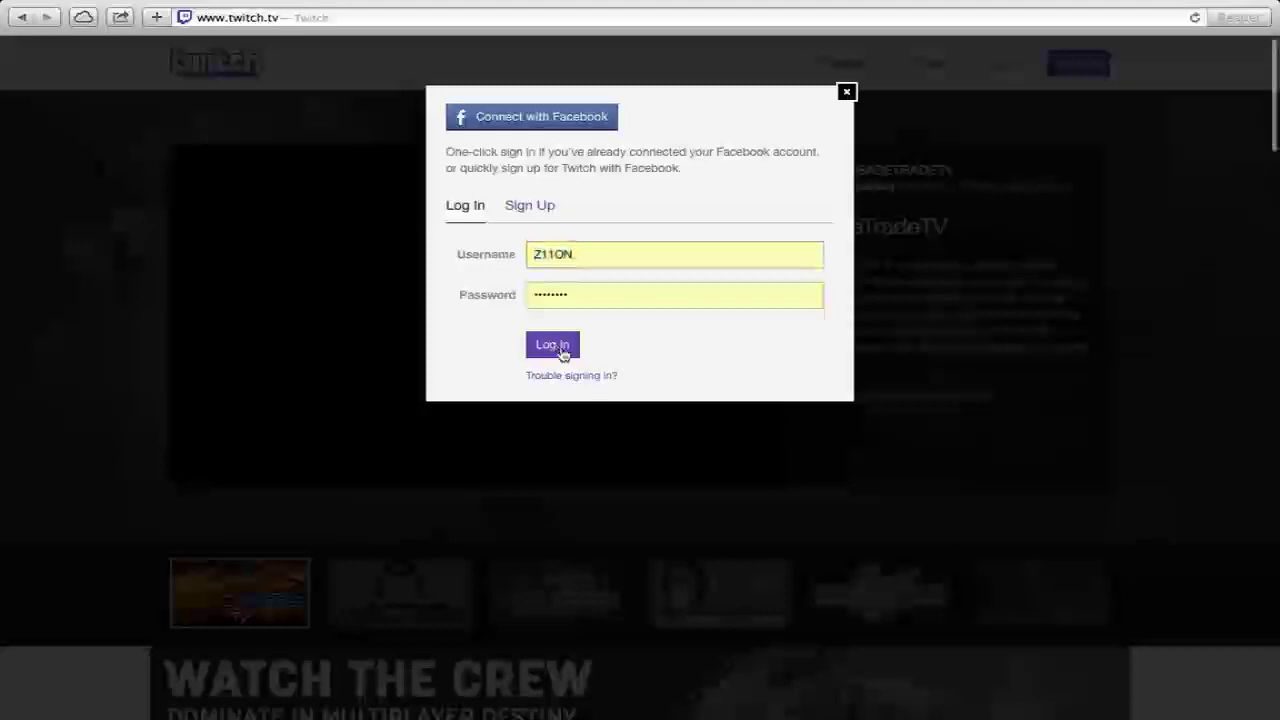
click(556, 346)
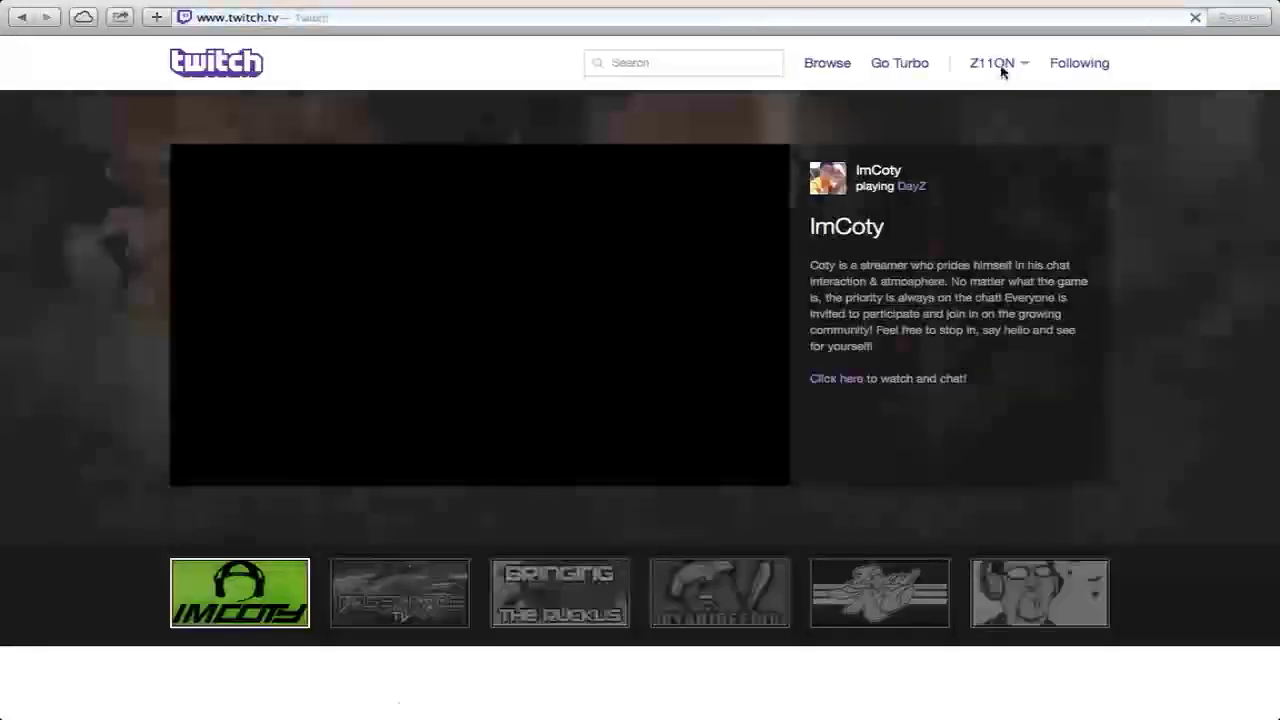
Browse the Twitch channel dashboard, view its Stream Key page, then reopen OBS Settings
click(997, 65)
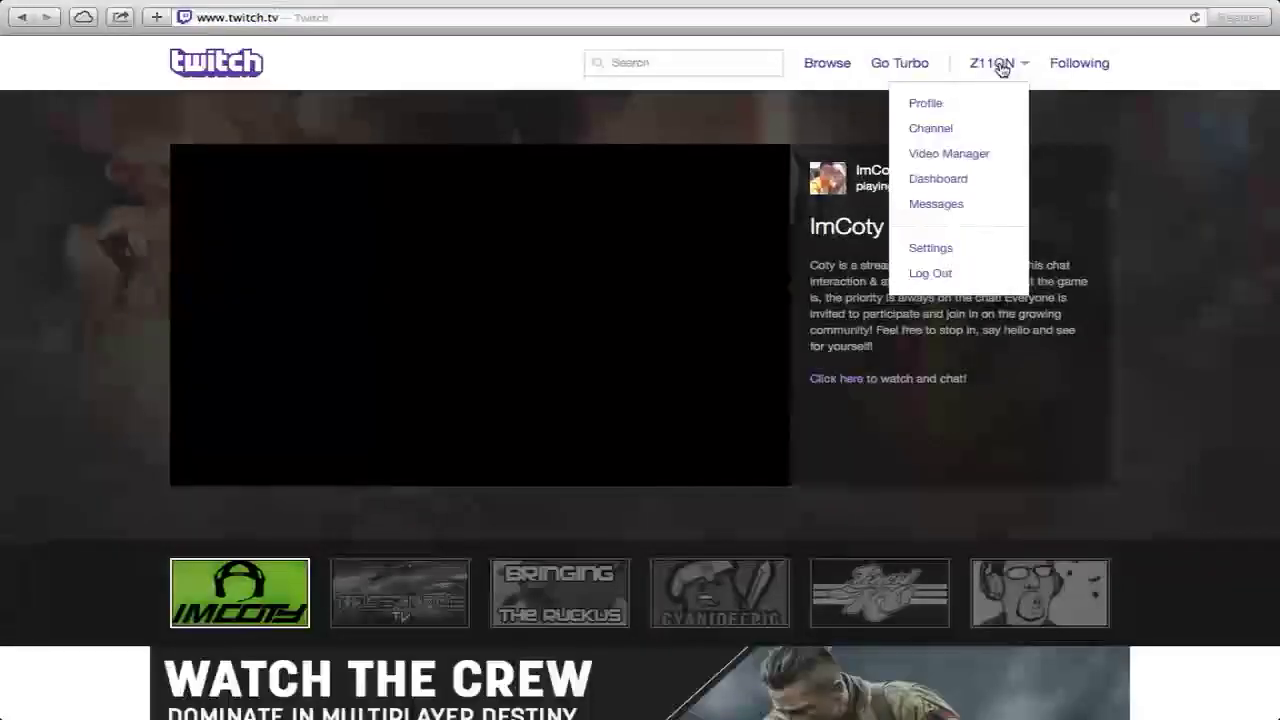
click(938, 180)
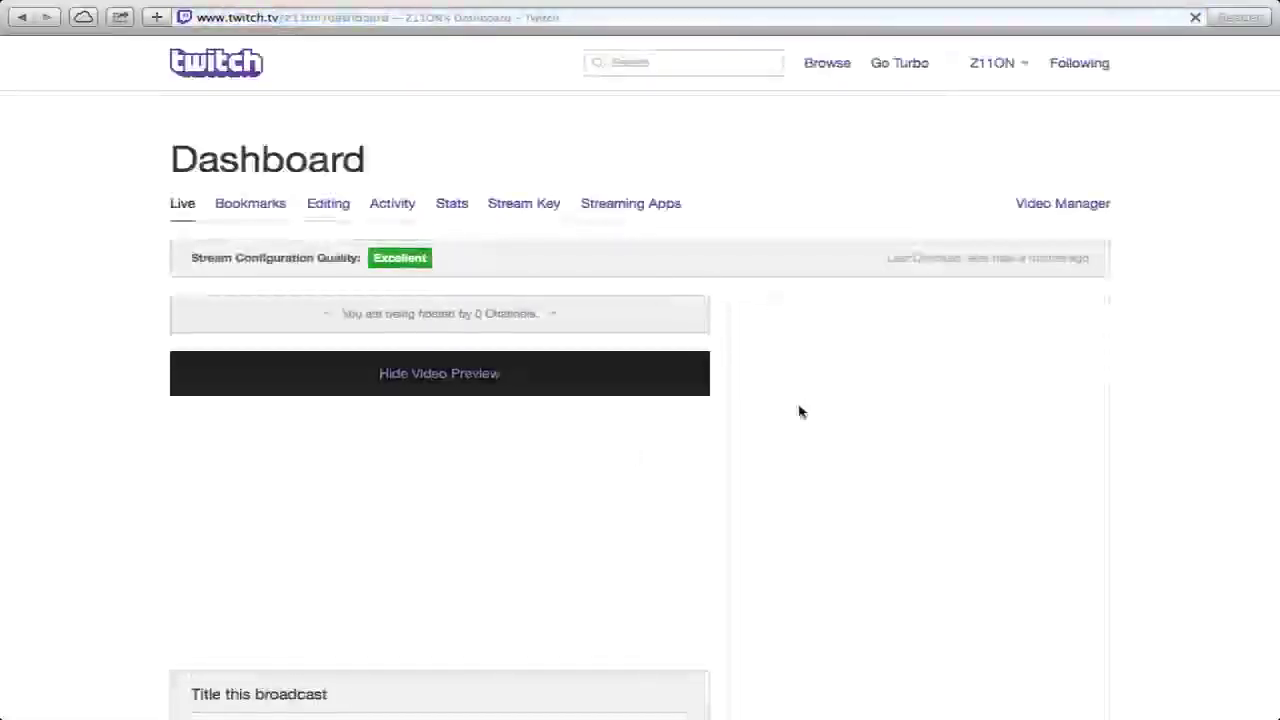
scroll(797, 409, down, 3)
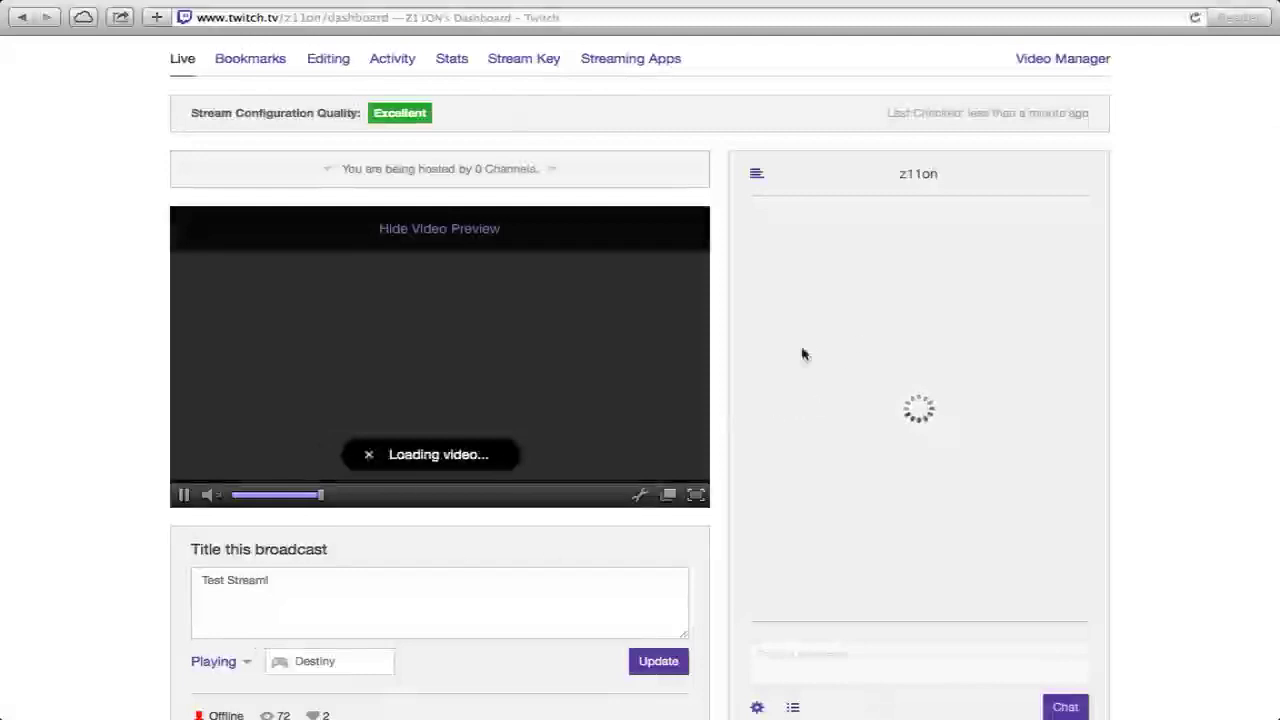
scroll(800, 354, down, 3)
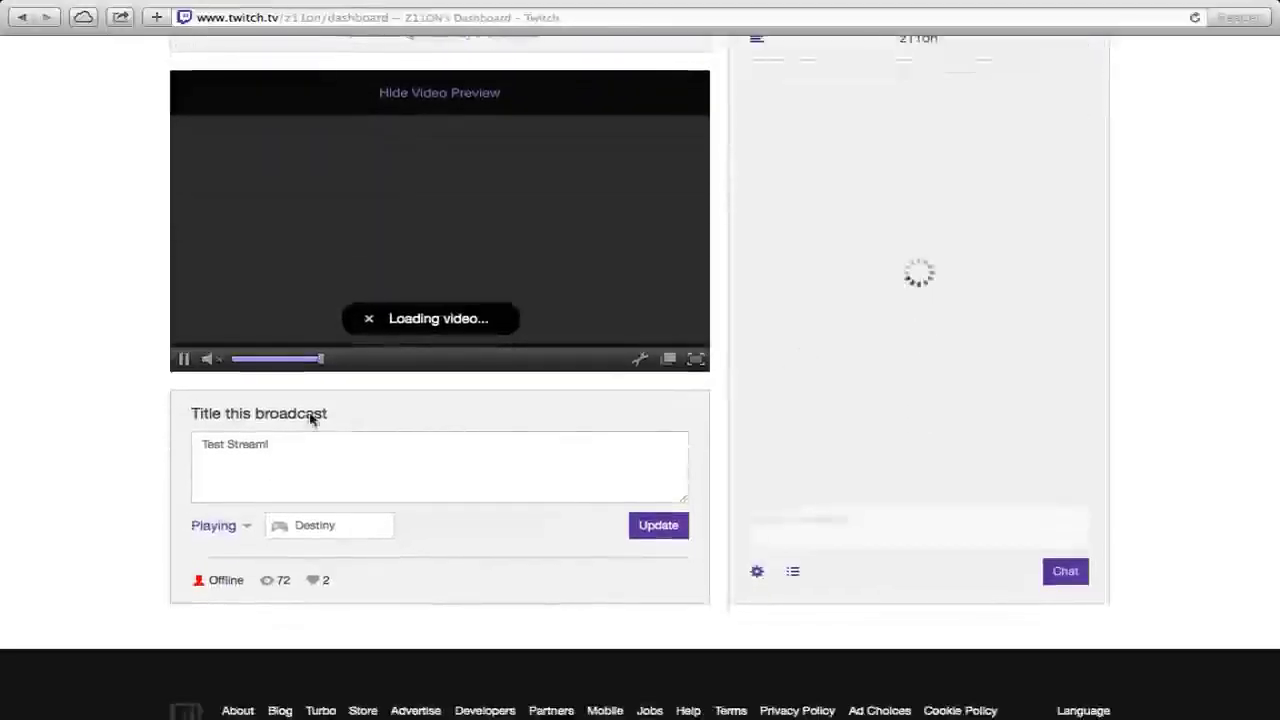
scroll(757, 323, up, 2)
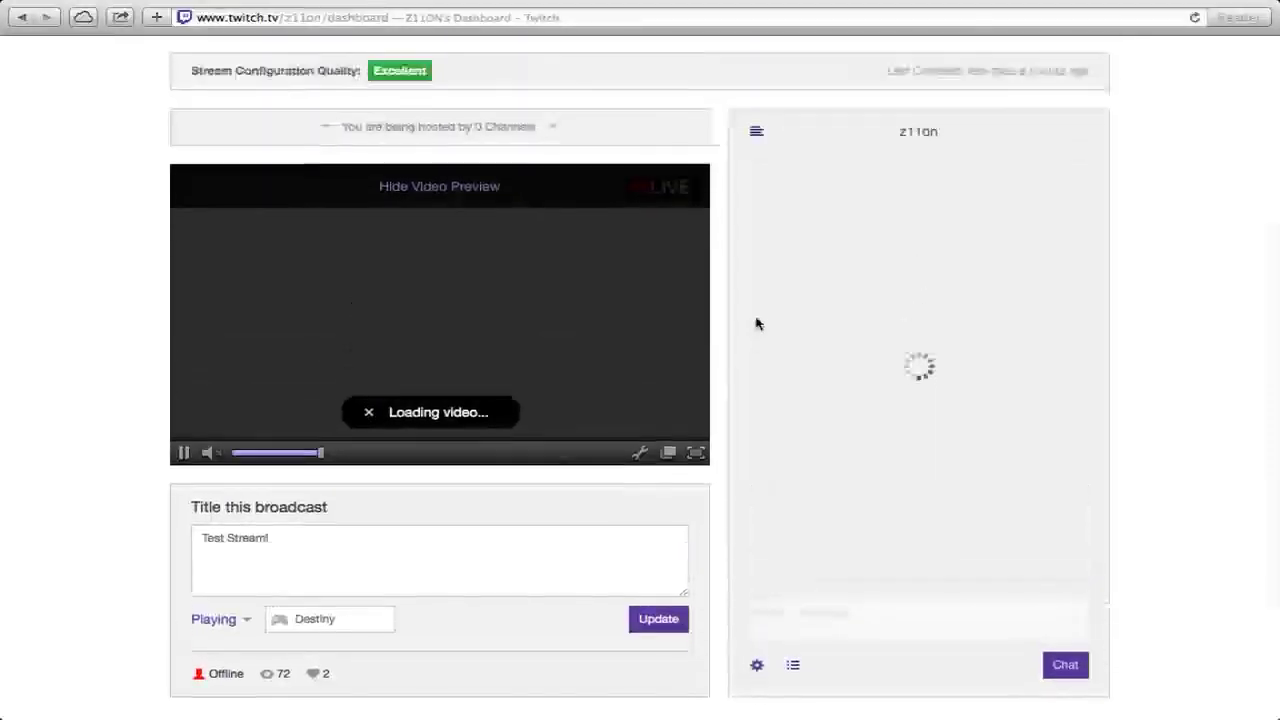
scroll(757, 323, up, 3)
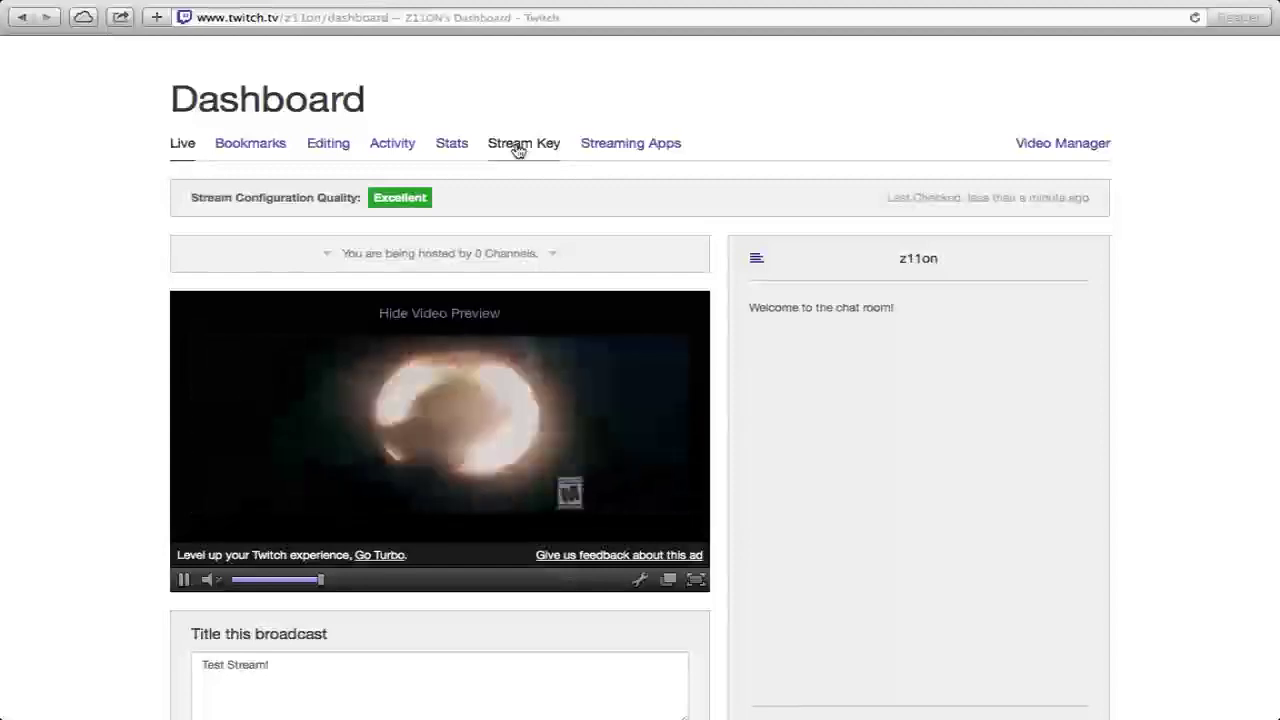
click(518, 147)
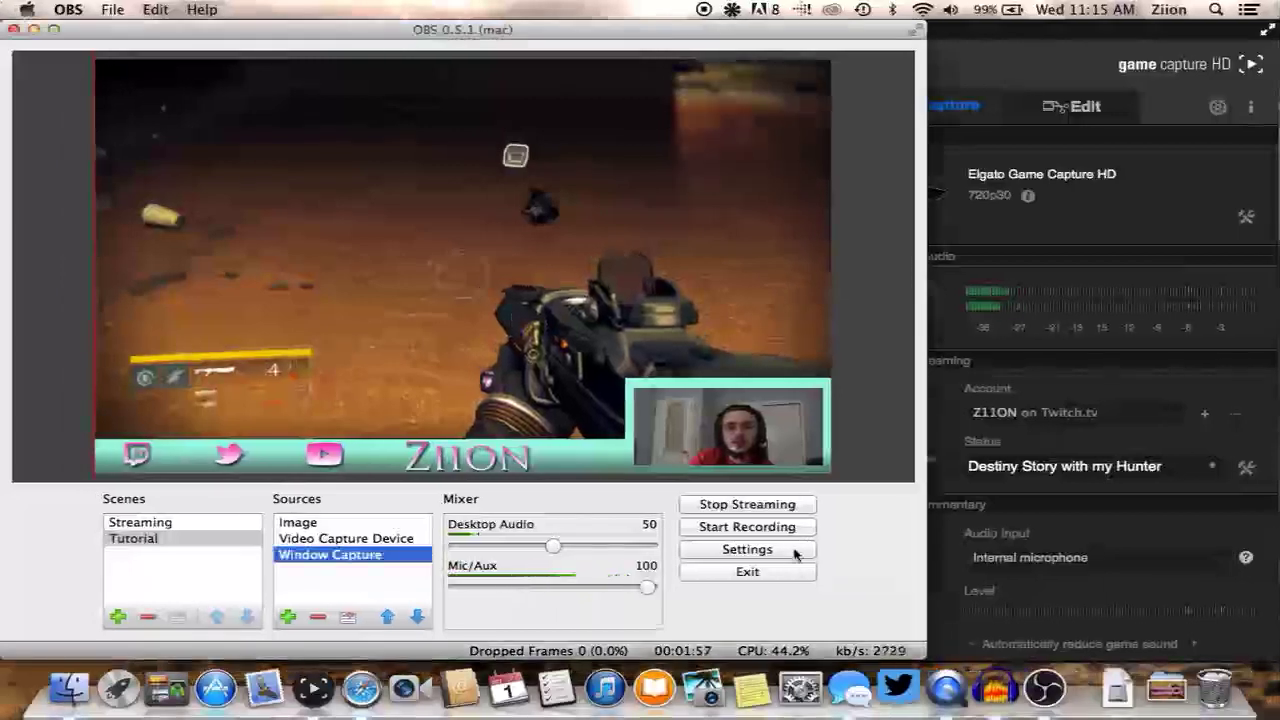
click(796, 550)
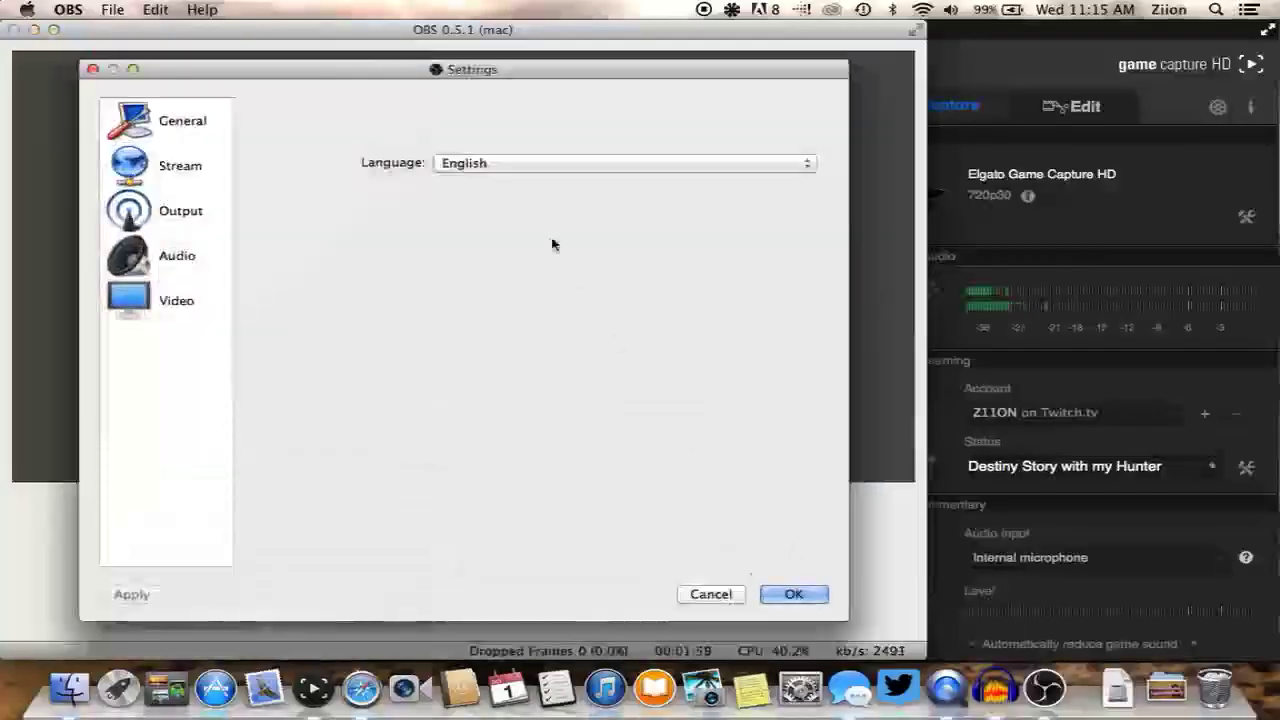
click(178, 165)
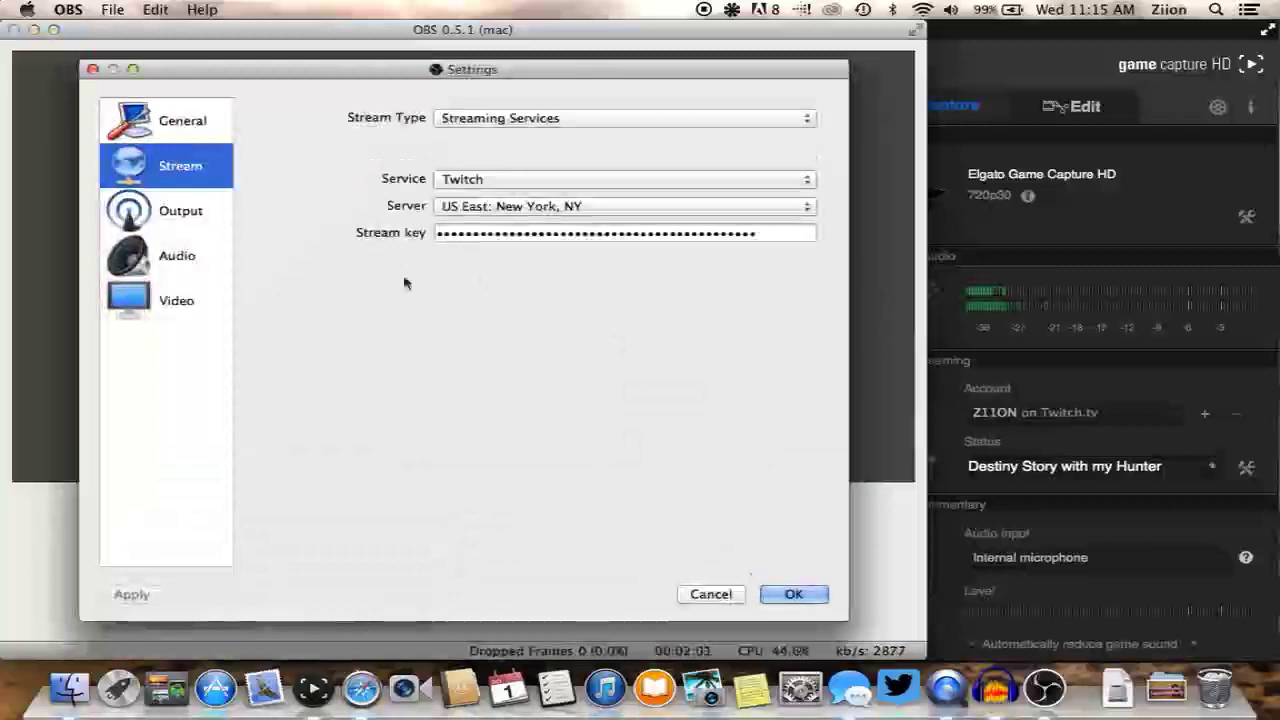
click(810, 595)
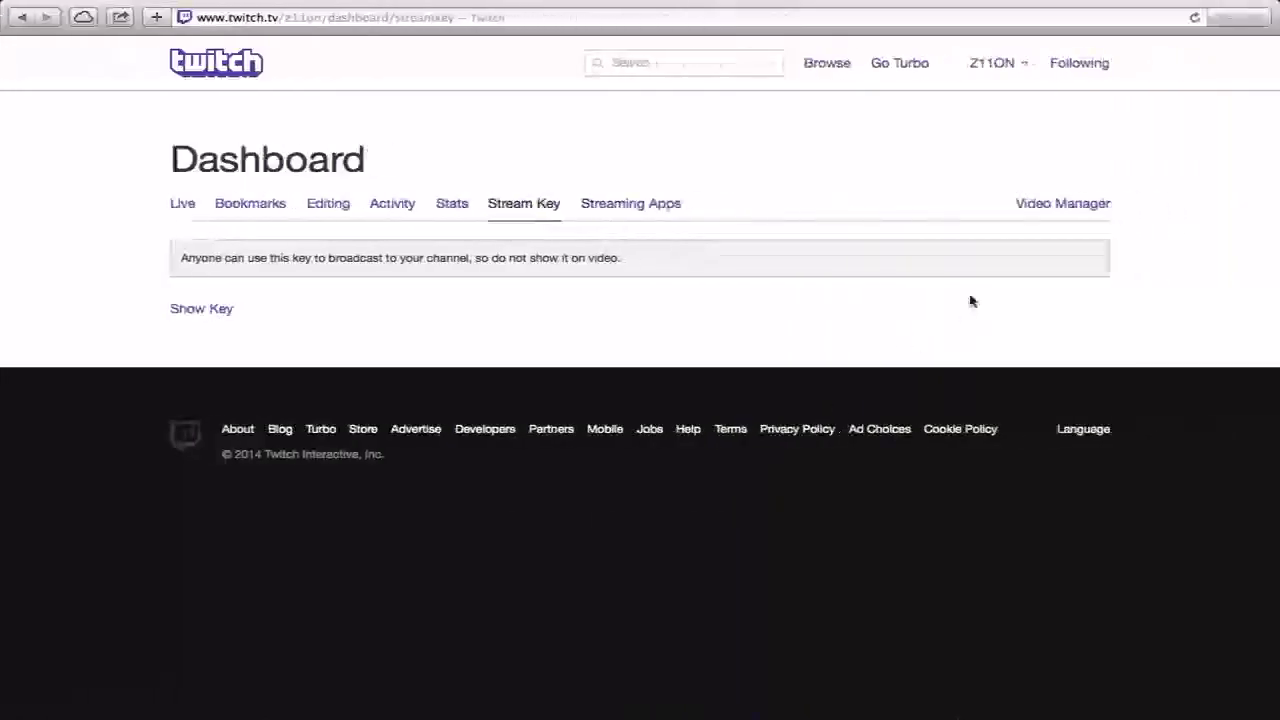
key(ctrl+Left)
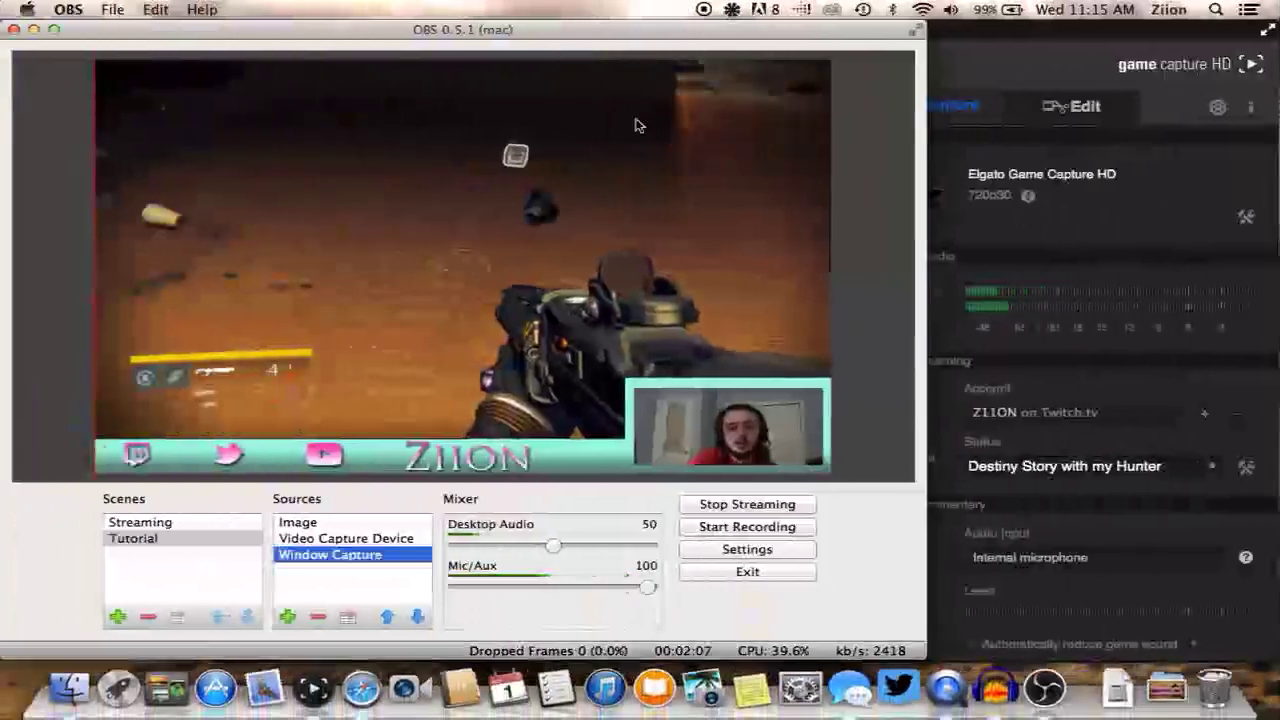